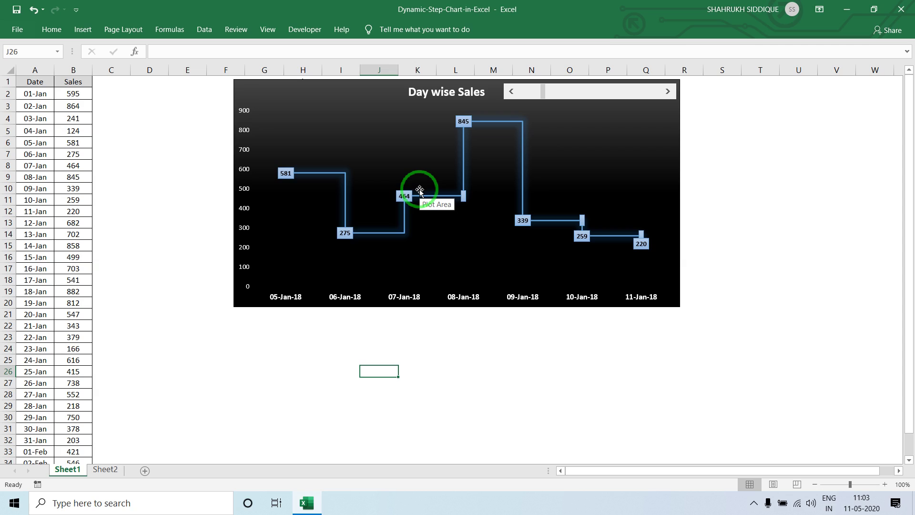
- Advance the step chart with its scroll bar until it shows 18-Jan to 24-Jan
{"action": "left_click", "coordinate": [734, 120]}
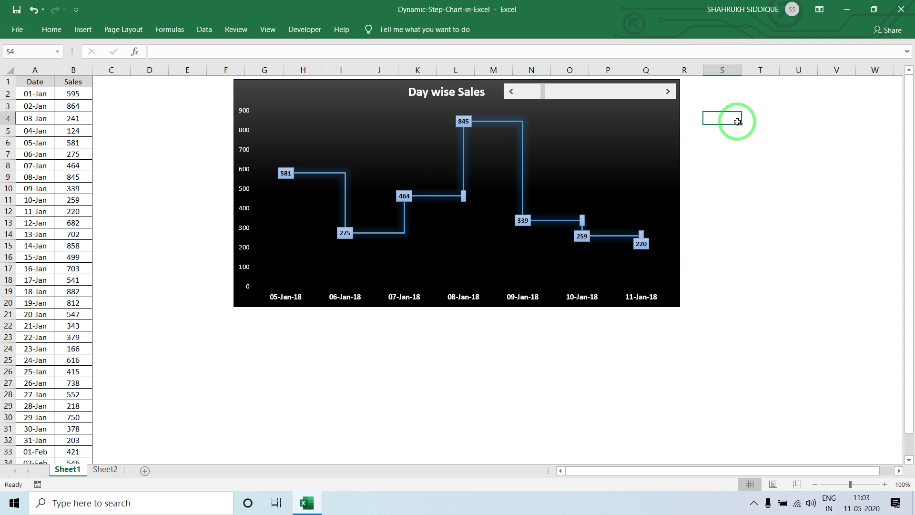
{"action": "left_click", "coordinate": [667, 95]}
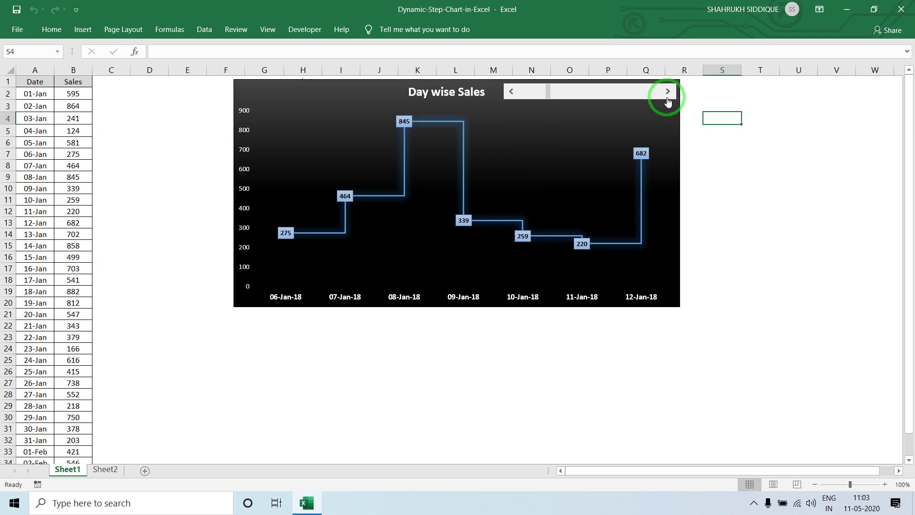
{"action": "left_click", "coordinate": [667, 97]}
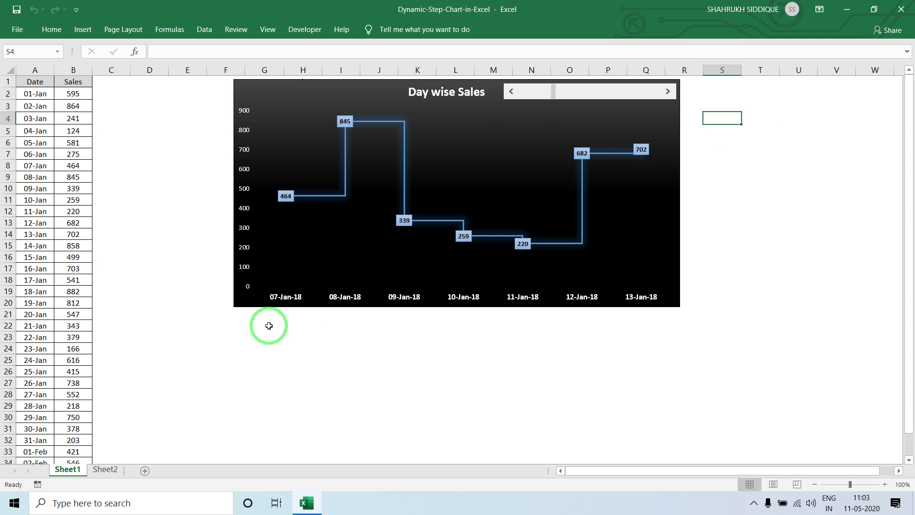
{"action": "left_click", "coordinate": [667, 92]}
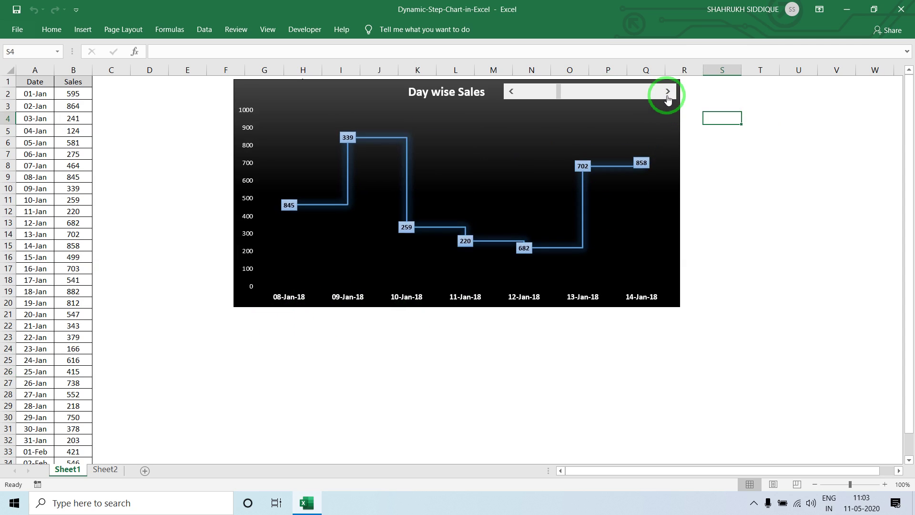
{"action": "left_click", "coordinate": [668, 95]}
{"action": "left_click", "coordinate": [667, 95]}
{"action": "left_click", "coordinate": [667, 95]}
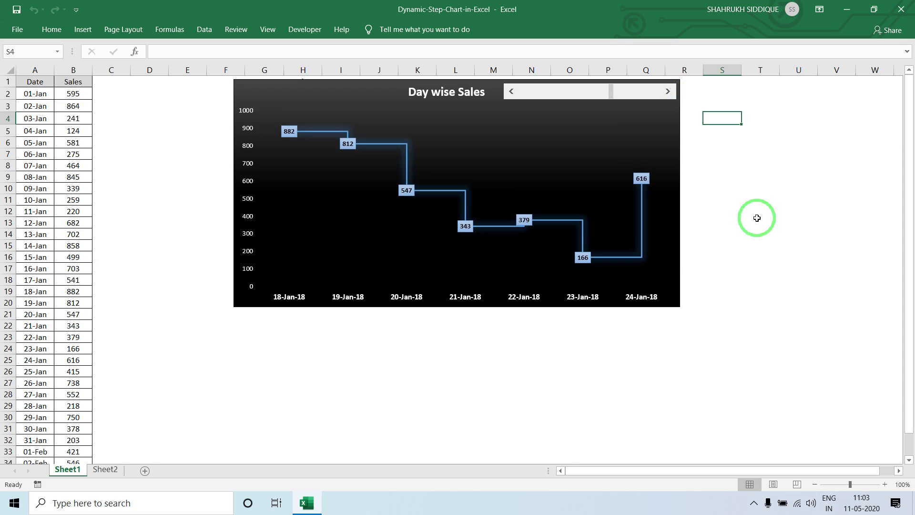
{"action": "left_click_drag", "start_coordinate": [30, 82], "coordinate": [60, 82]}
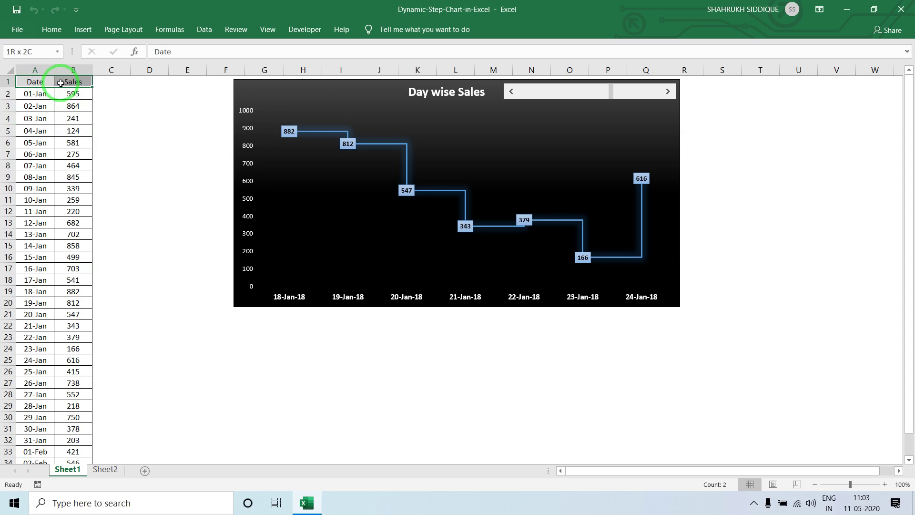
- Copy the Date and Sales table into cell A1 of a new workbook, Book2
{"action": "key", "text": "ctrl+shift+Down"}
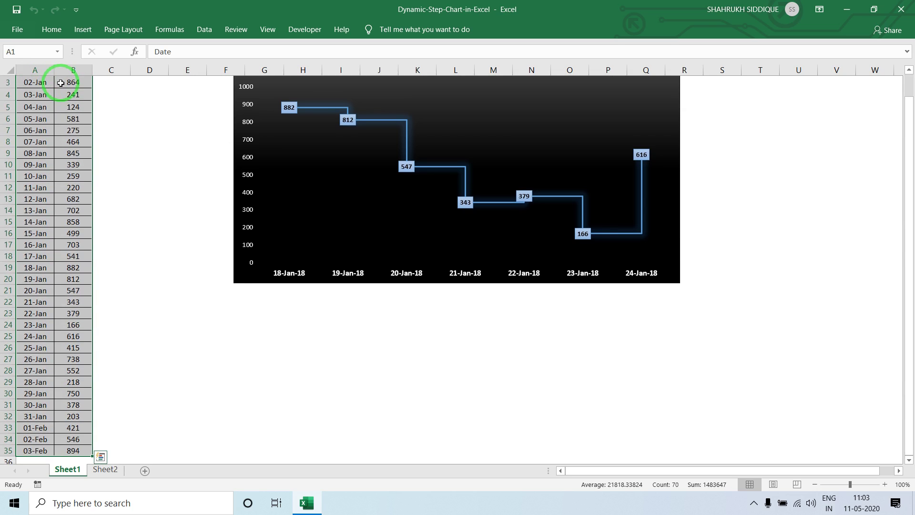
{"action": "key", "text": "ctrl+c"}
{"action": "key", "text": "ctrl+n"}
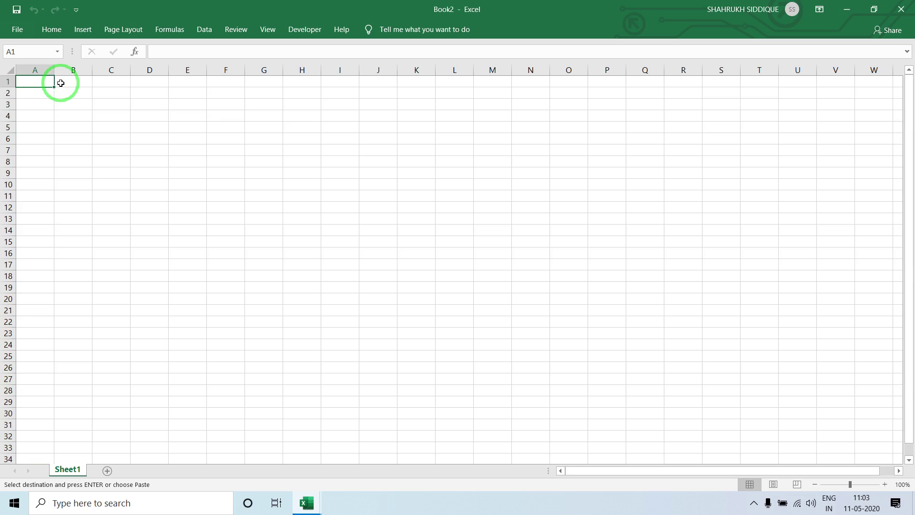
{"action": "key", "text": "ctrl+v"}
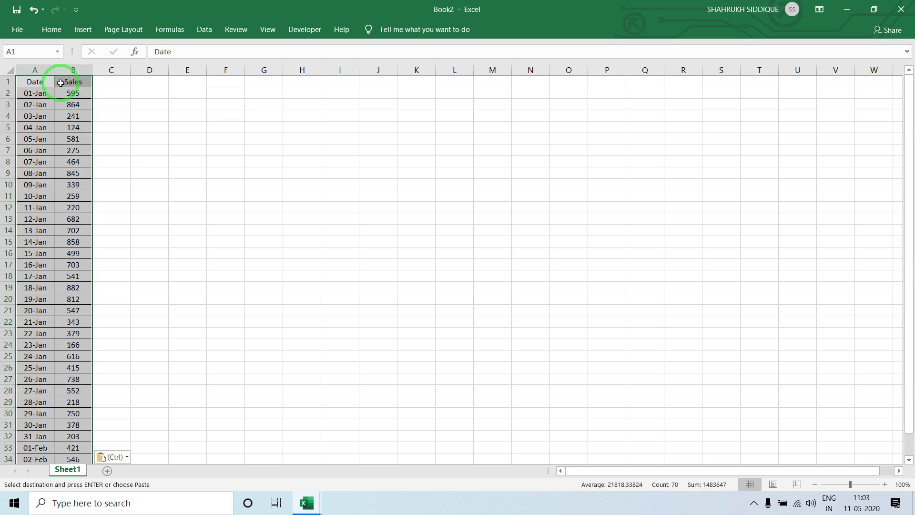
{"action": "left_click", "coordinate": [38, 78]}
{"action": "key", "text": "ctrl+Down"}
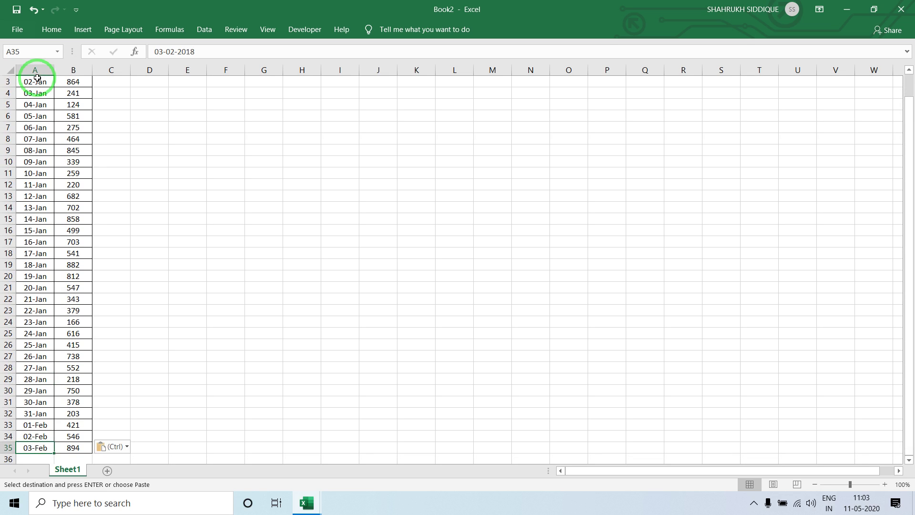
{"action": "key", "text": "ctrl+Up"}
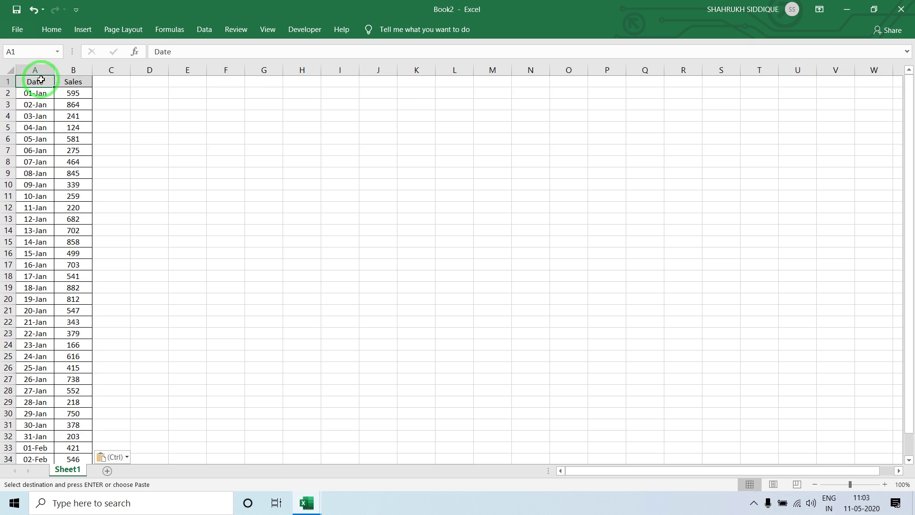
- Enter the headers Date, Sale and Data Lebel in J1, K1 and L1
{"action": "left_click", "coordinate": [367, 84]}
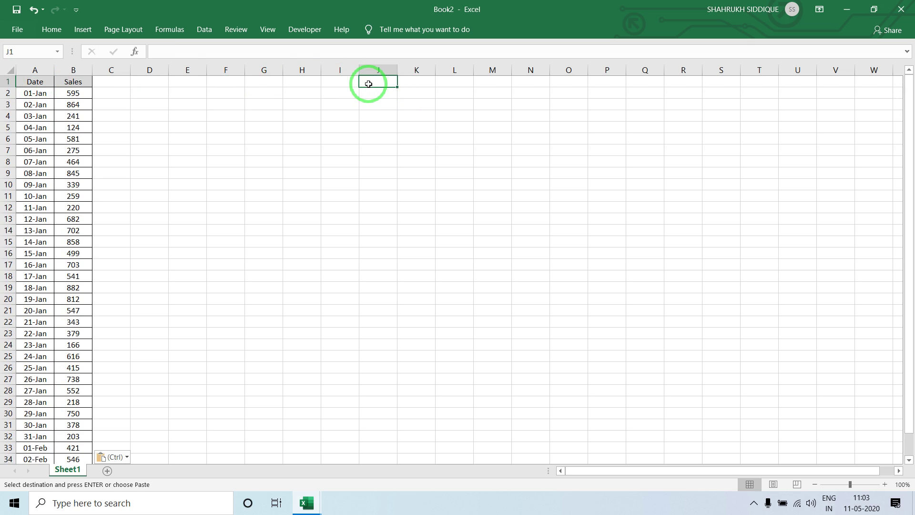
{"action": "type", "text": "Date"}
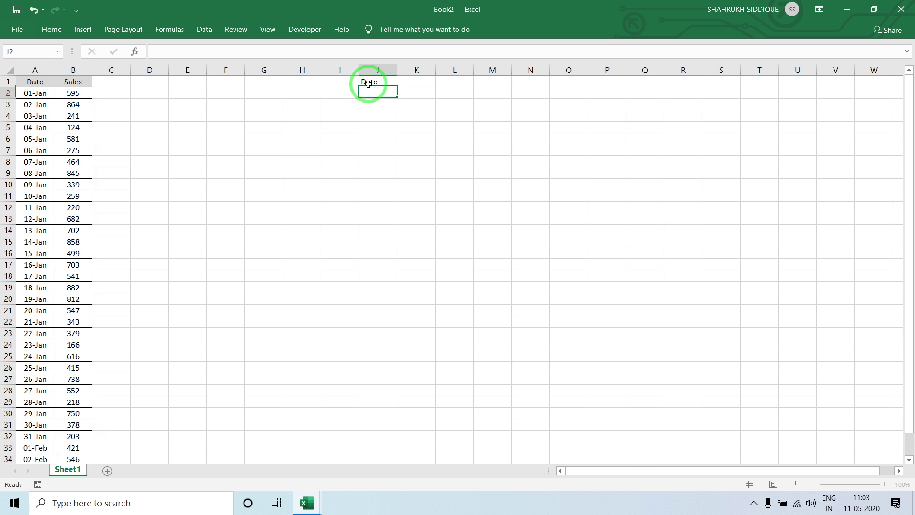
{"action": "key", "text": "Tab"}
{"action": "type", "text": "Sale"}
{"action": "key", "text": "Tab"}
{"action": "type", "text": "D"}
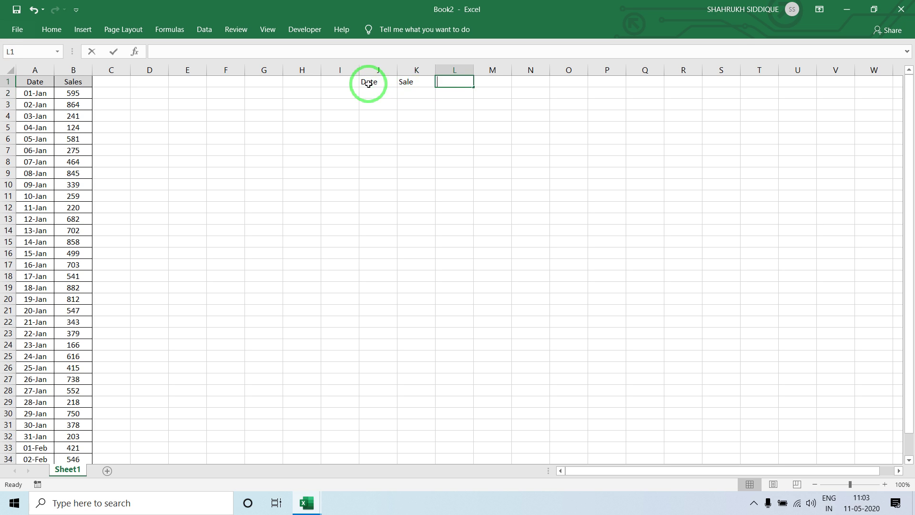
{"action": "type", "text": "ata Lebel"}
{"action": "key", "text": "Return"}
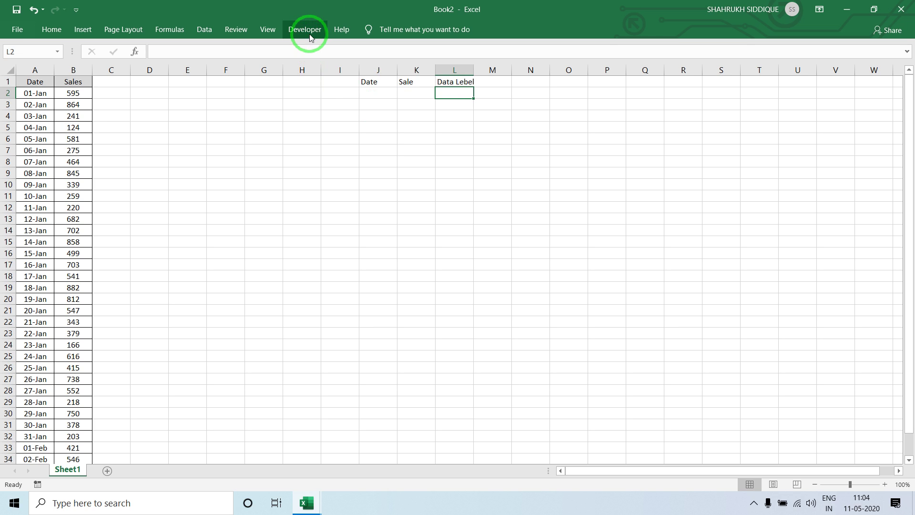
- Check that the Developer tab is enabled under Customize Ribbon, then cancel Excel Options
{"action": "left_click", "coordinate": [17, 29]}
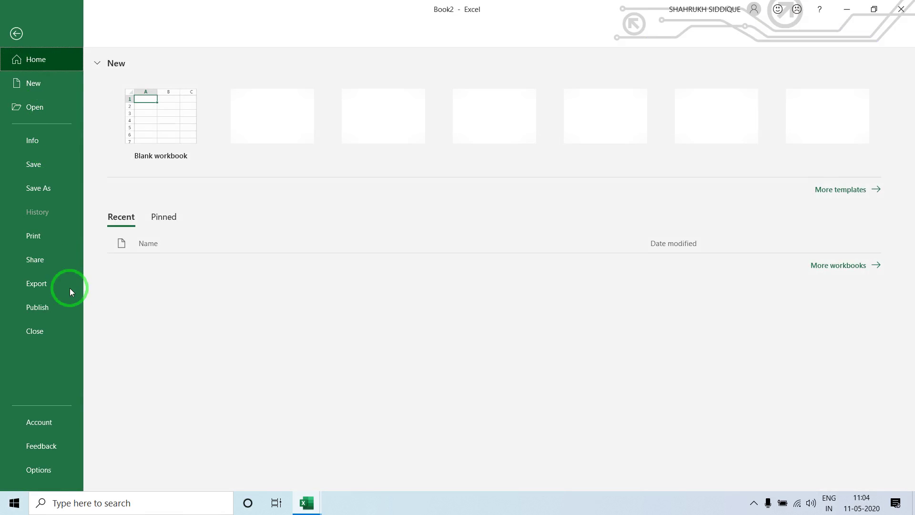
{"action": "left_click", "coordinate": [39, 470]}
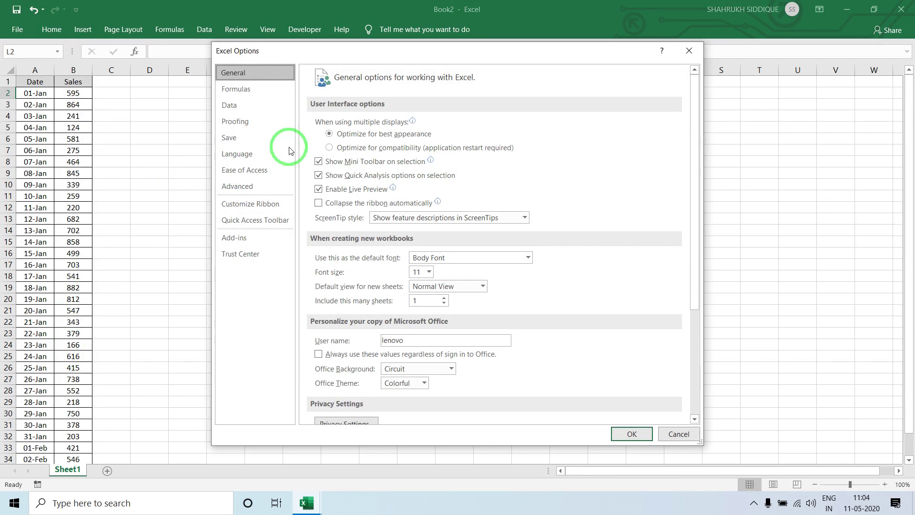
{"action": "left_click", "coordinate": [253, 207]}
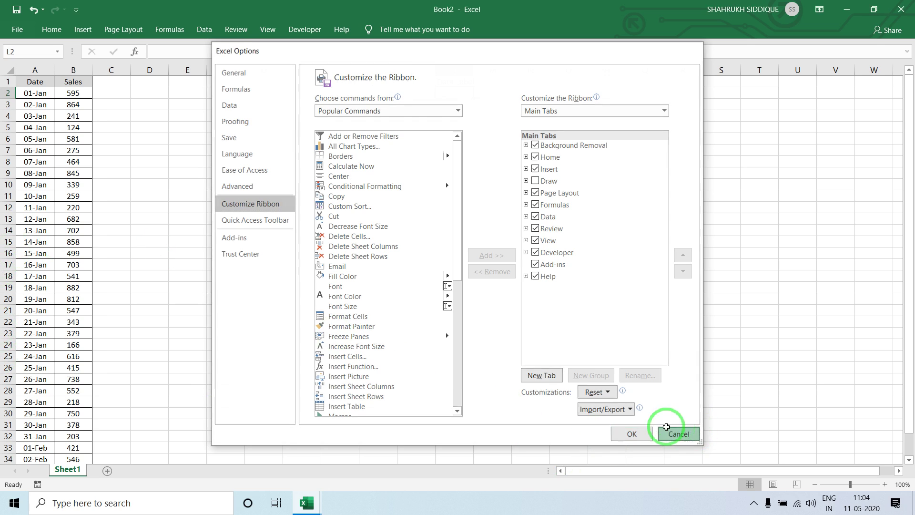
{"action": "left_click", "coordinate": [677, 432]}
- Start drawing a Scroll Bar form control, then delete the unfinished attempt
{"action": "left_click", "coordinate": [315, 32]}
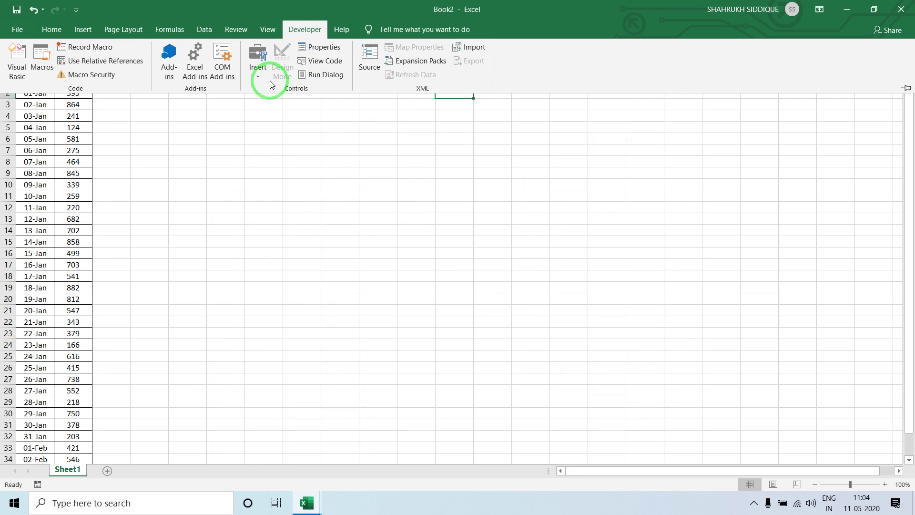
{"action": "left_click", "coordinate": [260, 69]}
{"action": "left_click", "coordinate": [275, 114]}
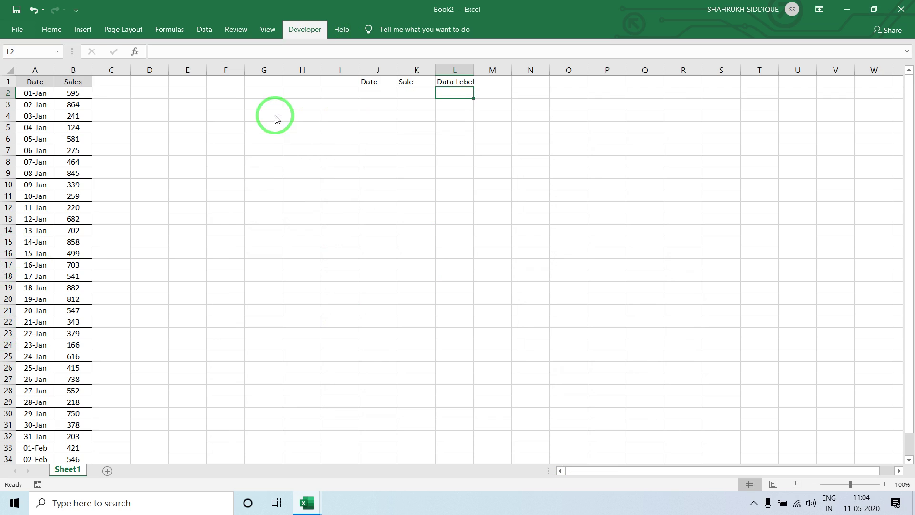
{"action": "left_click_drag", "start_coordinate": [267, 167], "coordinate": [268, 181]}
{"action": "key", "text": "Delete"}
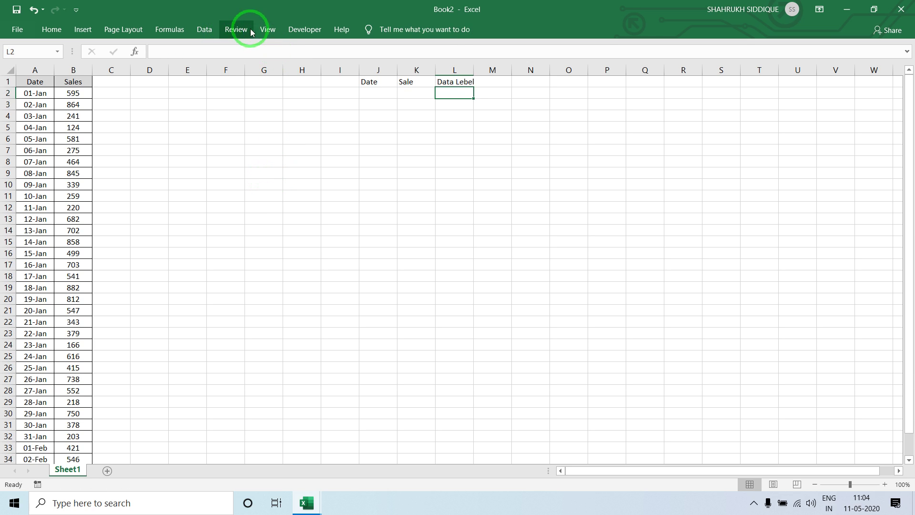
- Draw a horizontal Scroll Bar form control across columns G to L and reposition it
{"action": "left_click", "coordinate": [304, 30]}
{"action": "left_click", "coordinate": [254, 67]}
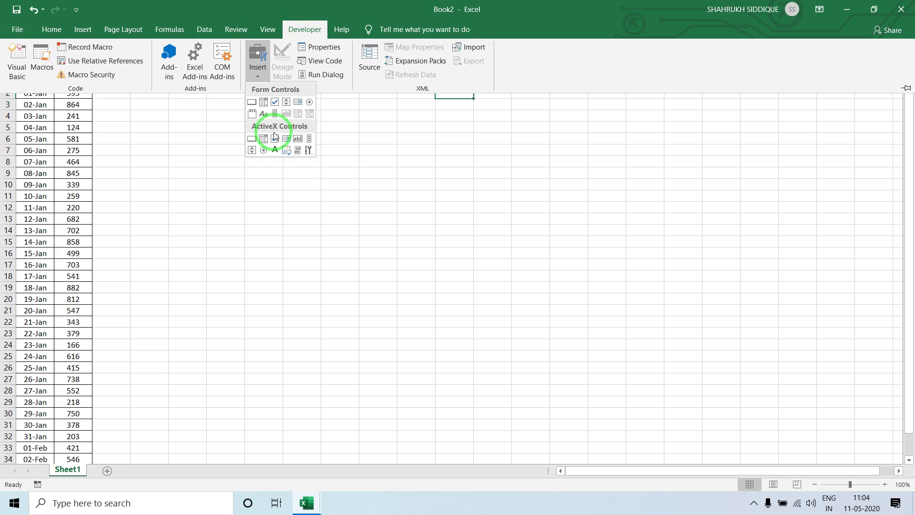
{"action": "left_click", "coordinate": [265, 113]}
{"action": "left_click_drag", "start_coordinate": [266, 148], "coordinate": [509, 163]}
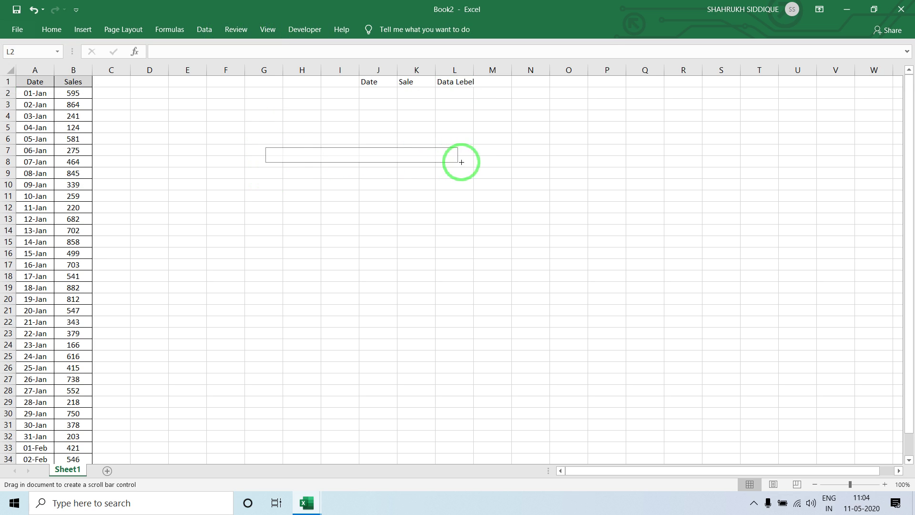
{"action": "left_click_drag", "start_coordinate": [402, 149], "coordinate": [393, 220]}
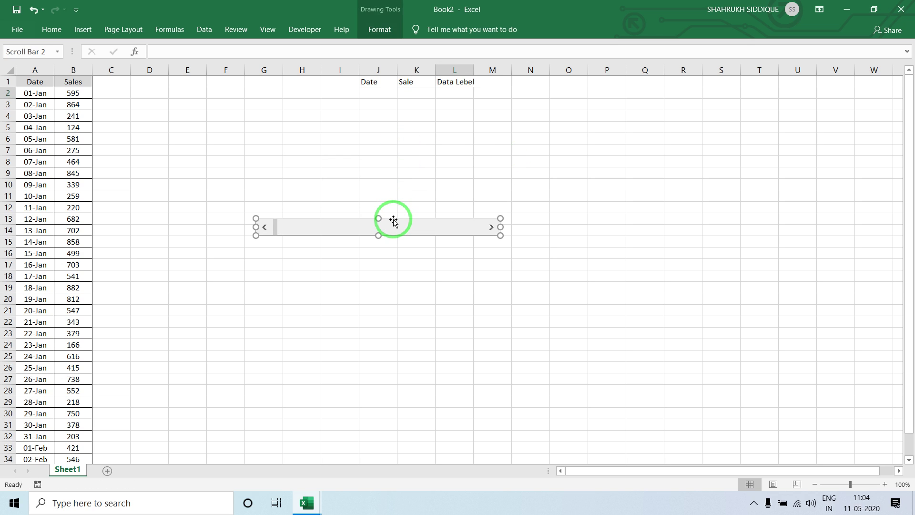
{"action": "right_click", "coordinate": [394, 220]}
- Set the scroll bar's minimum to 1, maximum to 27 and page change to 7
{"action": "left_click", "coordinate": [422, 315]}
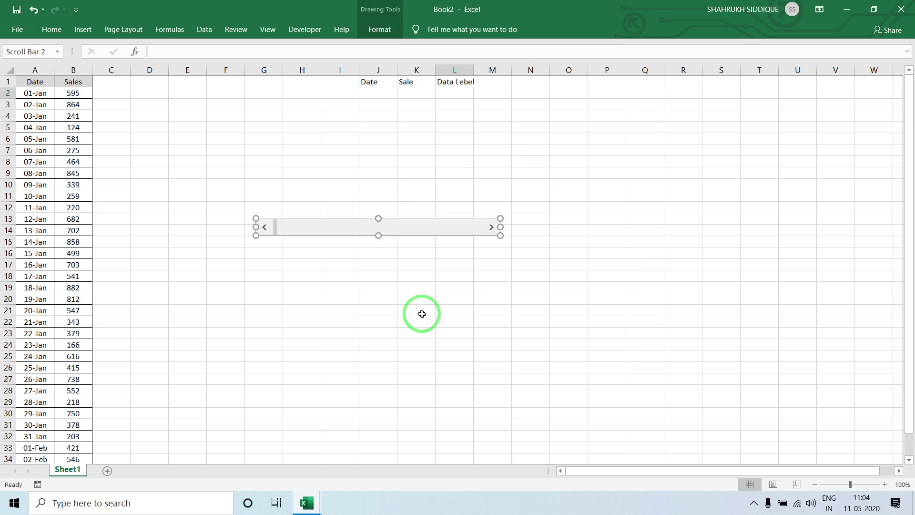
{"action": "left_click", "coordinate": [419, 166]}
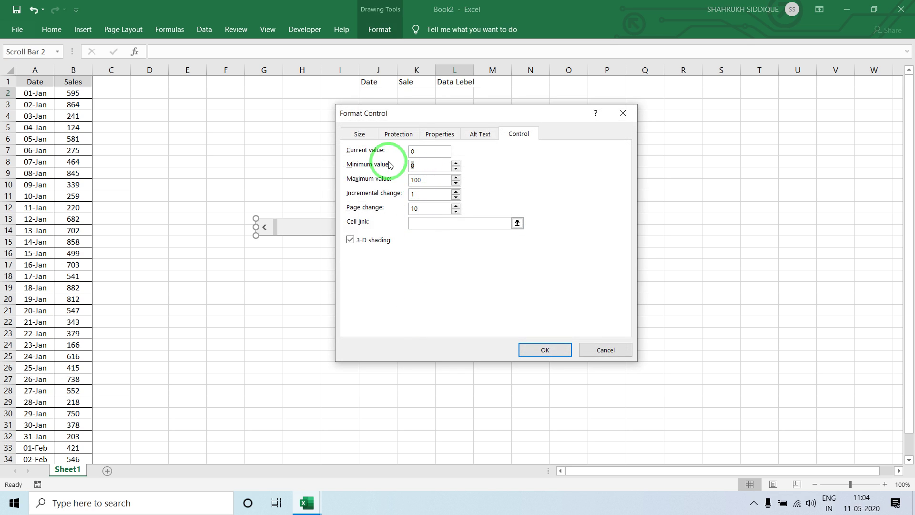
{"action": "type", "text": "1"}
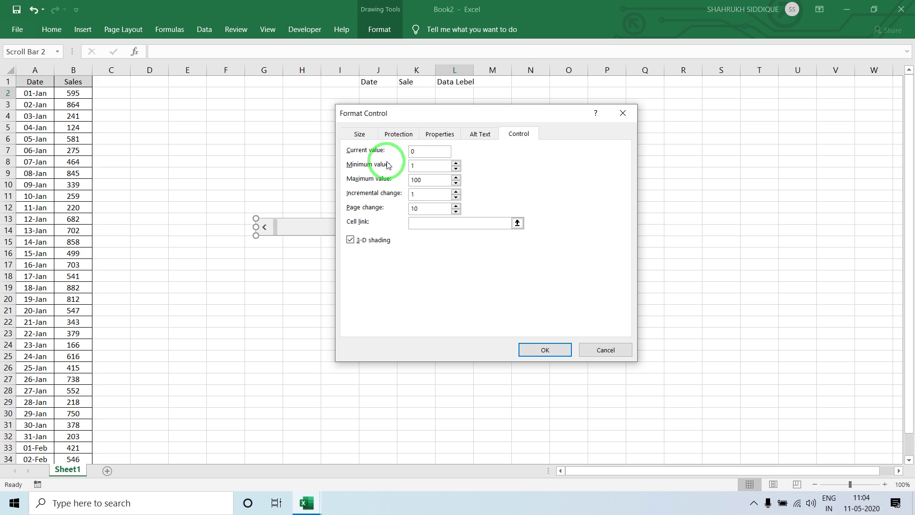
{"action": "double_click", "coordinate": [435, 181]}
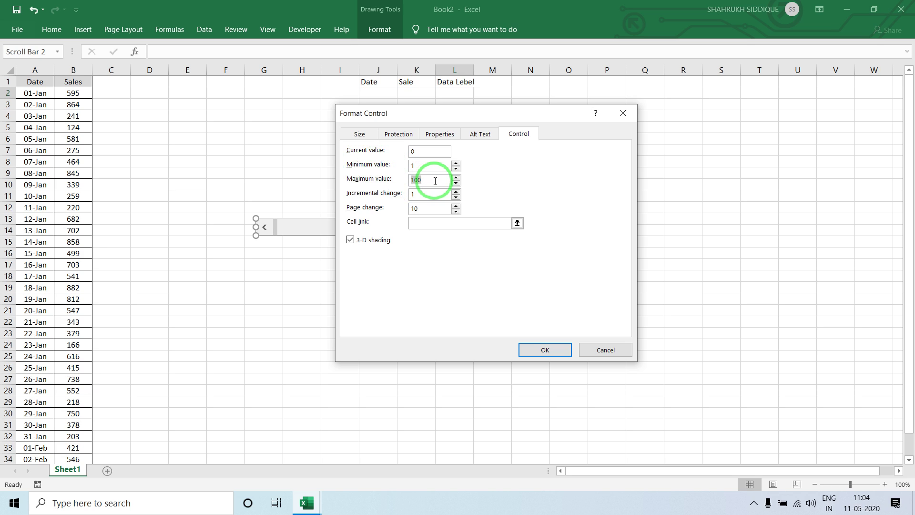
{"action": "type", "text": "27"}
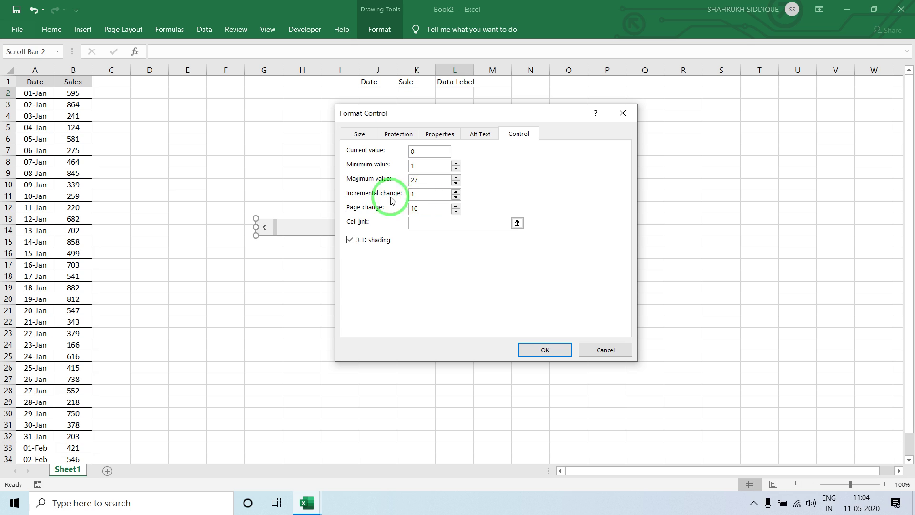
{"action": "left_click_drag", "start_coordinate": [429, 210], "coordinate": [396, 209]}
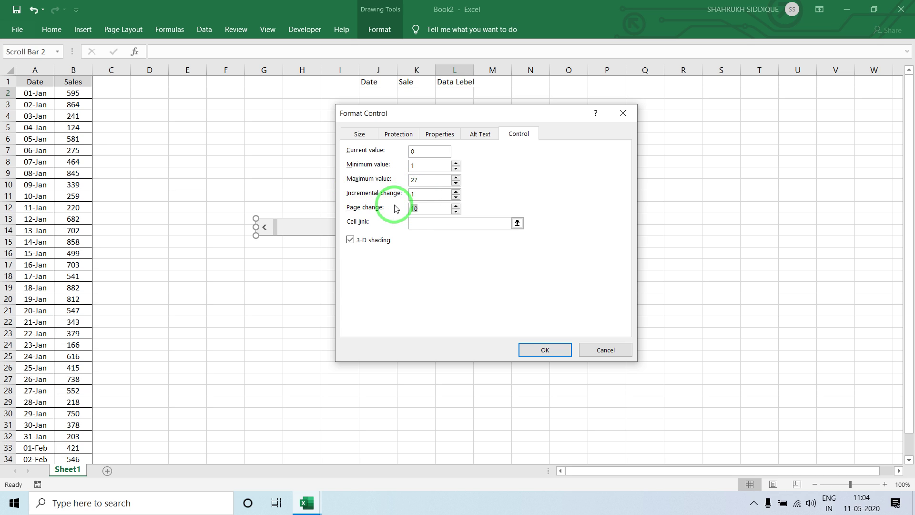
{"action": "type", "text": "7"}
- Link the scroll bar to cell $P$1, confirm, and enter =35-7 in F3
{"action": "left_click", "coordinate": [517, 223]}
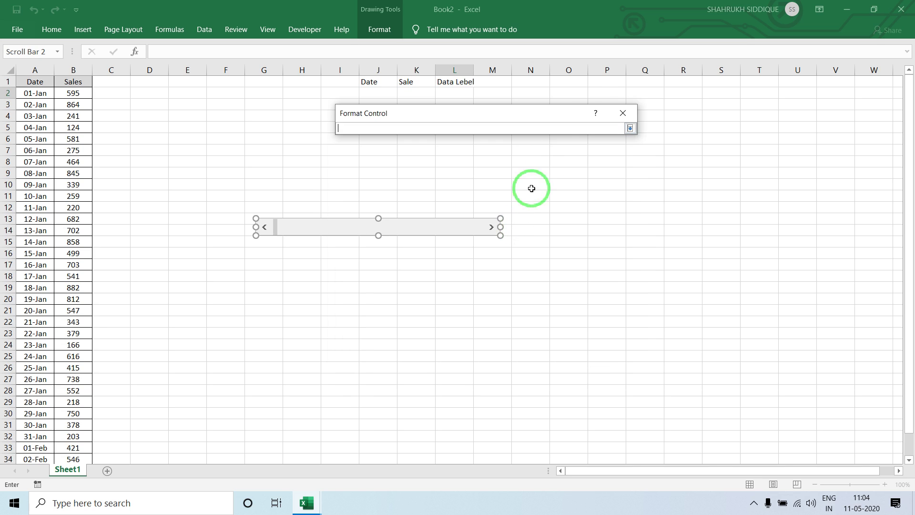
{"action": "left_click", "coordinate": [603, 86]}
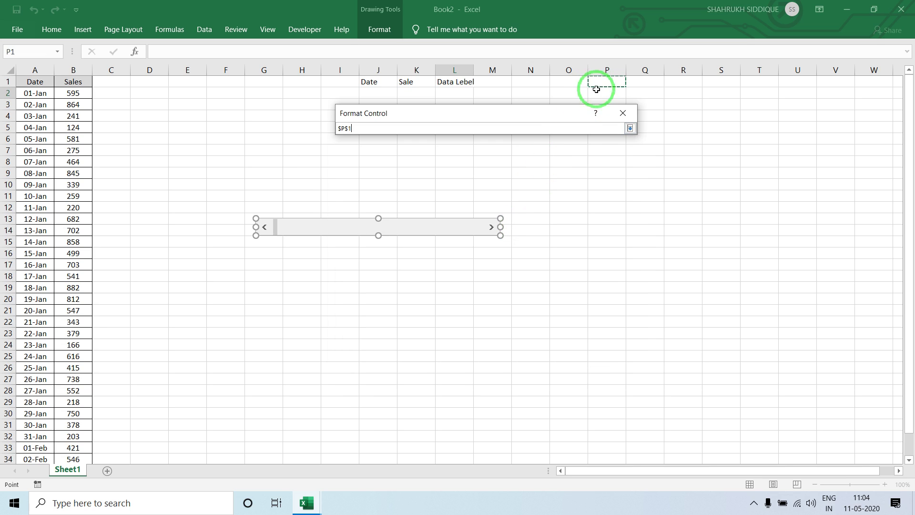
{"action": "left_click", "coordinate": [629, 128]}
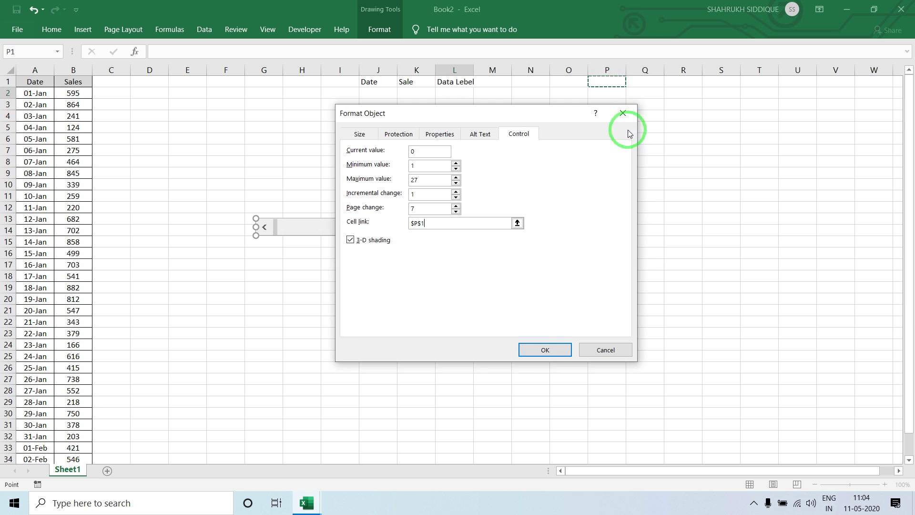
{"action": "left_click", "coordinate": [540, 352]}
{"action": "left_click", "coordinate": [220, 103]}
{"action": "type", "text": "="}
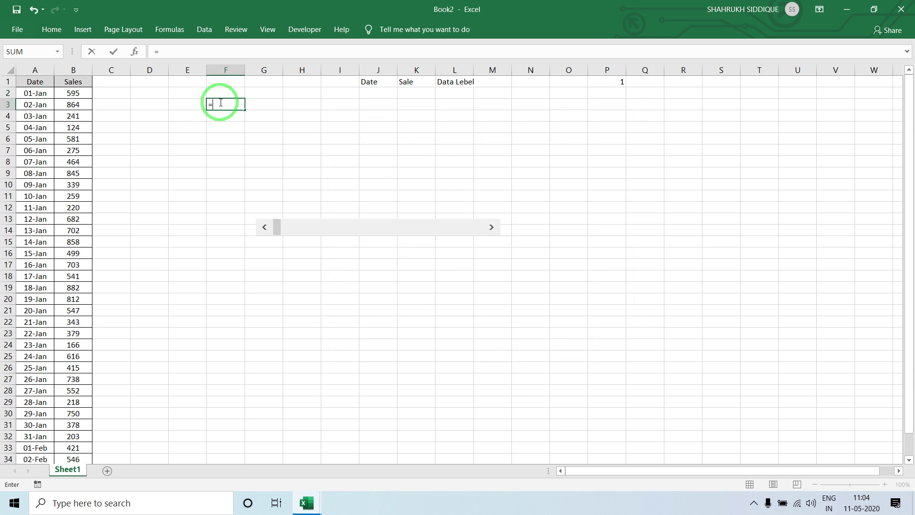
{"action": "type", "text": "35"}
{"action": "type", "text": "-7"}
- Confirm F3 as 28 and change the scroll bar's maximum value to 28
{"action": "key", "text": "Return"}
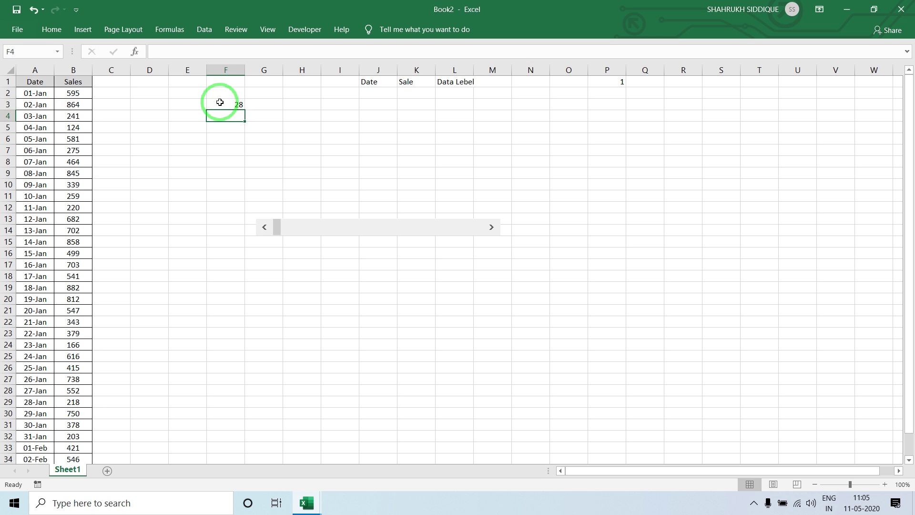
{"action": "right_click", "coordinate": [346, 226]}
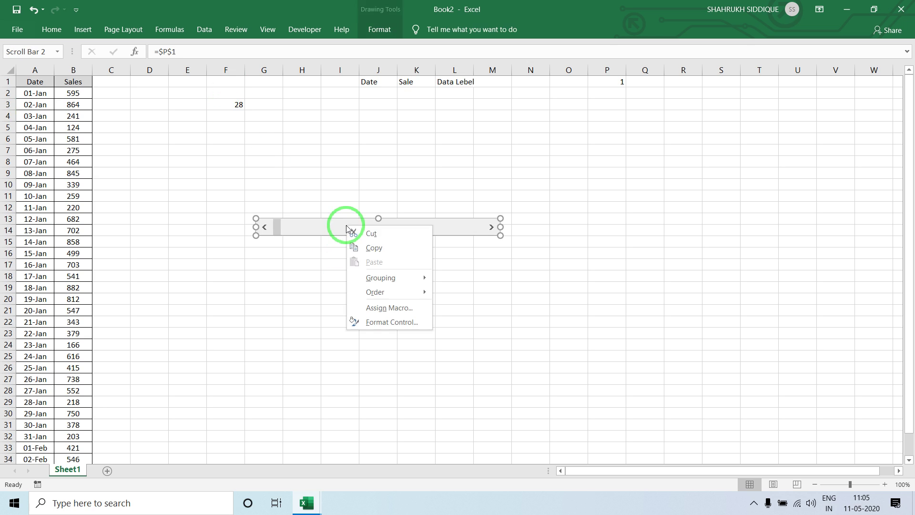
{"action": "left_click", "coordinate": [383, 323]}
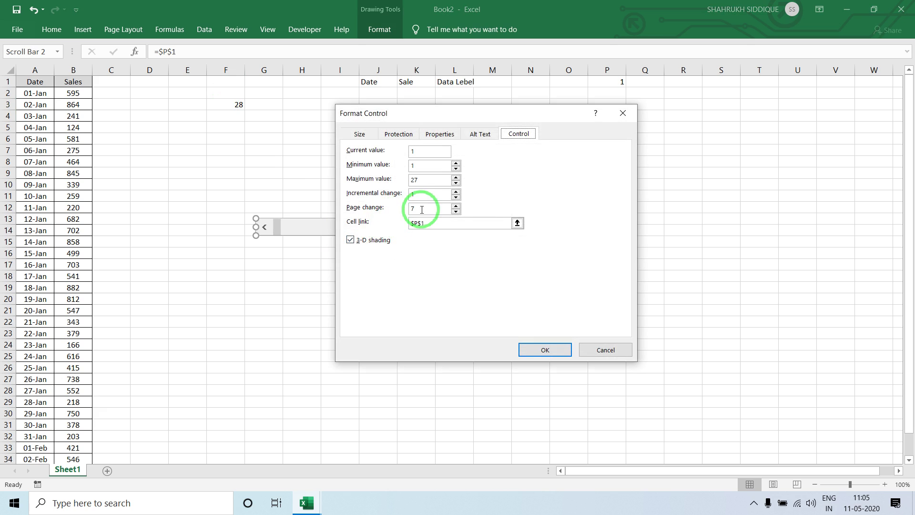
{"action": "double_click", "coordinate": [422, 186]}
{"action": "type", "text": "28"}
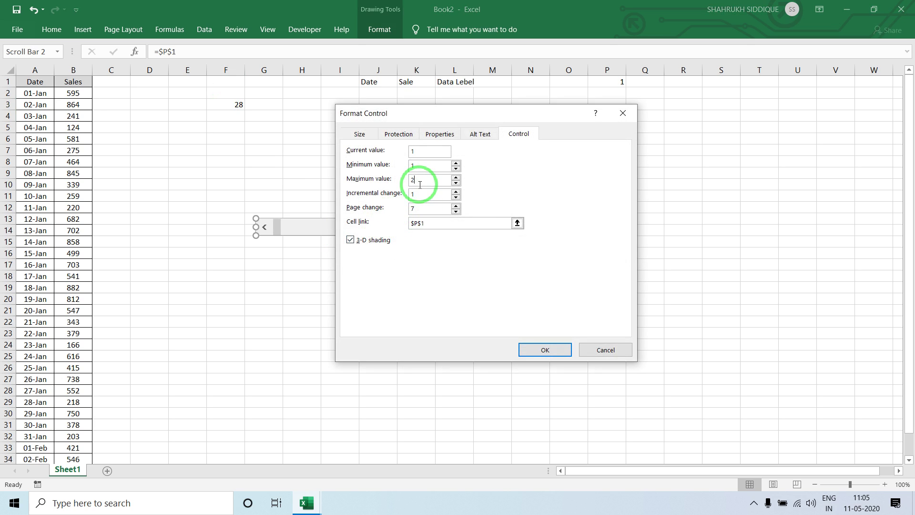
{"action": "left_click", "coordinate": [487, 300]}
{"action": "left_click", "coordinate": [536, 348]}
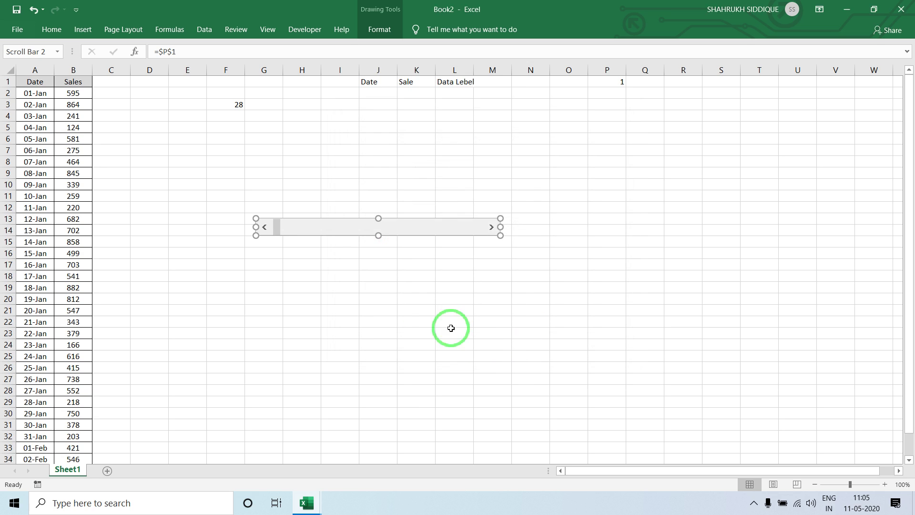
{"action": "left_click", "coordinate": [365, 276]}
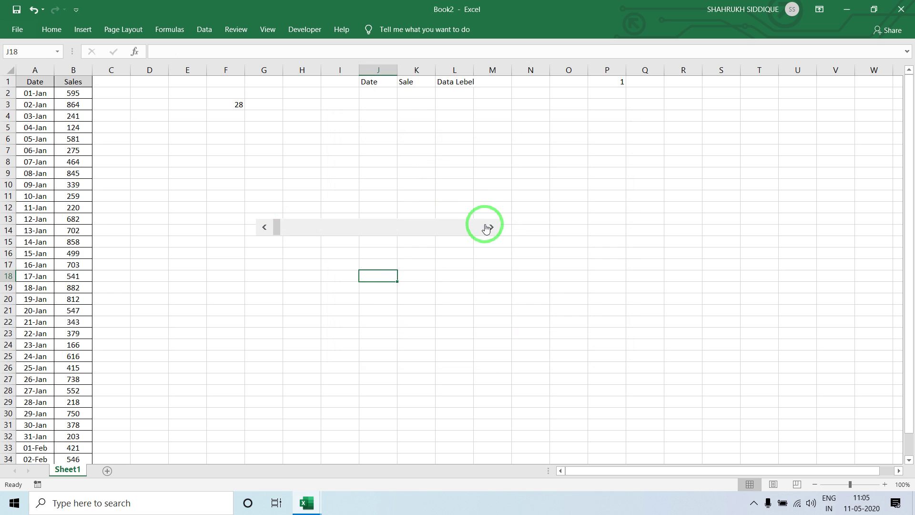
- Raise the scroll value in P1 to 6 and move the scroll bar down to rows 19–21
{"action": "left_click", "coordinate": [491, 228]}
{"action": "left_click", "coordinate": [493, 229]}
{"action": "left_click", "coordinate": [495, 229]}
{"action": "left_click", "coordinate": [495, 229]}
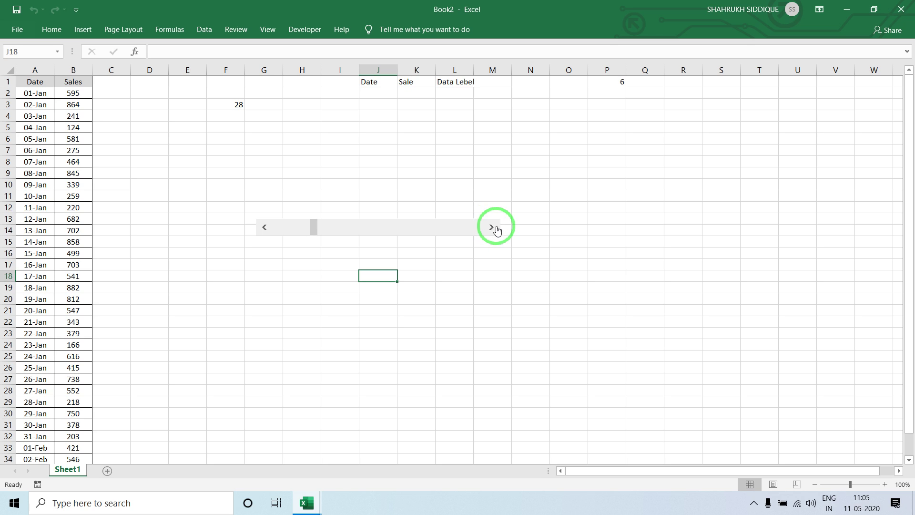
{"action": "right_click", "coordinate": [448, 226]}
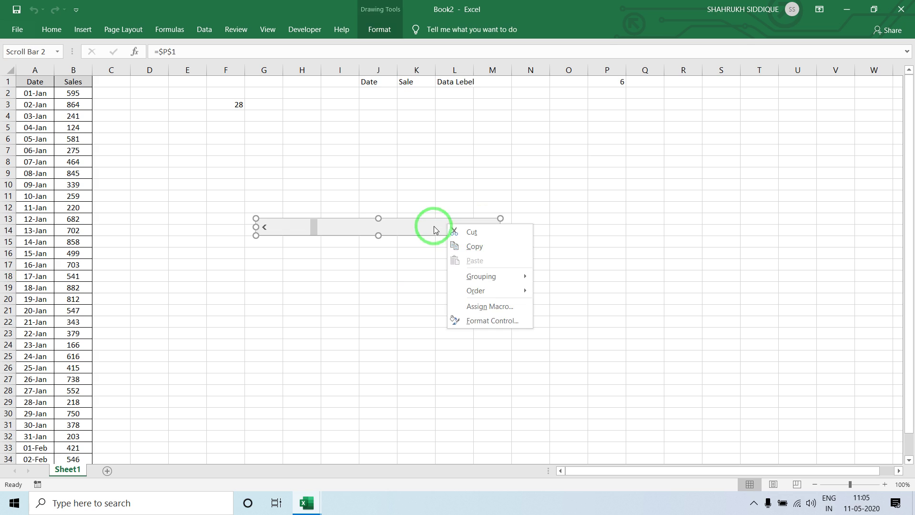
{"action": "left_click", "coordinate": [409, 220]}
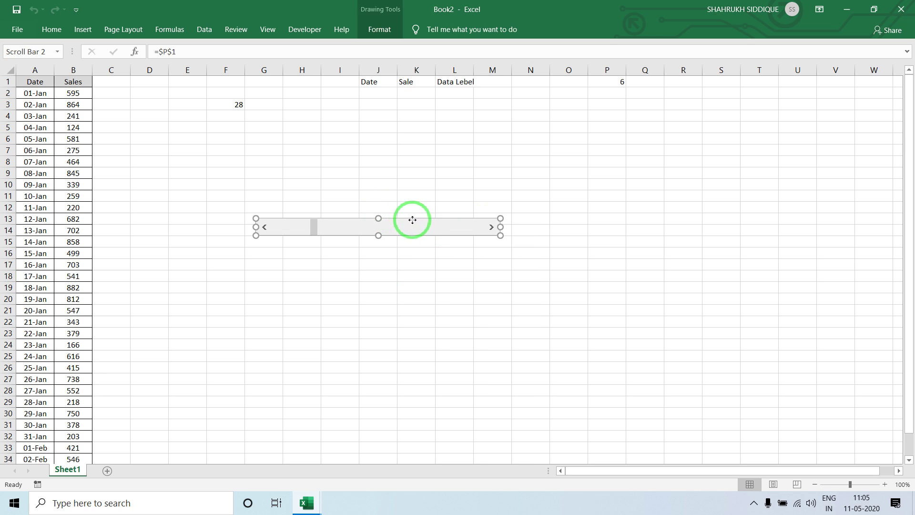
{"action": "left_click_drag", "start_coordinate": [410, 221], "coordinate": [415, 294]}
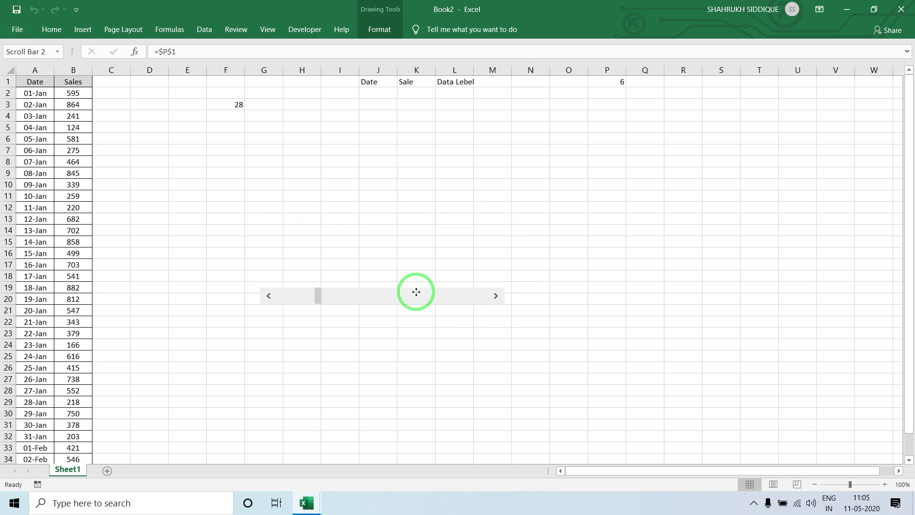
{"action": "left_click", "coordinate": [370, 93]}
- Enter an INDEX formula in J2 over columns A:B, with P1+1 as the row
{"action": "type", "text": "=ind"}
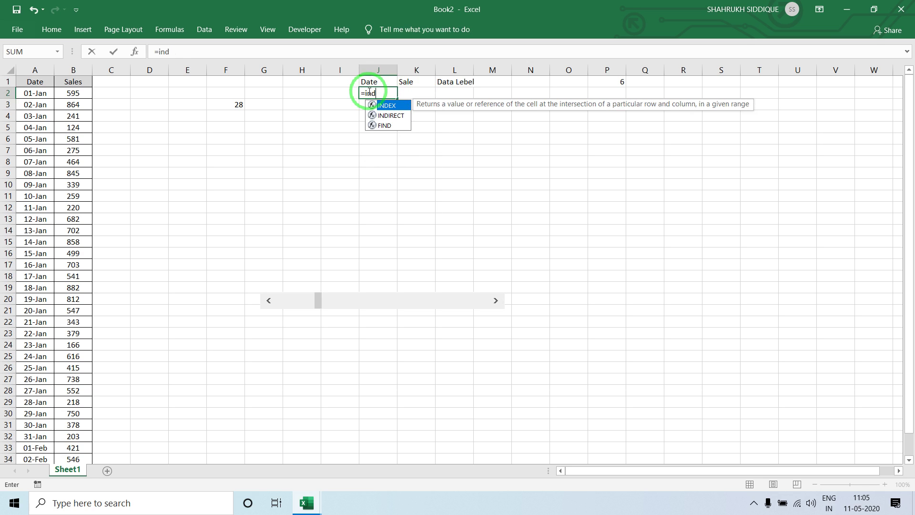
{"action": "key", "text": "Tab"}
{"action": "left_click_drag", "start_coordinate": [26, 70], "coordinate": [73, 71]}
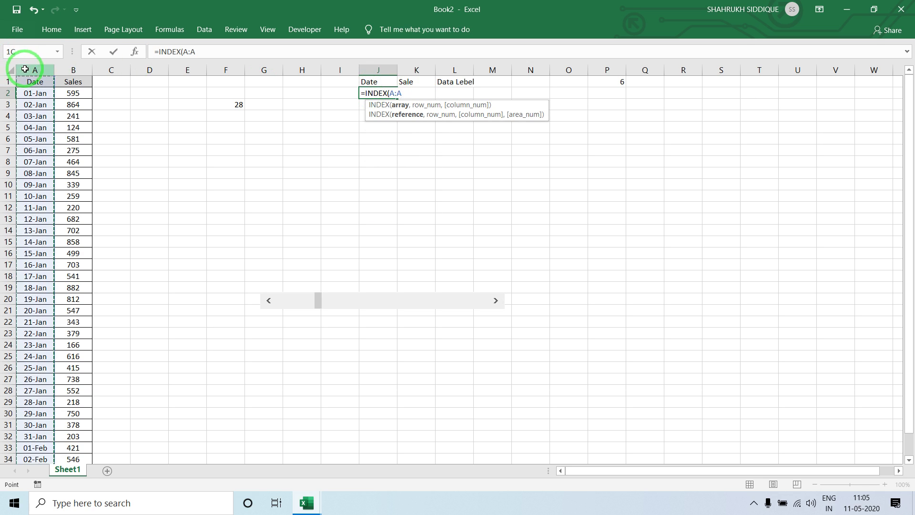
{"action": "type", "text": ","}
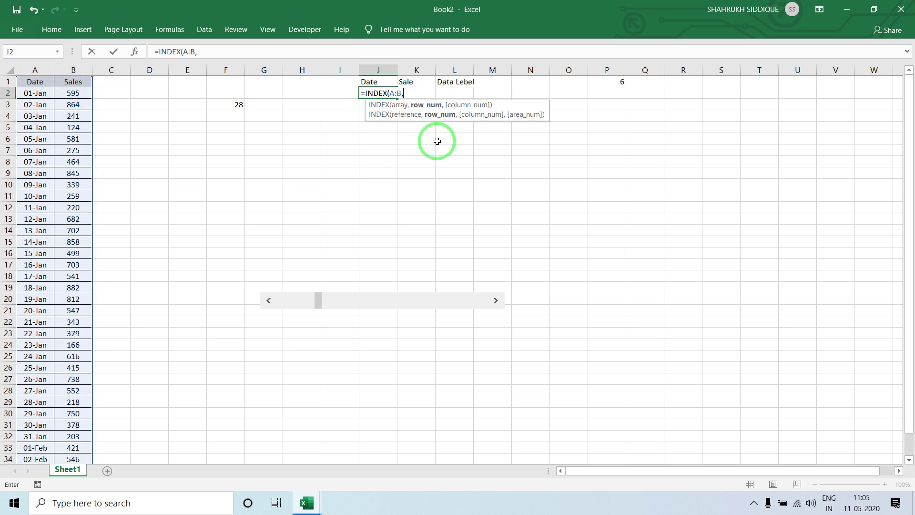
{"action": "left_click", "coordinate": [610, 80]}
{"action": "type", "text": "+1"}
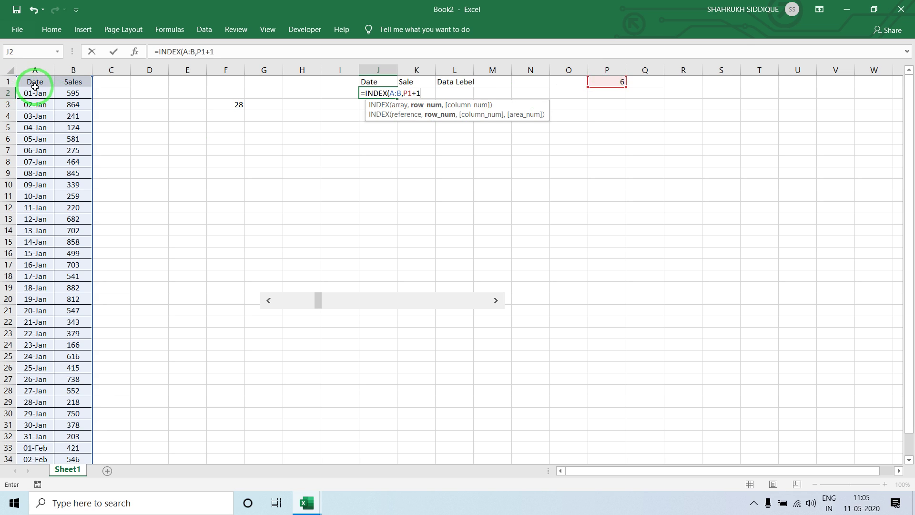
{"action": "key", "text": "Return"}
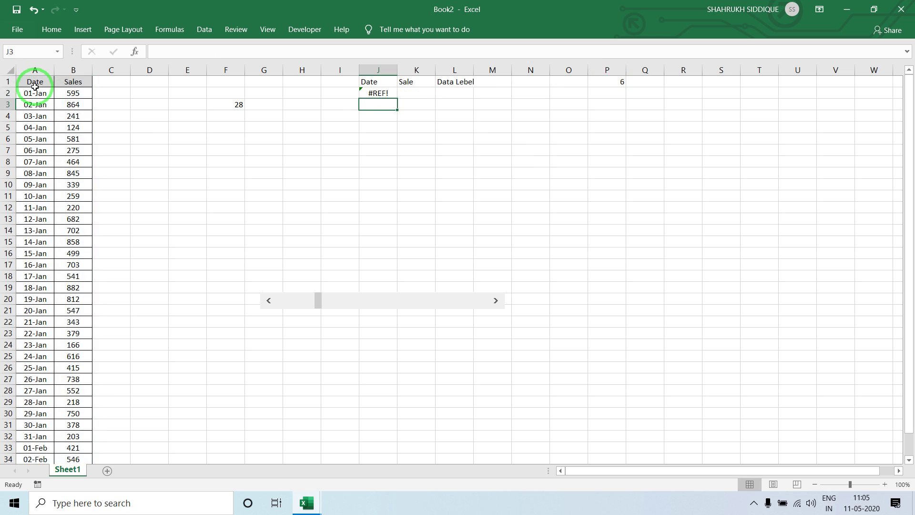
- Add column 1 to J2's INDEX formula and format the result as a date (06-Jan-18)
{"action": "double_click", "coordinate": [383, 93]}
{"action": "key", "text": "BackSpace"}
{"action": "type", "text": ","}
{"action": "key", "text": "Return"}
{"action": "left_click", "coordinate": [388, 93]}
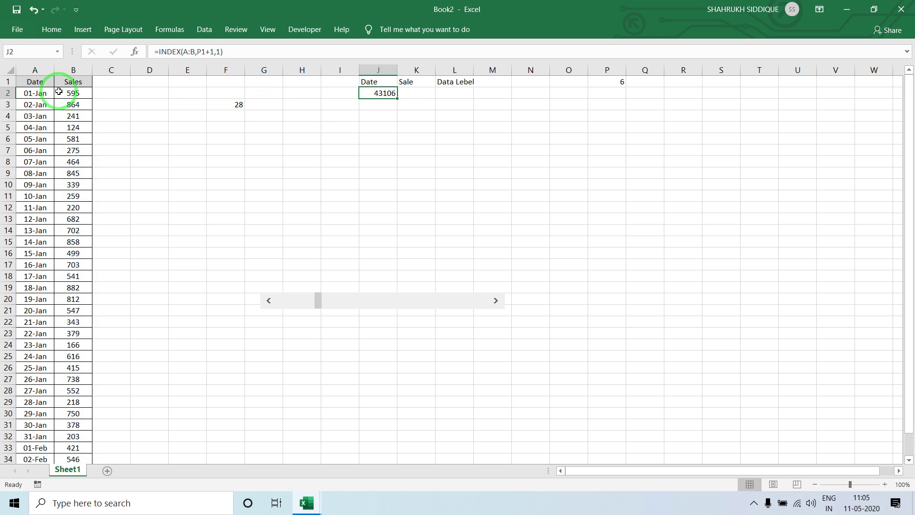
{"action": "left_click_drag", "start_coordinate": [35, 81], "coordinate": [66, 81]}
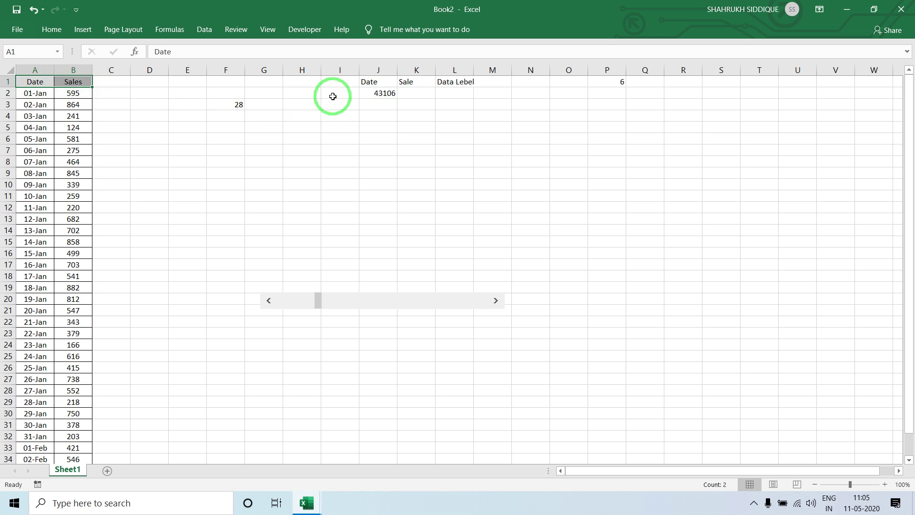
{"action": "left_click", "coordinate": [375, 92]}
{"action": "key", "text": "ctrl+shift+3"}
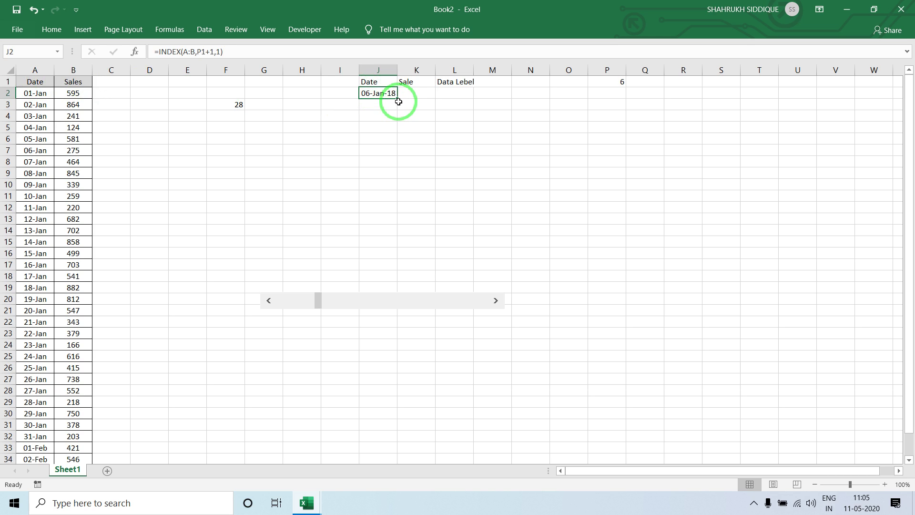
- Make the A:B and P1 references in J2's formula absolute with F4
{"action": "double_click", "coordinate": [387, 96]}
{"action": "left_click_drag", "start_coordinate": [389, 93], "coordinate": [401, 93]}
{"action": "key", "text": "F4"}
{"action": "left_click", "coordinate": [416, 93]}
- Make the P1 reference absolute in J2's date formula and copy it into J3
{"action": "key", "text": "F4"}
{"action": "key", "text": "ctrl+Return"}
{"action": "key", "text": "Down"}
{"action": "key", "text": "ctrl+d"}
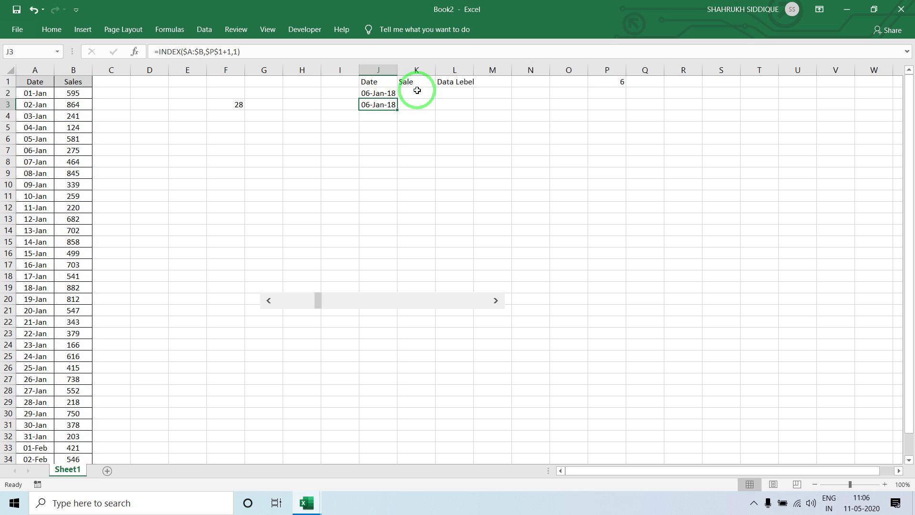
{"action": "key", "text": "F2"}
{"action": "key", "text": "Escape"}
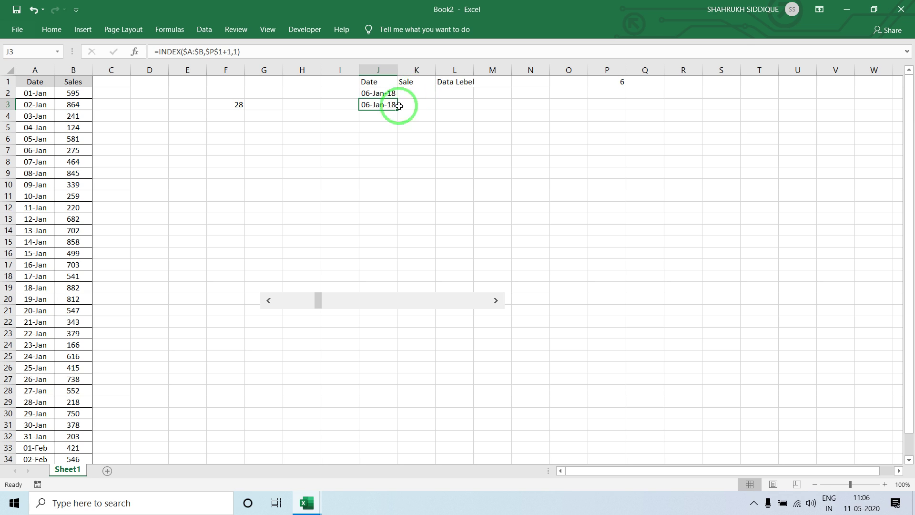
{"action": "left_click", "coordinate": [378, 138]}
{"action": "left_click_drag", "start_coordinate": [383, 94], "coordinate": [380, 102]}
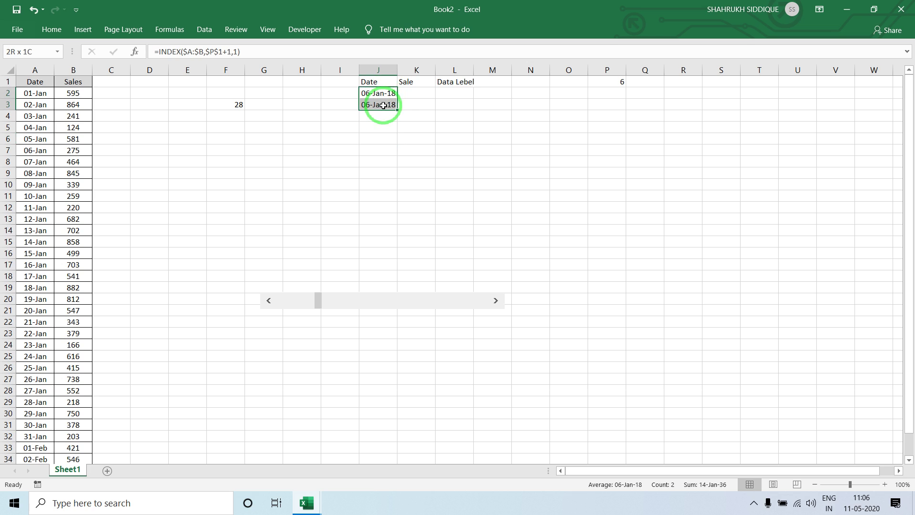
- Fill J4:J7 with the date formula, using row offsets +2 for J4:J5 and +3 for J6:J7
{"action": "left_click", "coordinate": [382, 114]}
{"action": "key", "text": "ctrl+v"}
{"action": "key", "text": "F2"}
{"action": "key", "text": "Left"}
{"action": "key", "text": "Left"}
{"action": "key", "text": "Left"}
{"action": "key", "text": "BackSpace"}
{"action": "type", "text": "2"}
{"action": "key", "text": "Return"}
{"action": "key", "text": "ctrl+d"}
{"action": "key", "text": "F2"}
{"action": "key", "text": "Escape"}
{"action": "key", "text": "Down"}
{"action": "key", "text": "ctrl+d"}
{"action": "key", "text": "F2"}
{"action": "key", "text": "Left"}
{"action": "key", "text": "Left"}
{"action": "key", "text": "Left"}
{"action": "key", "text": "BackSpace"}
{"action": "type", "text": "3"}
{"action": "key", "text": "Return"}
{"action": "key", "text": "ctrl+d"}
- Fill J8:J11 with the date formula, using row offsets +4 for J8:J9 and +5 for J10:J11
{"action": "key", "text": "Down"}
{"action": "key", "text": "ctrl+d"}
{"action": "key", "text": "F2"}
{"action": "key", "text": "Left"}
{"action": "key", "text": "Left"}
{"action": "key", "text": "Left"}
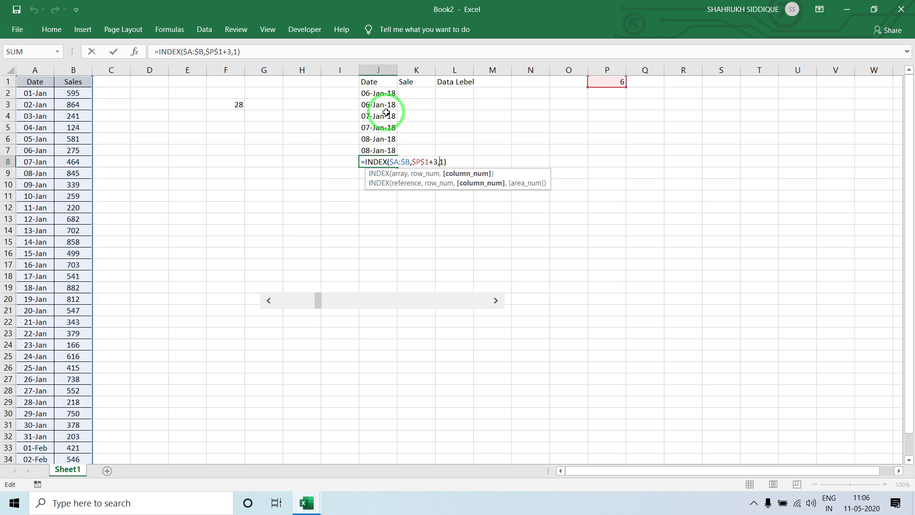
{"action": "key", "text": "BackSpace"}
{"action": "type", "text": "4"}
{"action": "key", "text": "Return"}
{"action": "key", "text": "ctrl+d"}
{"action": "key", "text": "Down"}
{"action": "key", "text": "ctrl+d"}
{"action": "key", "text": "F2"}
{"action": "key", "text": "Left"}
{"action": "key", "text": "Left"}
{"action": "key", "text": "Left"}
{"action": "key", "text": "BackSpace"}
{"action": "type", "text": "5"}
{"action": "key", "text": "Return"}
{"action": "key", "text": "ctrl+d"}
{"action": "key", "text": "F2"}
{"action": "key", "text": "Escape"}
- Fill J12:J15 with the date formula, using row offsets +6 for J12:J13 and +7 for J14:J15
{"action": "key", "text": "Down"}
{"action": "key", "text": "ctrl+d"}
{"action": "key", "text": "F2"}
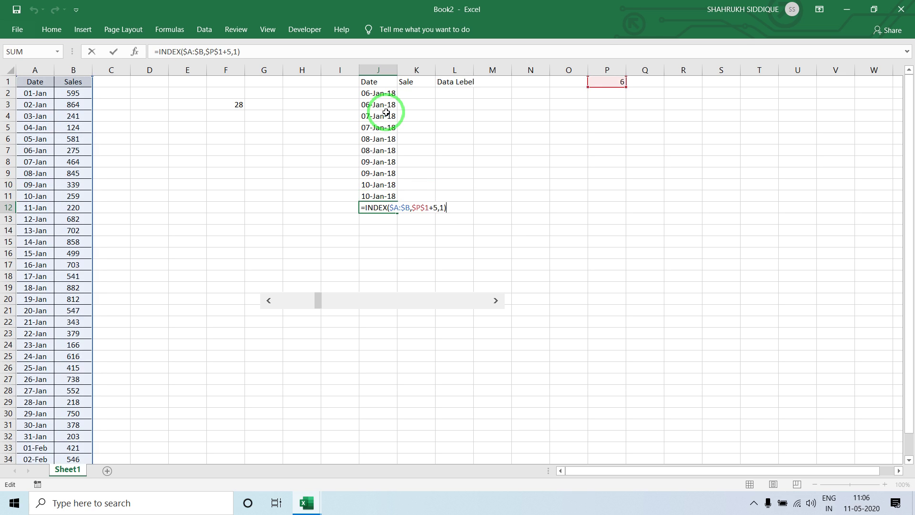
{"action": "key", "text": "Left"}
{"action": "key", "text": "Left"}
{"action": "key", "text": "Left"}
{"action": "key", "text": "BackSpace"}
{"action": "type", "text": "6"}
{"action": "key", "text": "Return"}
{"action": "key", "text": "ctrl+d"}
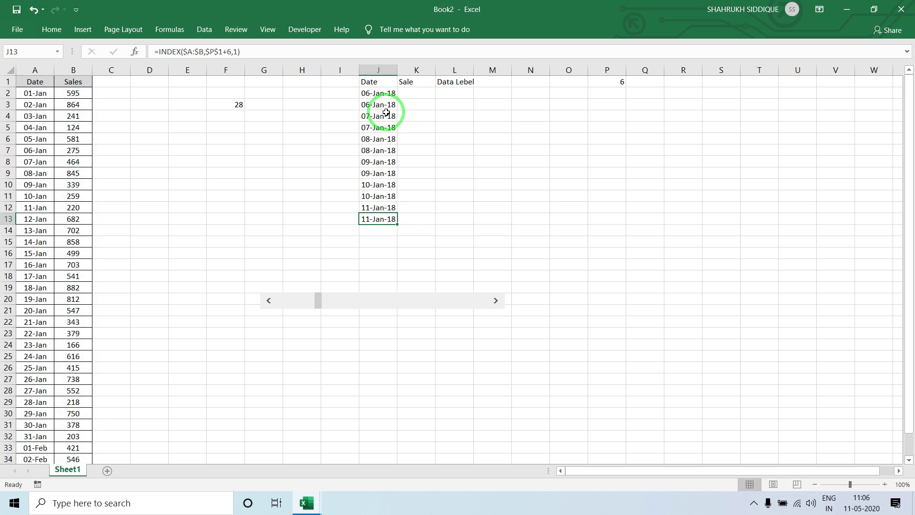
{"action": "key", "text": "F2"}
{"action": "key", "text": "Left"}
{"action": "key", "text": "Return"}
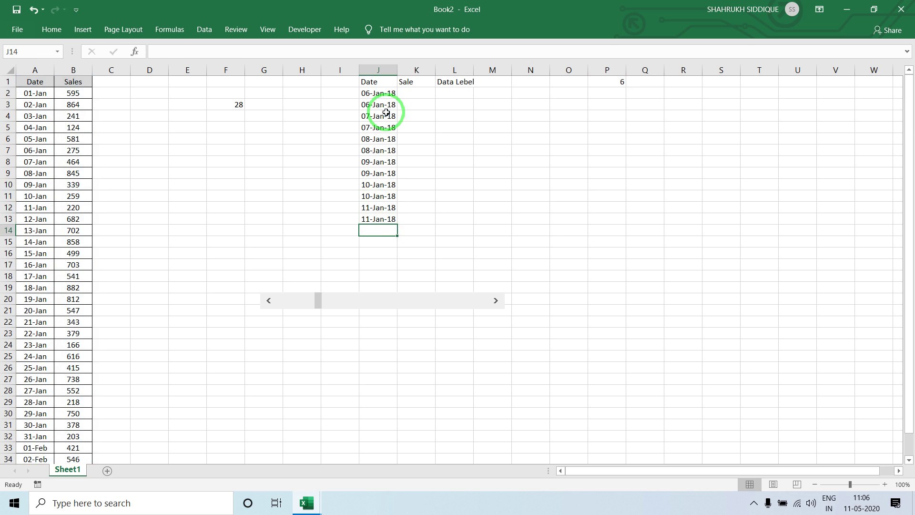
{"action": "key", "text": "ctrl+d"}
{"action": "key", "text": "F2"}
{"action": "key", "text": "Left"}
{"action": "key", "text": "Left"}
{"action": "key", "text": "Left"}
{"action": "key", "text": "BackSpace"}
{"action": "type", "text": "7"}
{"action": "key", "text": "Return"}
{"action": "key", "text": "ctrl+d"}
{"action": "key", "text": "F2"}
{"action": "key", "text": "Return"}
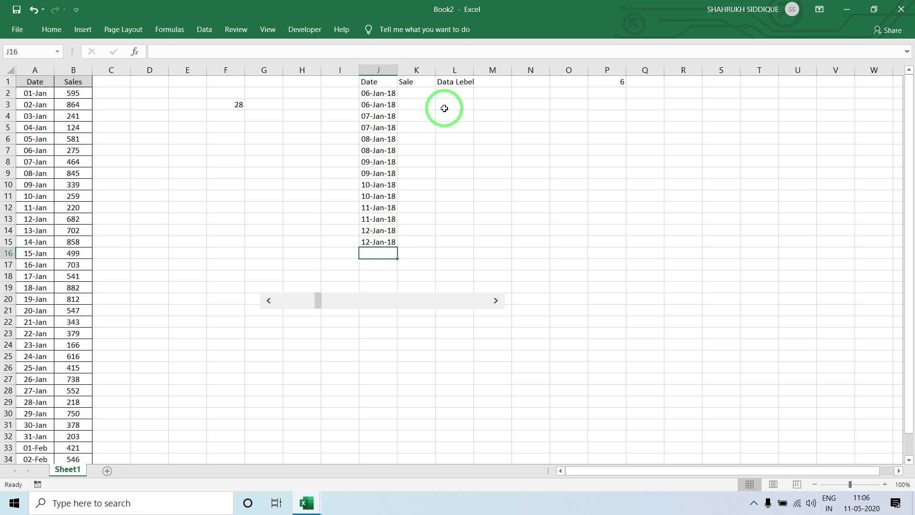
{"action": "left_click", "coordinate": [415, 97]}
- Enter a VLOOKUP in K2 that finds the J2 date in columns A:B
{"action": "type", "text": "=vlo"}
{"action": "key", "text": "Tab"}
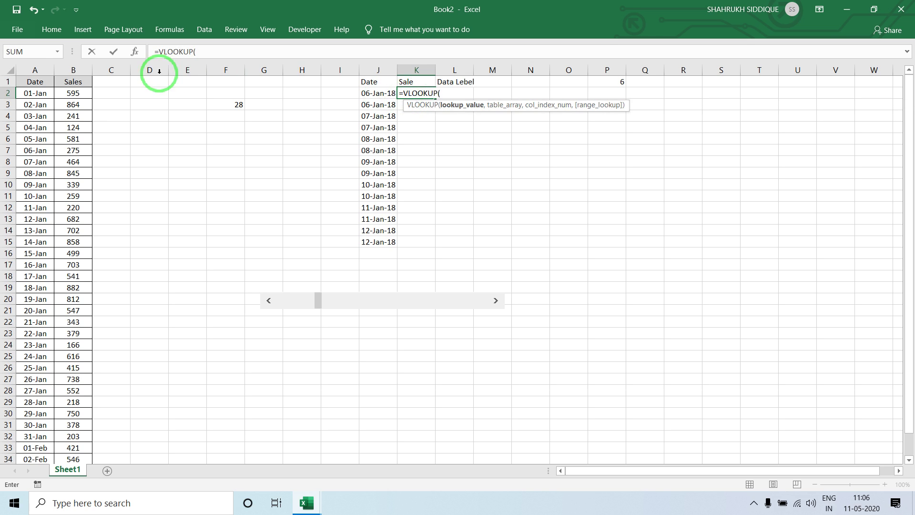
{"action": "left_click", "coordinate": [50, 73]}
{"action": "left_click_drag", "start_coordinate": [50, 73], "coordinate": [75, 71]}
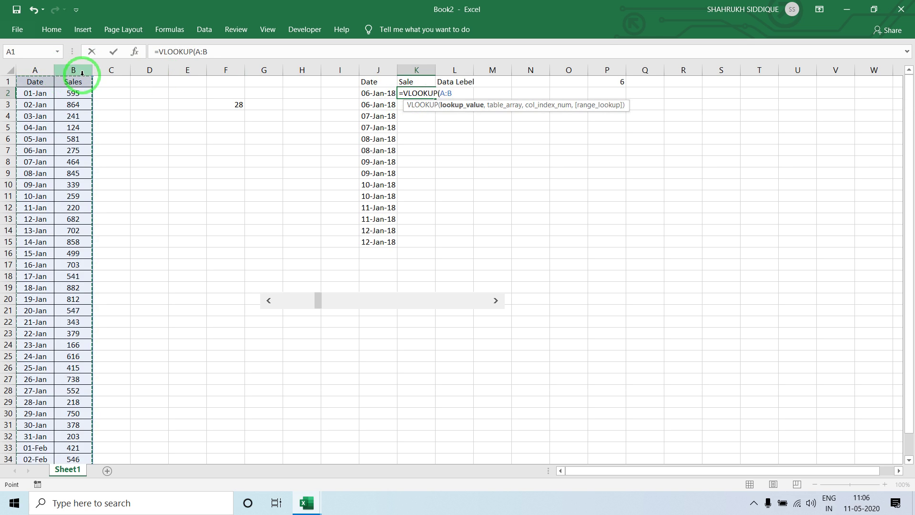
{"action": "left_click", "coordinate": [378, 93]}
{"action": "type", "text": ","}
{"action": "left_click_drag", "start_coordinate": [28, 70], "coordinate": [74, 70]}
{"action": "type", "text": ","}
{"action": "type", "text": ","}
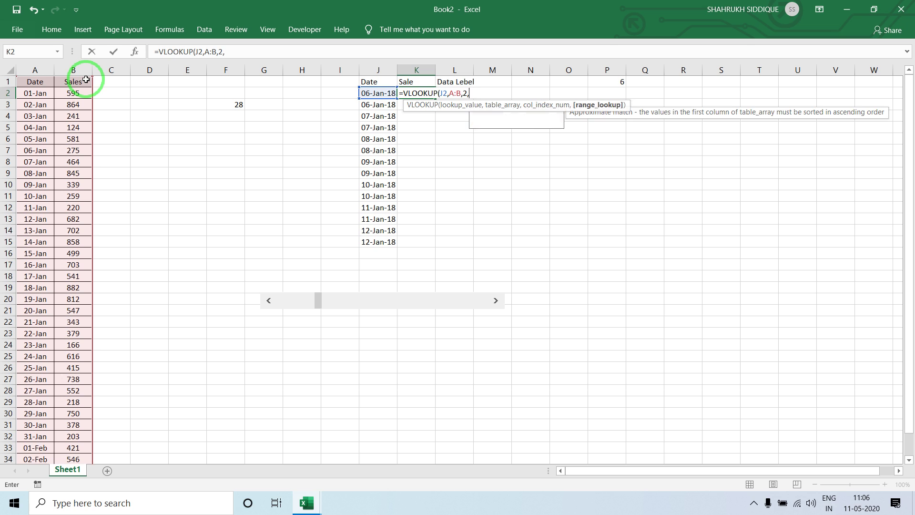
{"action": "key", "text": "Return"}
- Copy the K2 VLOOKUP down to K15, giving sales from 275 to 682
{"action": "left_click", "coordinate": [416, 93]}
{"action": "double_click", "coordinate": [434, 98]}
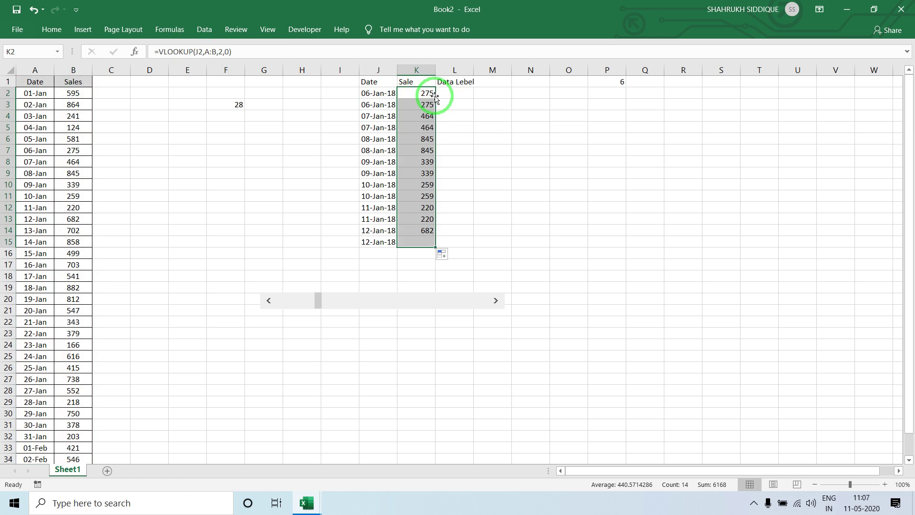
{"action": "left_click", "coordinate": [266, 137]}
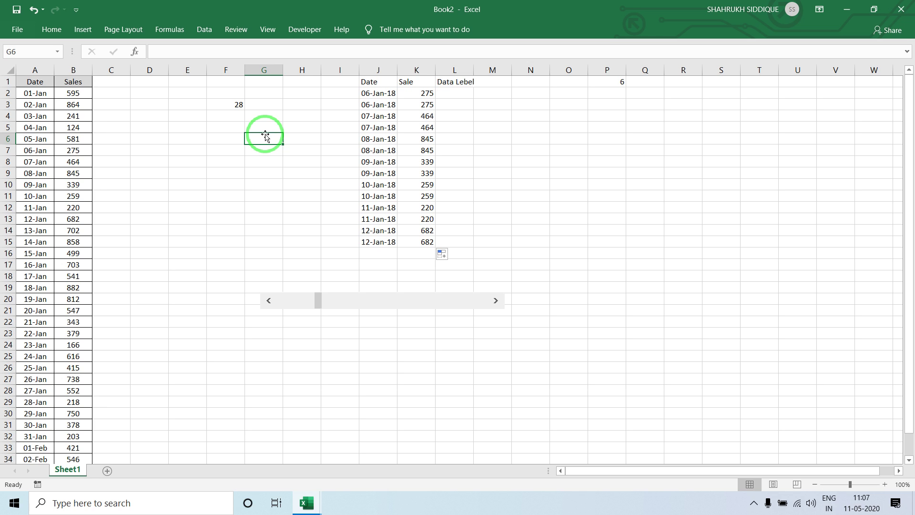
{"action": "key", "text": "alt+Tab"}
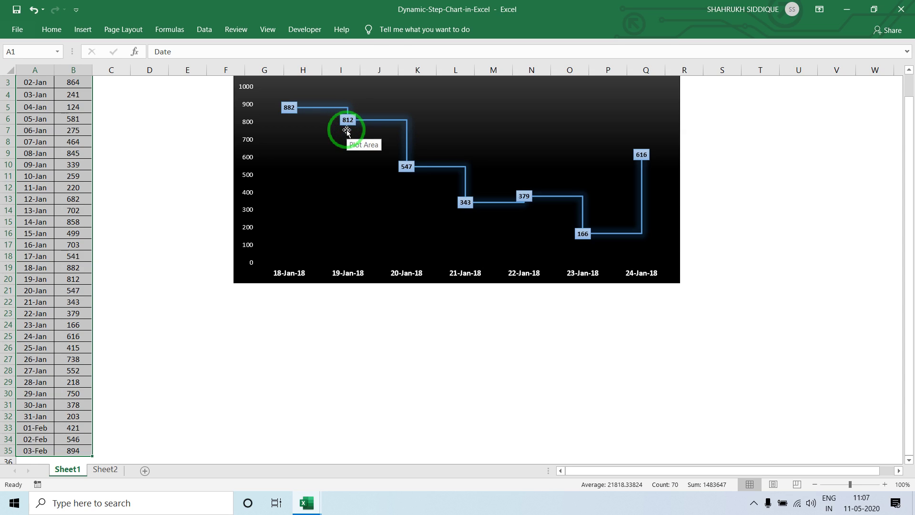
{"action": "key", "text": "alt+Tab"}
{"action": "left_click_drag", "start_coordinate": [378, 105], "coordinate": [373, 116]}
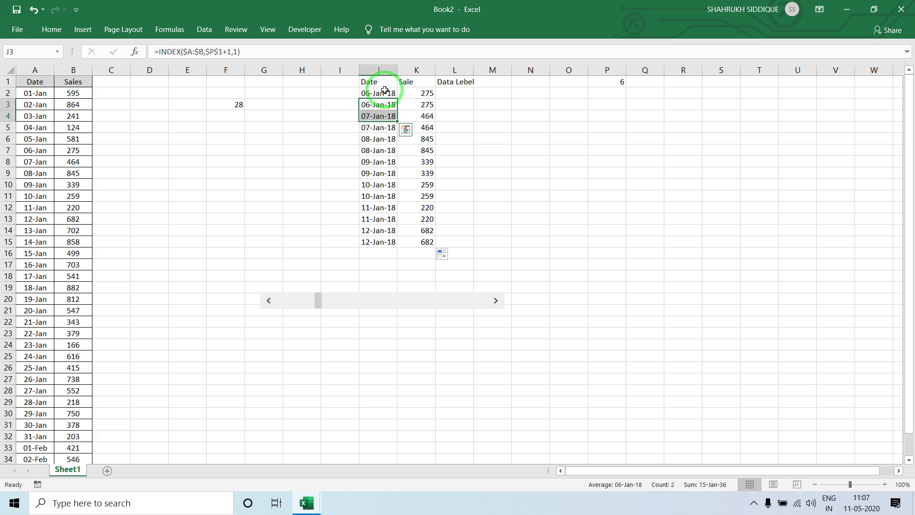
- Copy the helper table J3:K15 and paste it one row higher, starting at J2
{"action": "left_click", "coordinate": [383, 108]}
{"action": "left_click_drag", "start_coordinate": [383, 108], "coordinate": [423, 246]}
{"action": "key", "text": "ctrl+c"}
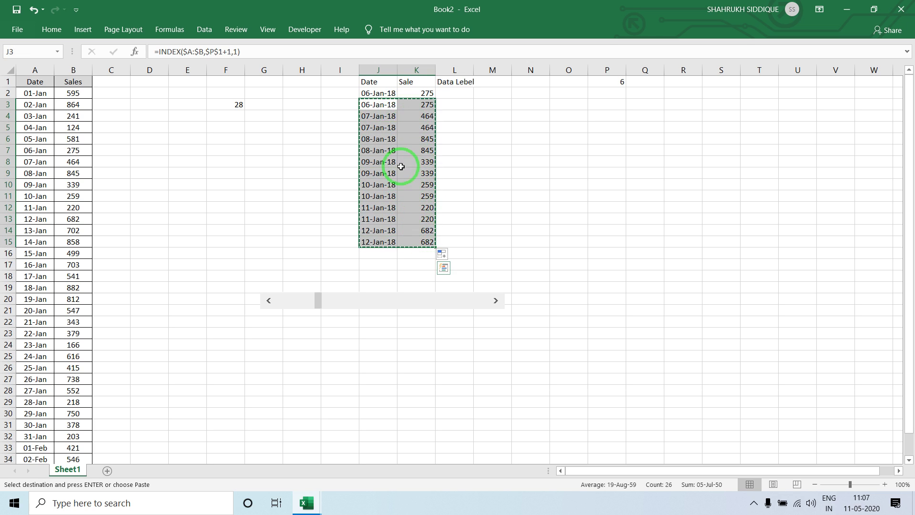
{"action": "left_click", "coordinate": [376, 94]}
{"action": "key", "text": "Return"}
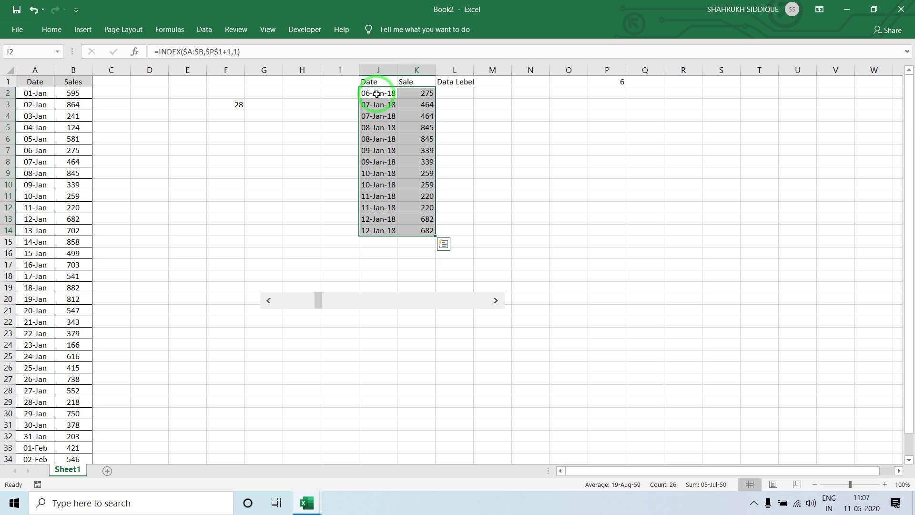
{"action": "left_click", "coordinate": [233, 148]}
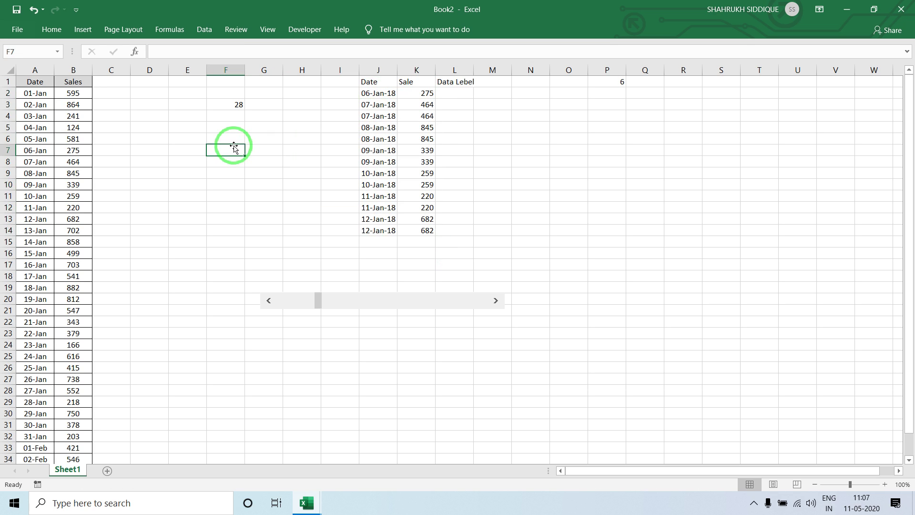
- Clear the 28 calculation from F3 and check the shifted dates and VLOOKUPs in J2:K3
{"action": "left_click", "coordinate": [242, 107]}
{"action": "key", "text": "Delete"}
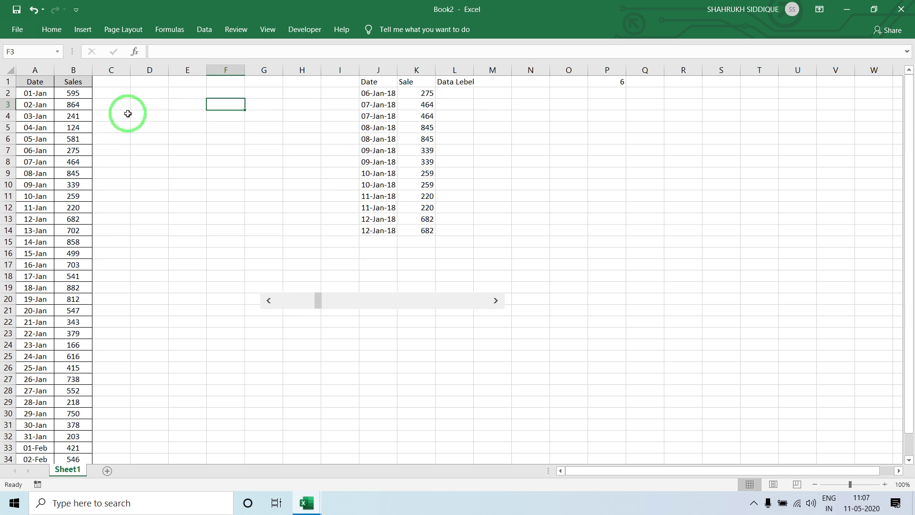
{"action": "left_click", "coordinate": [377, 93]}
{"action": "left_click", "coordinate": [416, 93]}
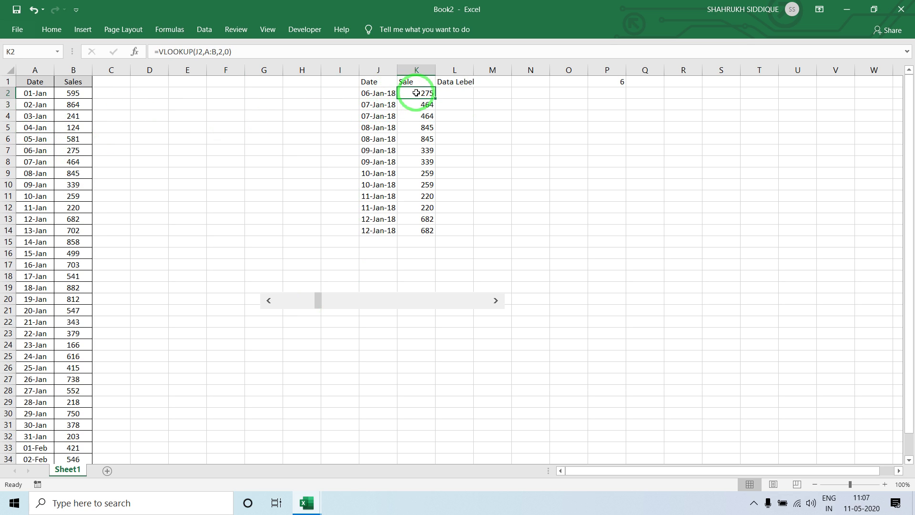
{"action": "left_click", "coordinate": [387, 105]}
{"action": "left_click", "coordinate": [420, 100]}
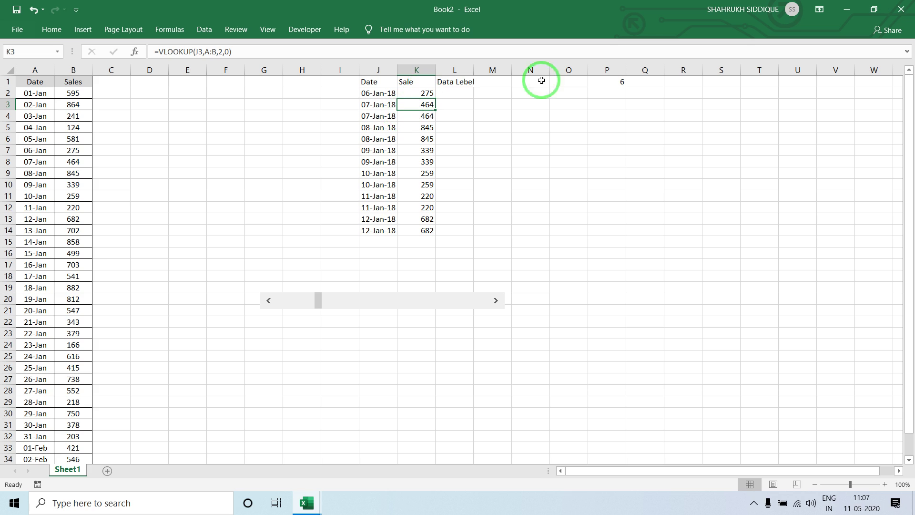
{"action": "left_click", "coordinate": [519, 92]}
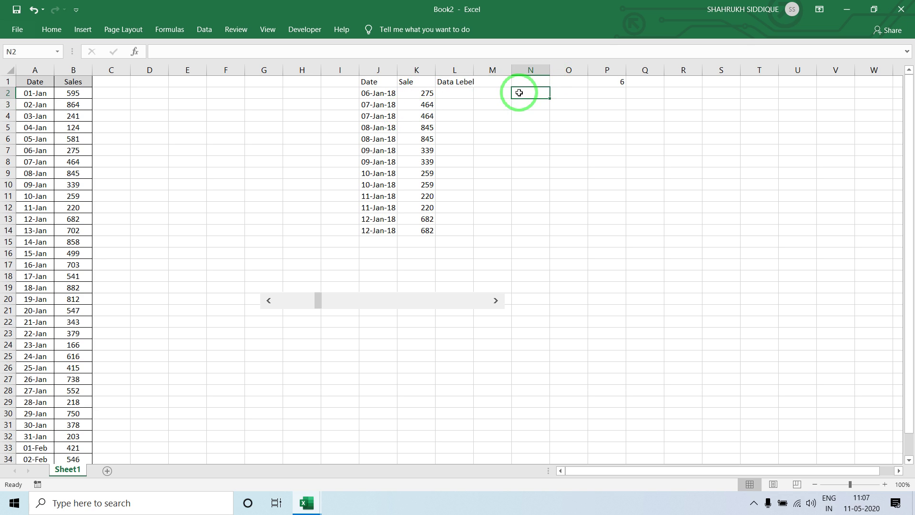
- Try out an even-number test in N2, ending with =EVEN(2)
{"action": "type", "text": "=ise"}
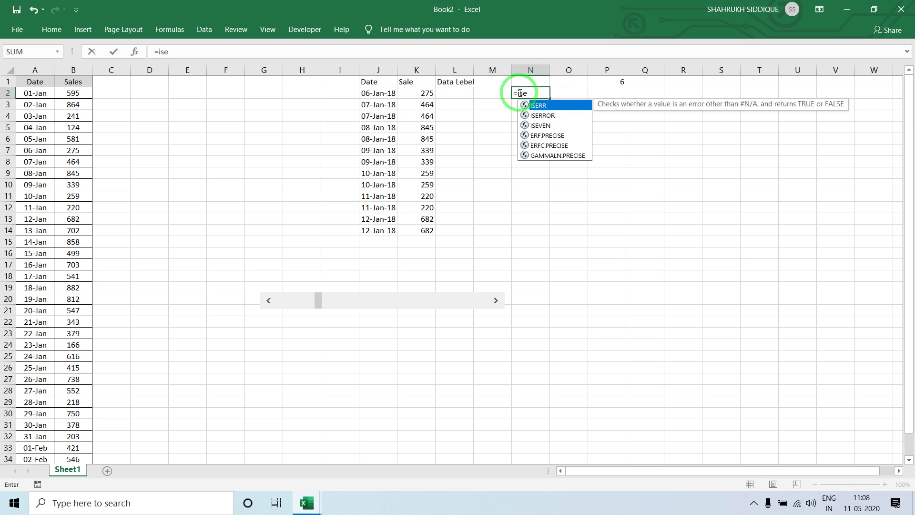
{"action": "key", "text": "Down"}
{"action": "key", "text": "Down"}
{"action": "key", "text": "BackSpace"}
{"action": "key", "text": "BackSpace"}
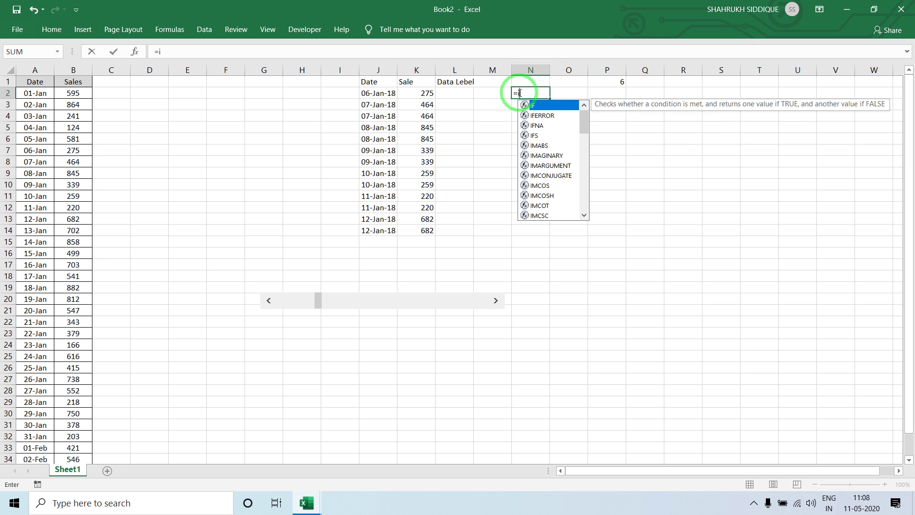
{"action": "key", "text": "BackSpace"}
{"action": "type", "text": "e"}
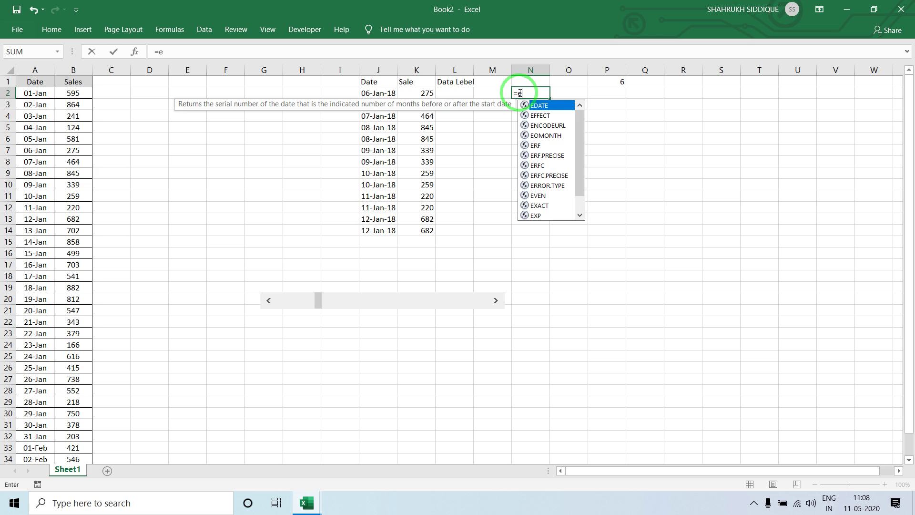
{"action": "type", "text": "ne"}
{"action": "key", "text": "BackSpace"}
{"action": "key", "text": "BackSpace"}
{"action": "type", "text": "e"}
{"action": "key", "text": "BackSpace"}
{"action": "type", "text": "n"}
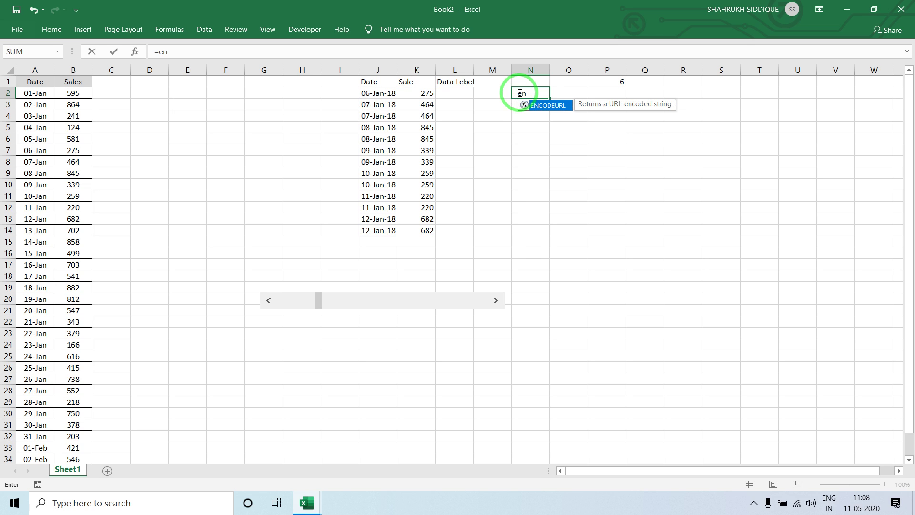
{"action": "key", "text": "BackSpace"}
{"action": "key", "text": "BackSpace"}
{"action": "type", "text": "is"}
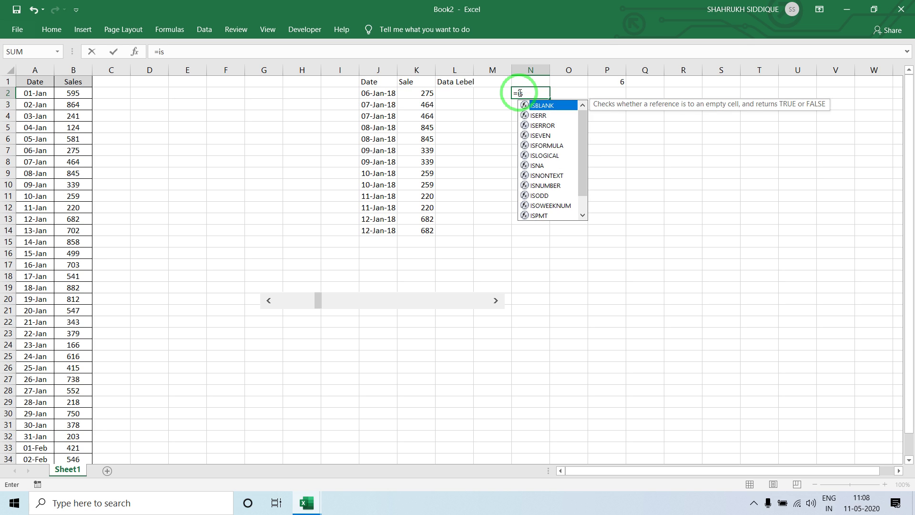
{"action": "key", "text": "Down"}
{"action": "key", "text": "Down"}
{"action": "key", "text": "Down"}
{"action": "key", "text": "BackSpace"}
{"action": "key", "text": "BackSpace"}
{"action": "type", "text": "ev"}
{"action": "key", "text": "Tab"}
{"action": "key", "text": "Return"}
{"action": "key", "text": "Return"}
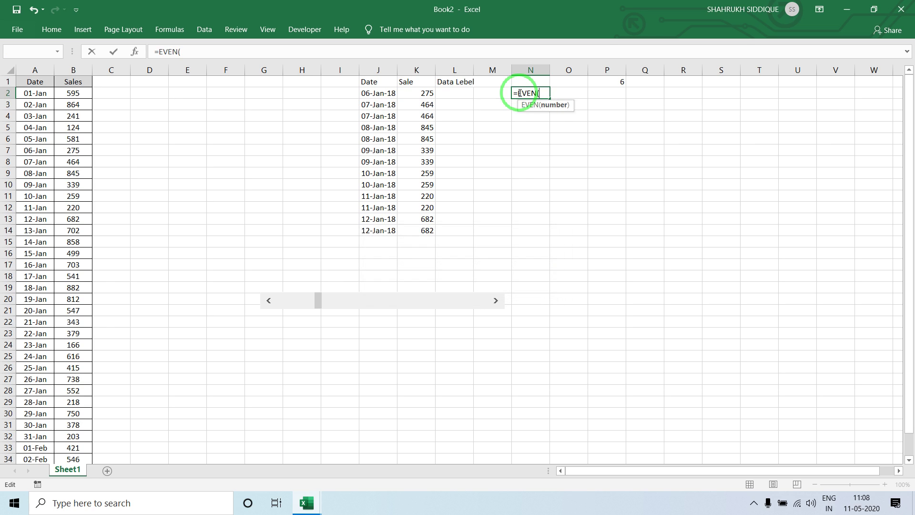
{"action": "type", "text": "2"}
{"action": "key", "text": "Return"}
{"action": "key", "text": "Return"}
{"action": "type", "text": "2"}
{"action": "key", "text": "ctrl+Return"}
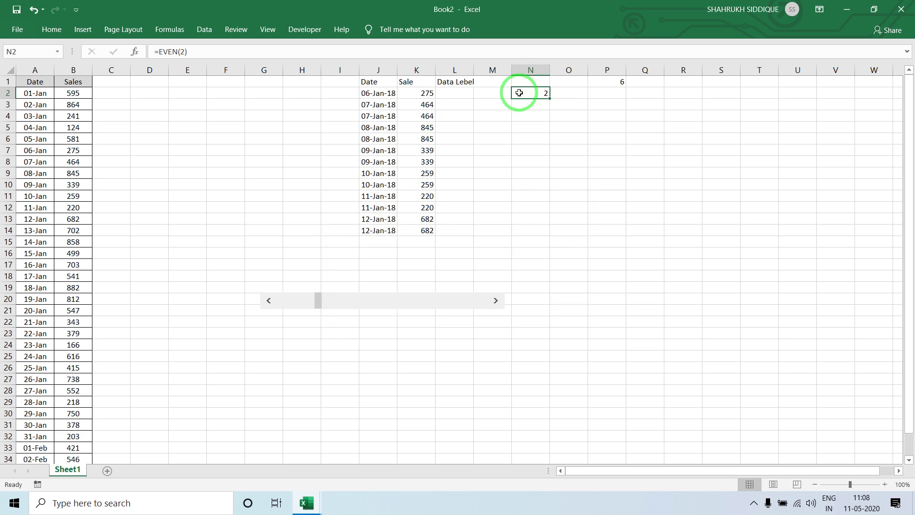
- Replace N2's formula with =ISEVEN(ROW())
{"action": "type", "text": "=is"}
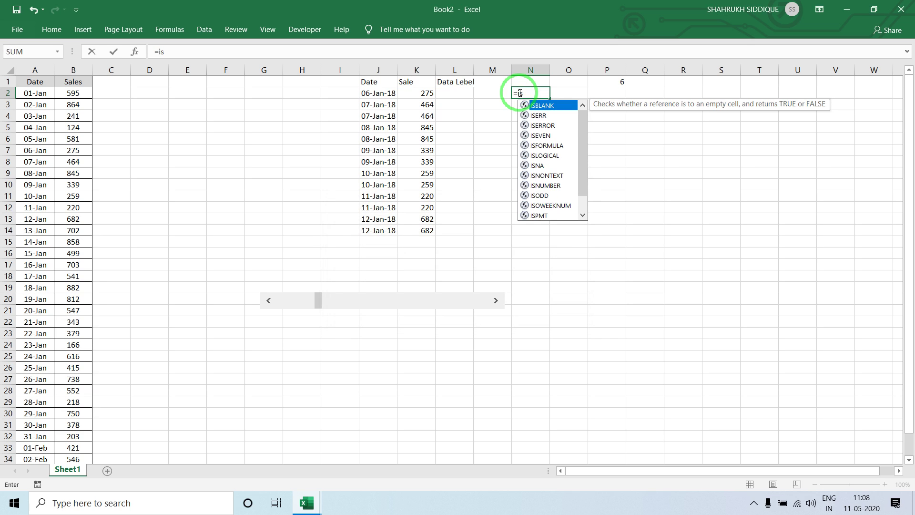
{"action": "key", "text": "Down"}
{"action": "key", "text": "Down"}
{"action": "key", "text": "Down"}
{"action": "key", "text": "Tab"}
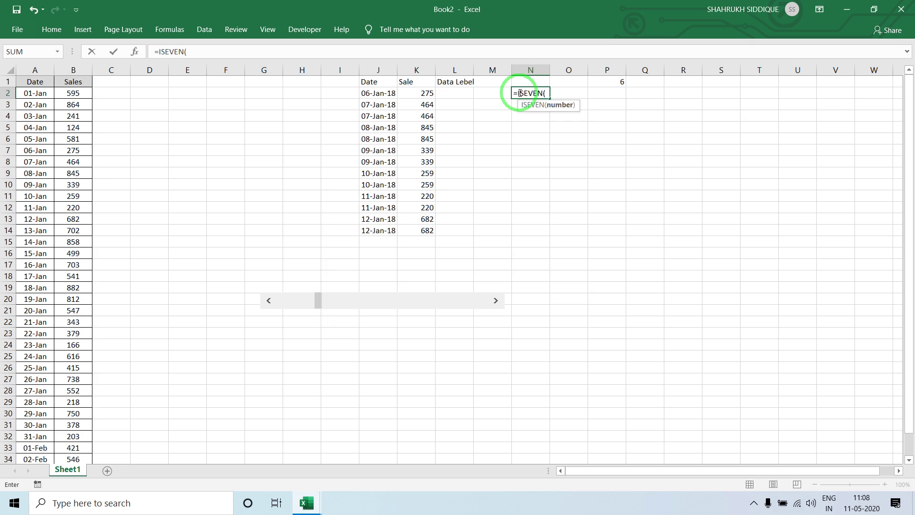
{"action": "type", "text": "ro"}
{"action": "key", "text": "Down"}
{"action": "key", "text": "Down"}
{"action": "key", "text": "Down"}
{"action": "key", "text": "Tab"}
{"action": "key", "text": "Return"}
{"action": "key", "text": "Return"}
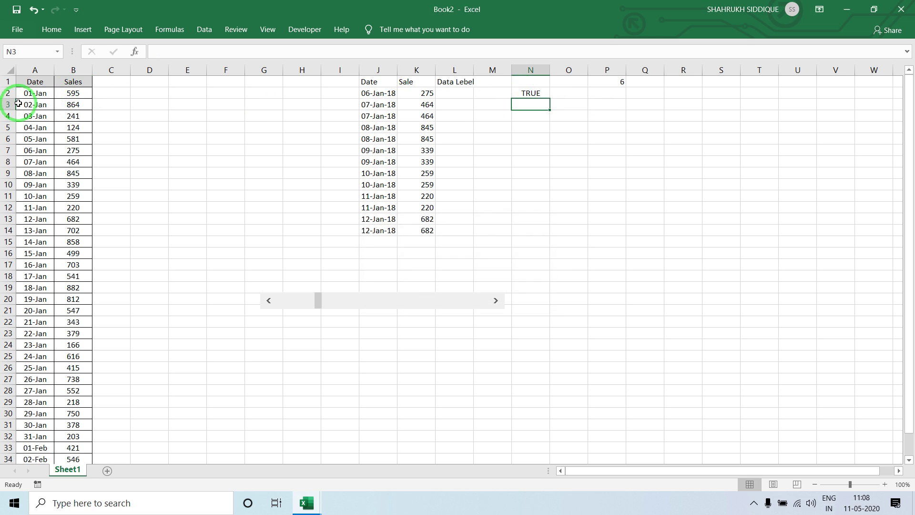
- Copy the ISEVEN test down to N5 for alternating TRUE/FALSE, and review the K2:K3 lookups
{"action": "key", "text": "ctrl+d"}
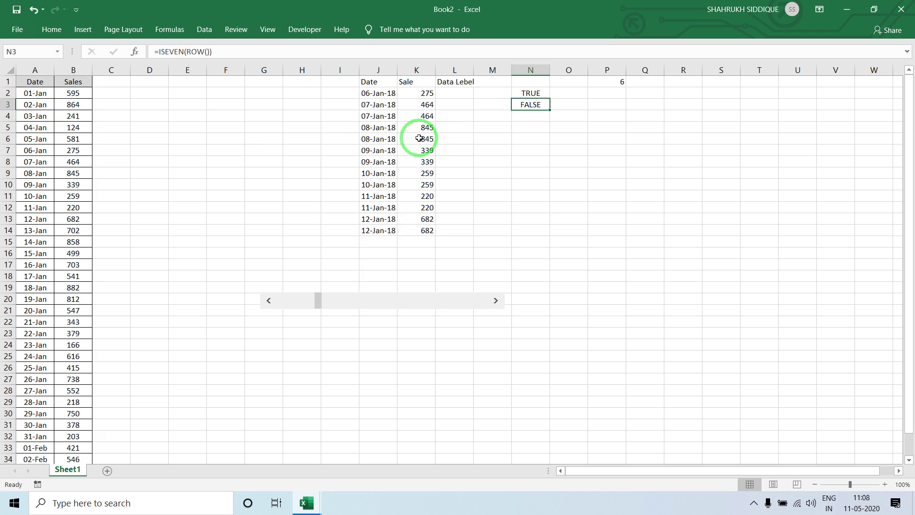
{"action": "key", "text": "Down"}
{"action": "key", "text": "ctrl+d"}
{"action": "key", "text": "Down"}
{"action": "key", "text": "ctrl+d"}
{"action": "key", "text": "Up"}
{"action": "key", "text": "Up"}
{"action": "key", "text": "Up"}
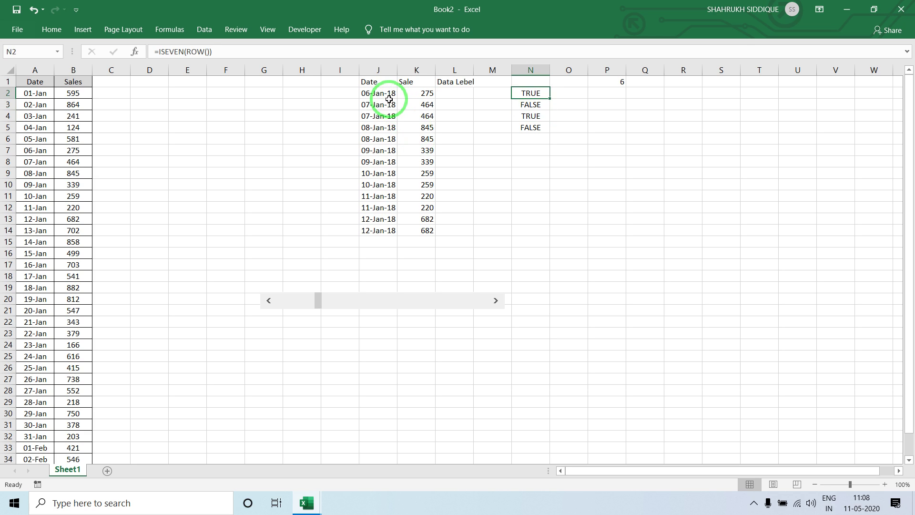
{"action": "left_click", "coordinate": [407, 97]}
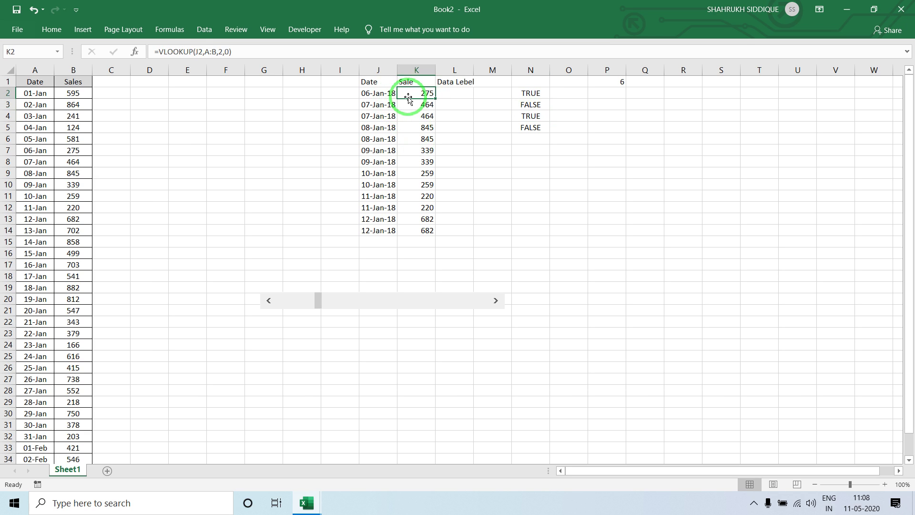
{"action": "left_click", "coordinate": [412, 109]}
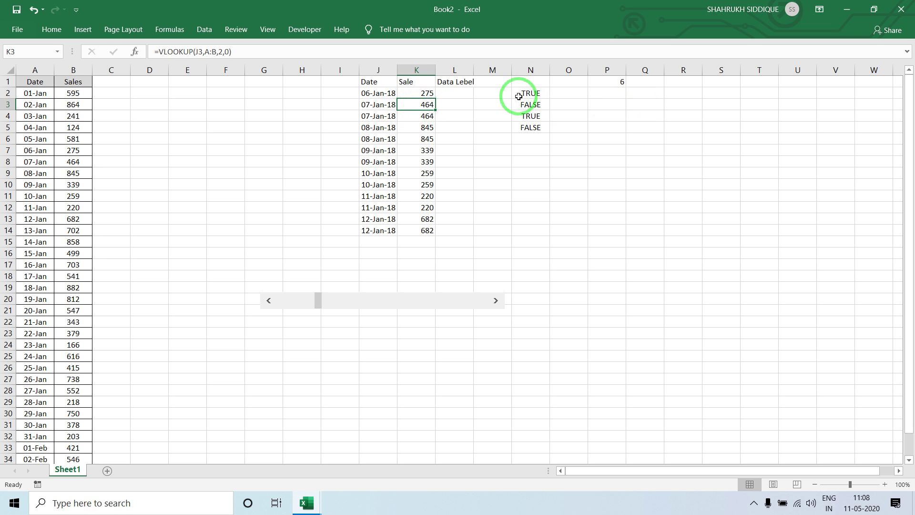
{"action": "left_click", "coordinate": [426, 93]}
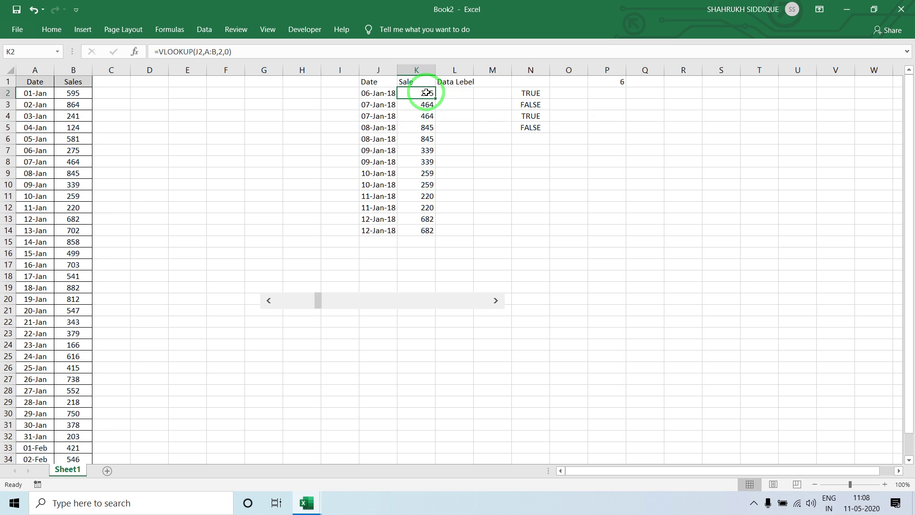
{"action": "left_click_drag", "start_coordinate": [514, 91], "coordinate": [529, 127]}
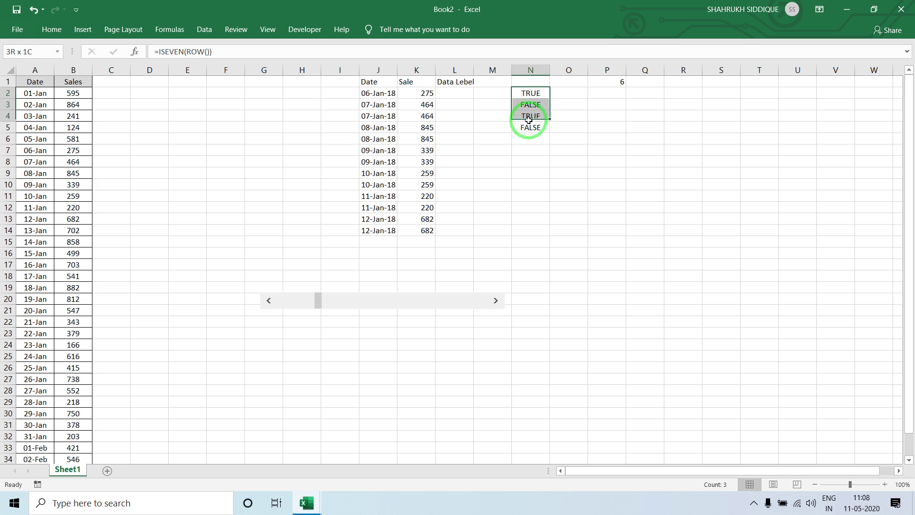
- Clear the N2:N5 test checks and begin L2's formula as =IF(ISEVEN(
{"action": "key", "text": "Delete"}
{"action": "left_click", "coordinate": [438, 93]}
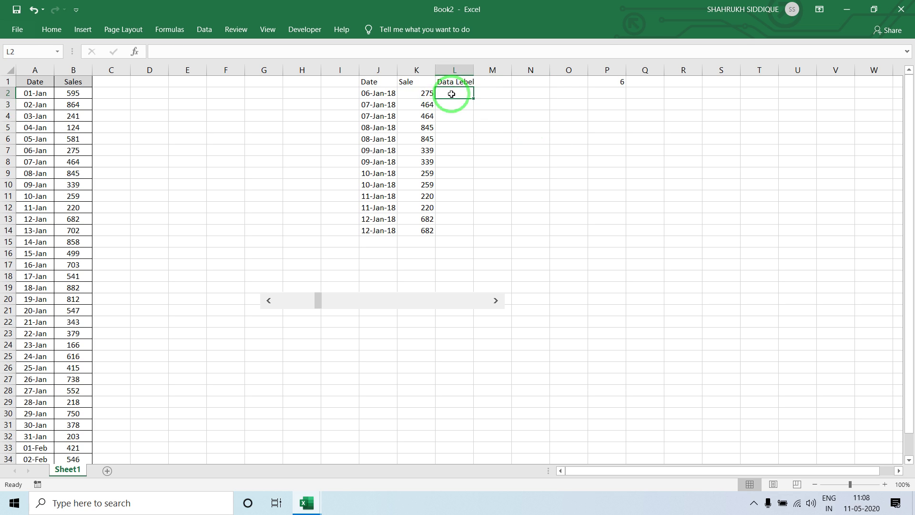
{"action": "type", "text": "=if"}
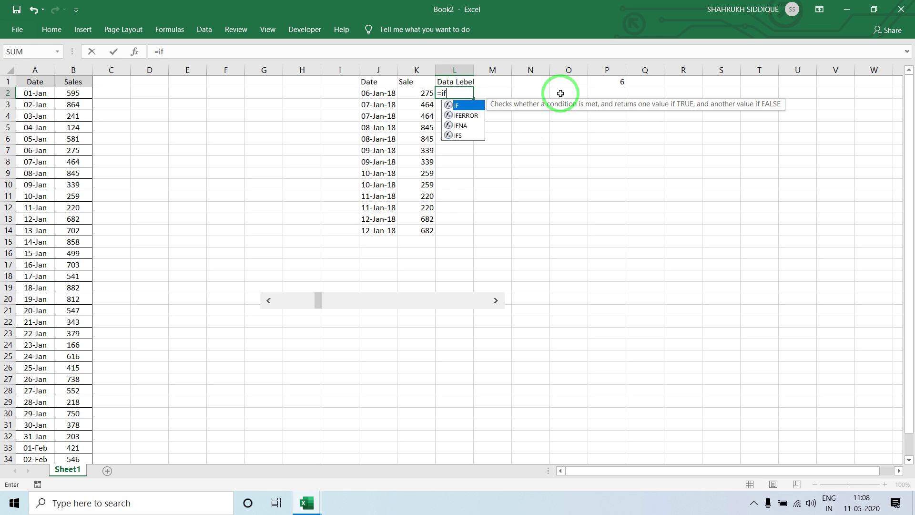
{"action": "key", "text": "Tab"}
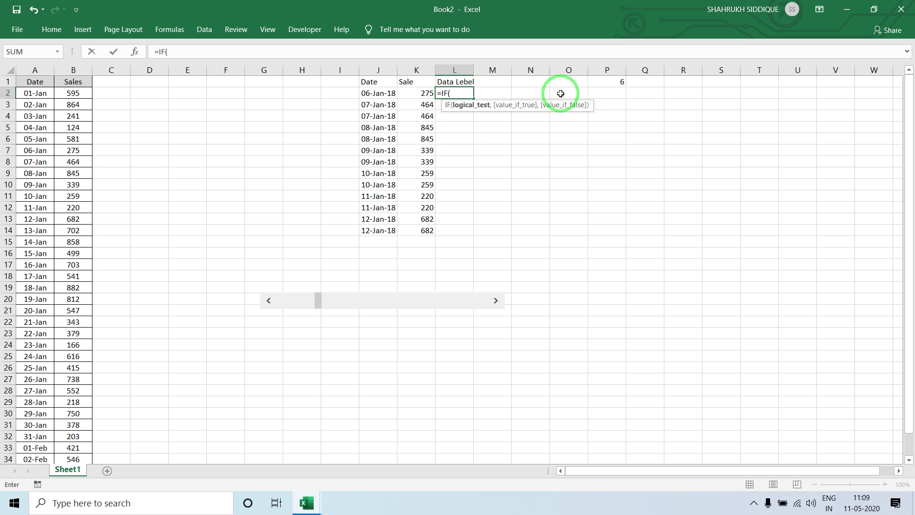
{"action": "type", "text": "is"}
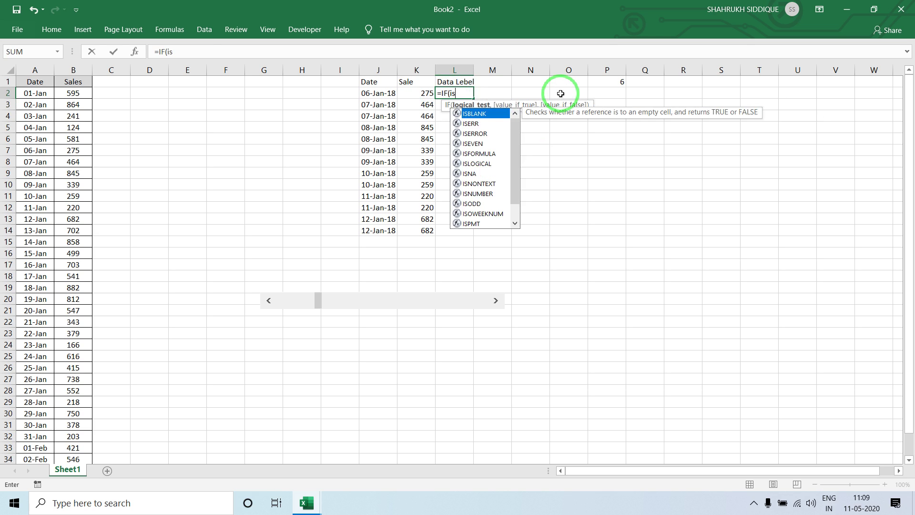
{"action": "type", "text": "e"}
{"action": "key", "text": "BackSpace"}
{"action": "type", "text": "e"}
{"action": "key", "text": "Down"}
{"action": "key", "text": "Down"}
{"action": "key", "text": "Tab"}
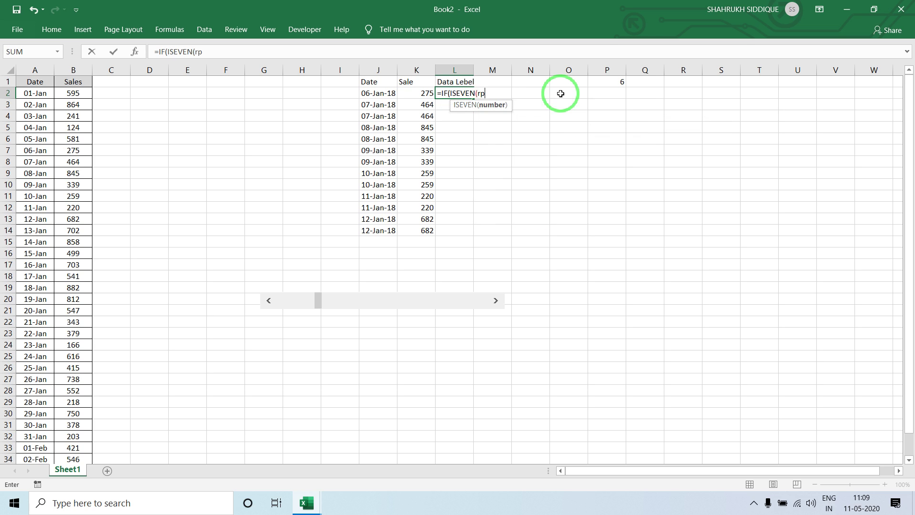
- Complete L2 as =IF(ISEVEN(ROW()),K2,L1), using K2 and L1 as the results, giving 275
{"action": "key", "text": "Return"}
{"action": "key", "text": "Return"}
{"action": "key", "text": "BackSpace"}
{"action": "type", "text": "ow"}
{"action": "key", "text": "Tab"}
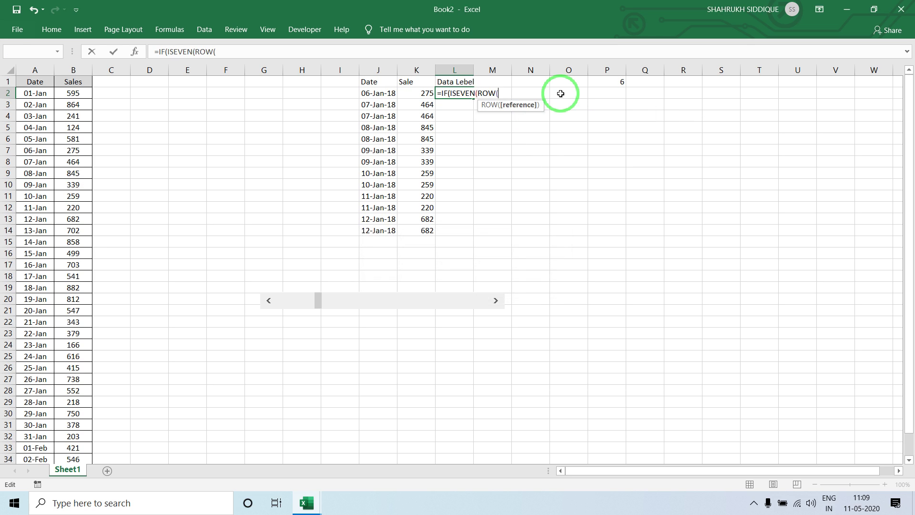
{"action": "type", "text": ")"}
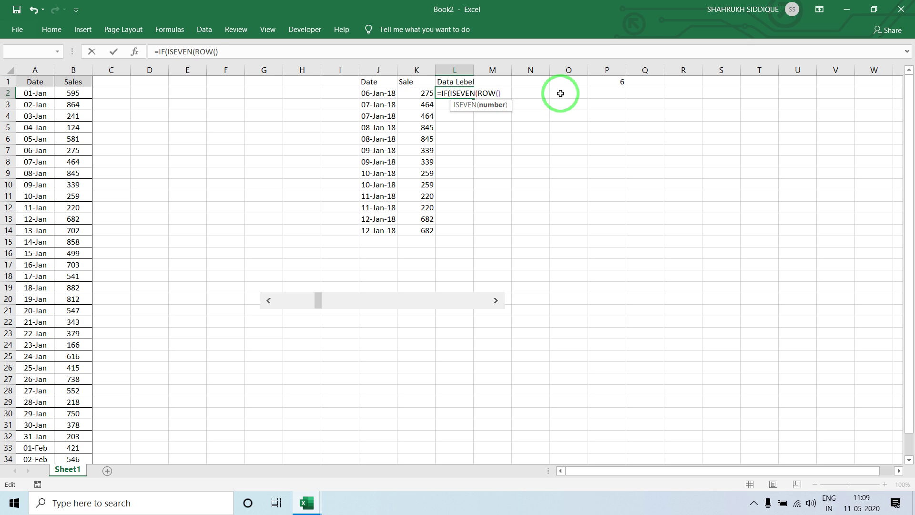
{"action": "type", "text": "),"}
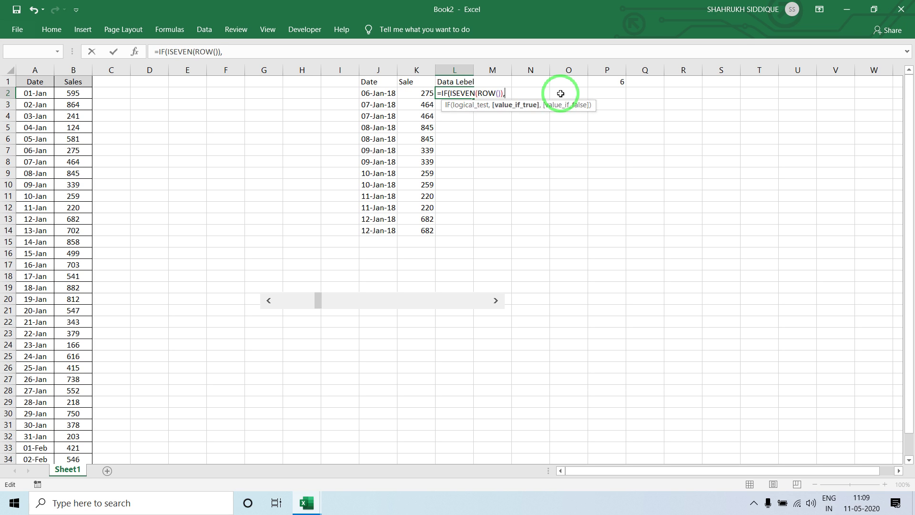
{"action": "key", "text": "BackSpace"}
{"action": "type", "text": "),"}
{"action": "left_click", "coordinate": [423, 93]}
{"action": "type", "text": ","}
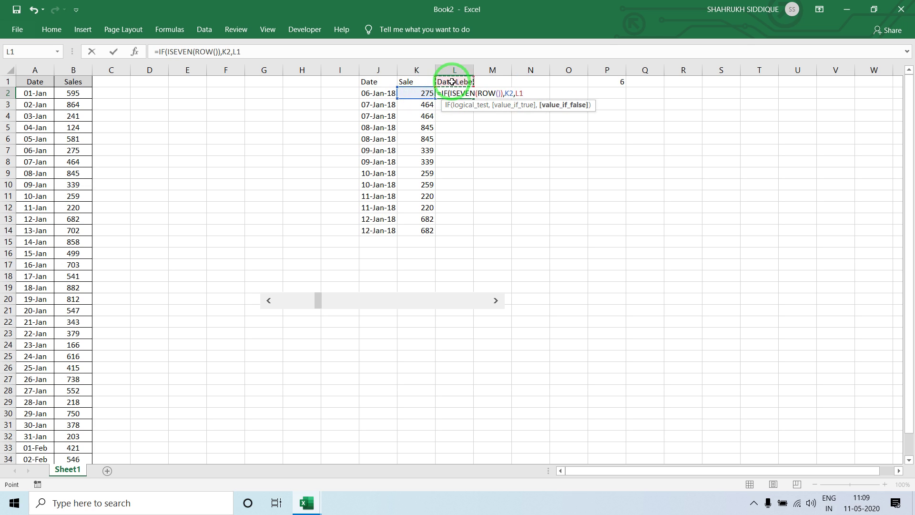
{"action": "key", "text": "Return"}
{"action": "key", "text": "Return"}
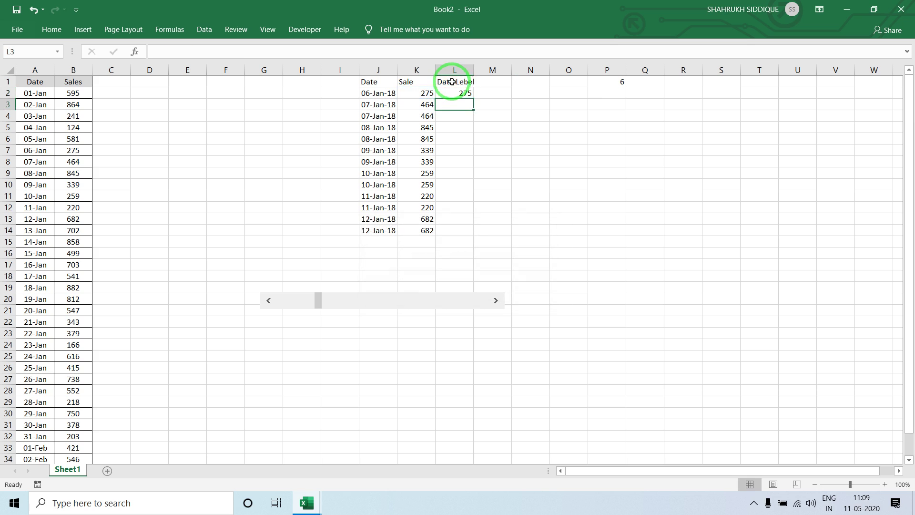
- Review the formulas in L2 and K2, leaving K2's VLOOKUP unchanged
{"action": "left_click", "coordinate": [461, 93]}
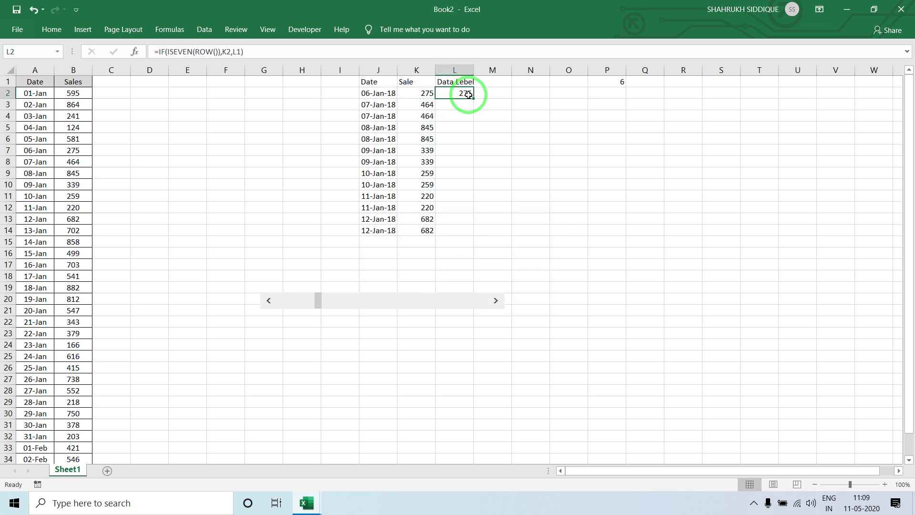
{"action": "double_click", "coordinate": [429, 93]}
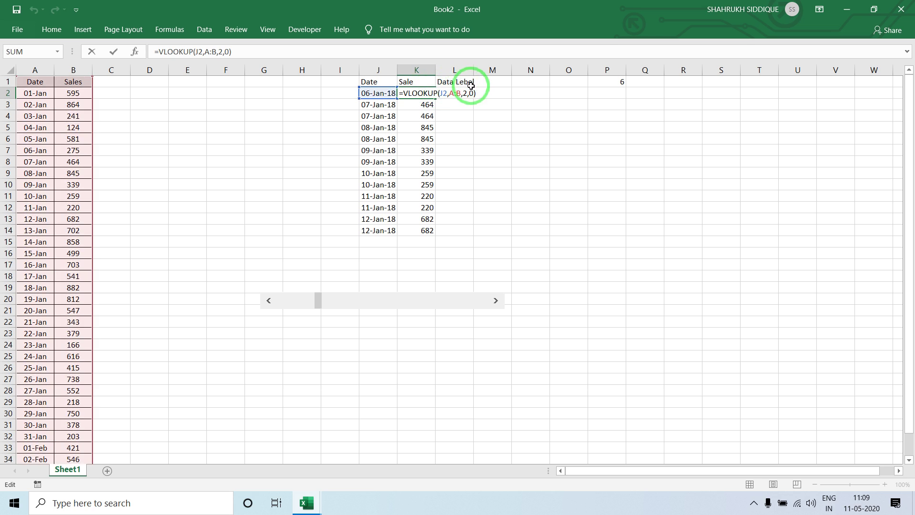
{"action": "left_click_drag", "start_coordinate": [231, 52], "coordinate": [162, 52]}
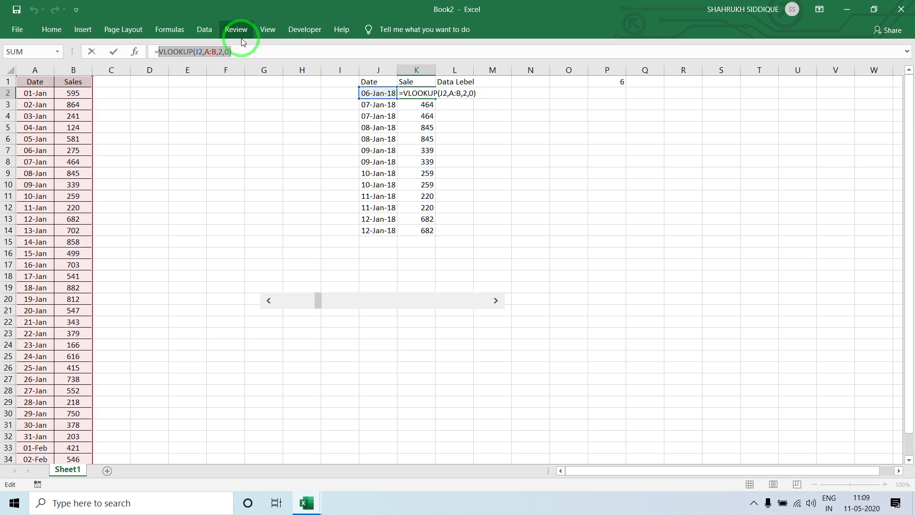
{"action": "key", "text": "Escape"}
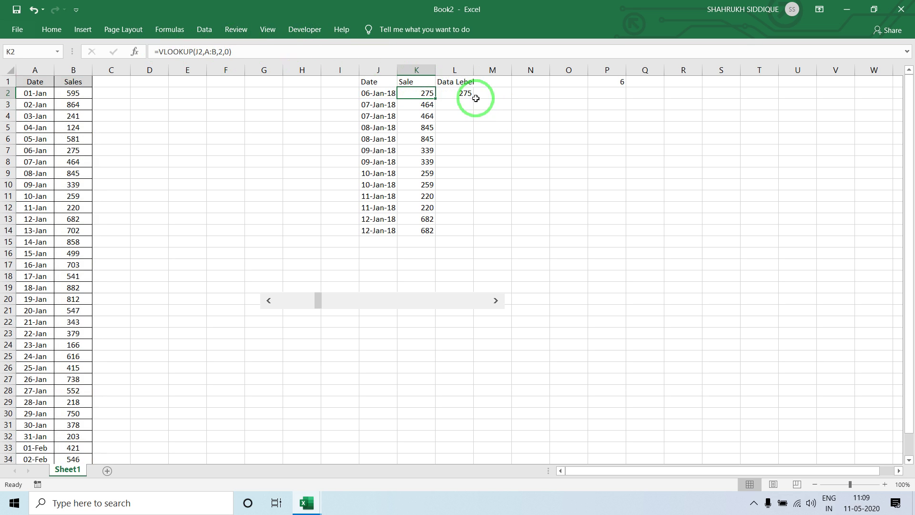
- Edit L2 to =IF(ISEVEN(ROW()),VLOOKUP(J2,A:B,2,0),L1), replacing K2 with the VLOOKUP
{"action": "double_click", "coordinate": [465, 93]}
{"action": "left_click", "coordinate": [513, 93]}
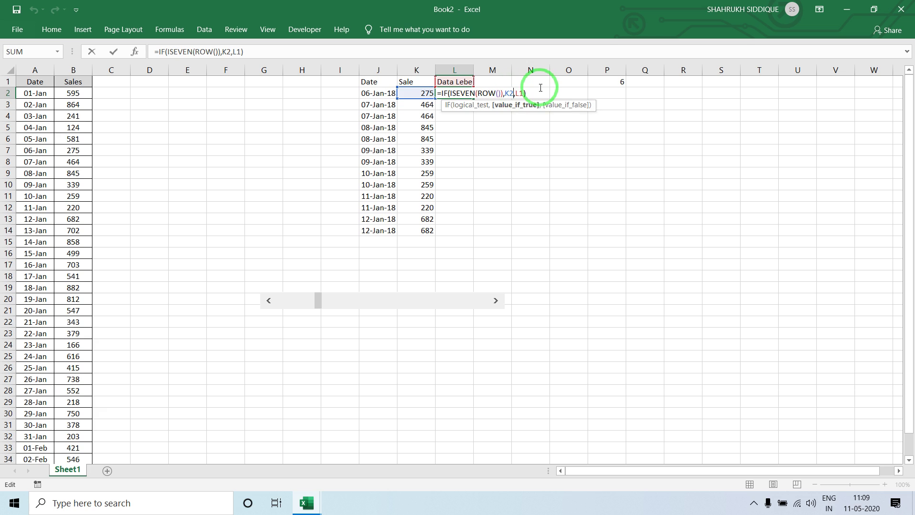
{"action": "key", "text": "BackSpace"}
{"action": "type", "text": "VLOOKUP(J2,A:B,2,0)"}
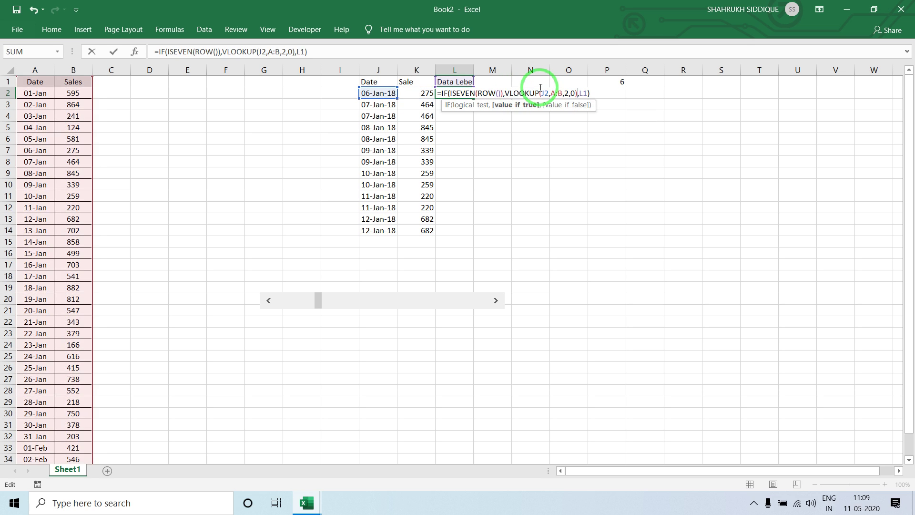
{"action": "key", "text": "Return"}
- Copy L2's formula into K2 and point its lookup value at J2 instead of I2
{"action": "key", "text": "Up"}
{"action": "key", "text": "ctrl+c"}
{"action": "key", "text": "Left"}
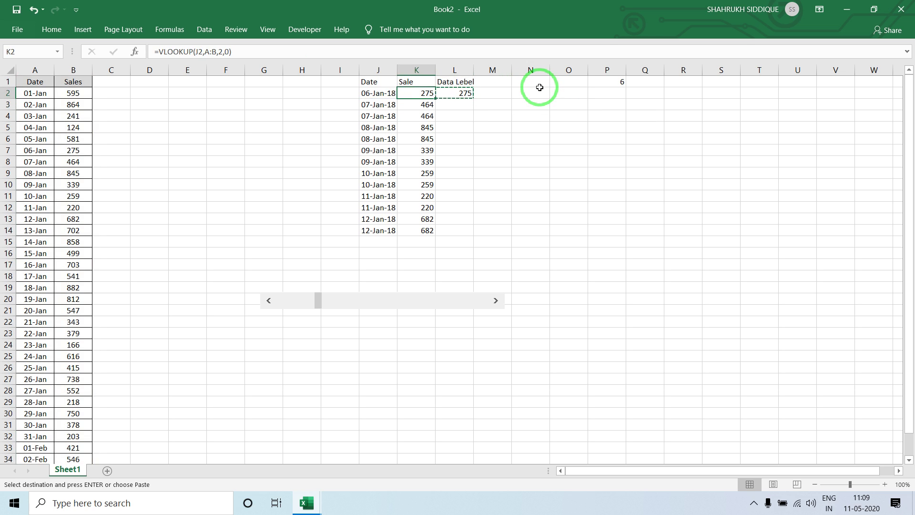
{"action": "key", "text": "ctrl+v"}
{"action": "key", "text": "F2"}
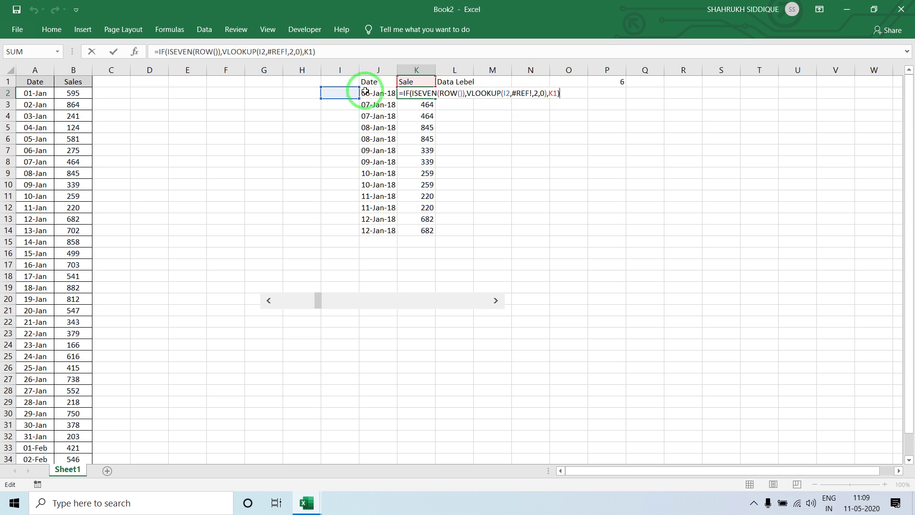
{"action": "left_click_drag", "start_coordinate": [355, 90], "coordinate": [370, 94]}
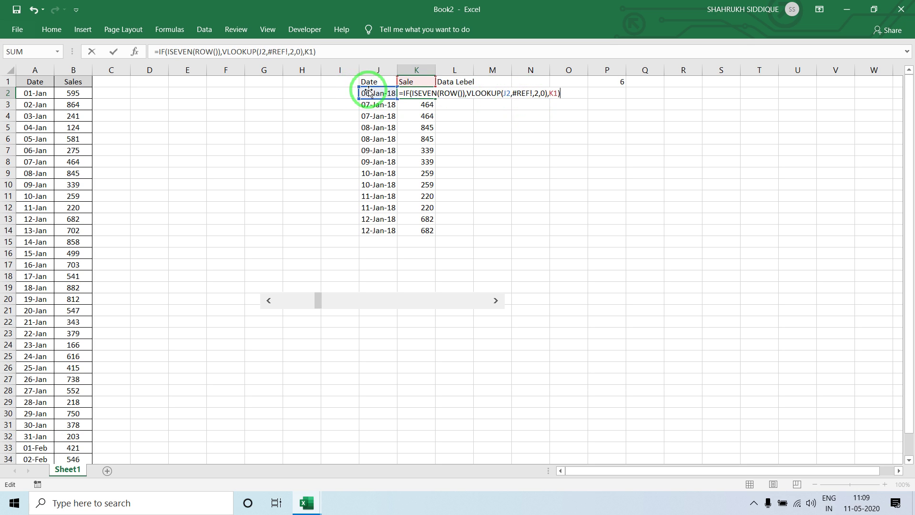
{"action": "key", "text": "Return"}
- Correct K2's lookup table range to columns A:B
{"action": "left_click", "coordinate": [410, 93]}
{"action": "double_click", "coordinate": [431, 93]}
{"action": "left_click", "coordinate": [544, 93]}
{"action": "left_click", "coordinate": [533, 93]}
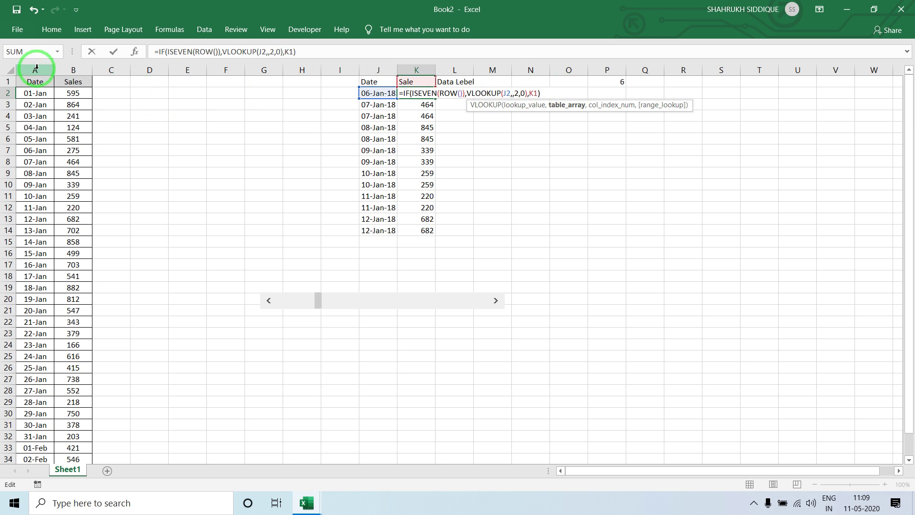
{"action": "left_click_drag", "start_coordinate": [35, 70], "coordinate": [74, 71]}
{"action": "key", "text": "Return"}
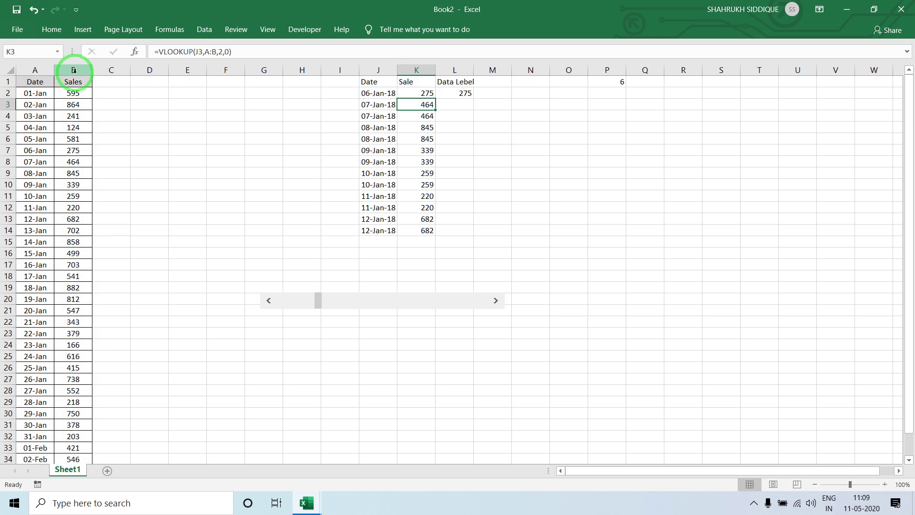
- Fill K2's formula down to K14 for paired sales 275, 275, 464, 464, then clear L2
{"action": "double_click", "coordinate": [429, 93]}
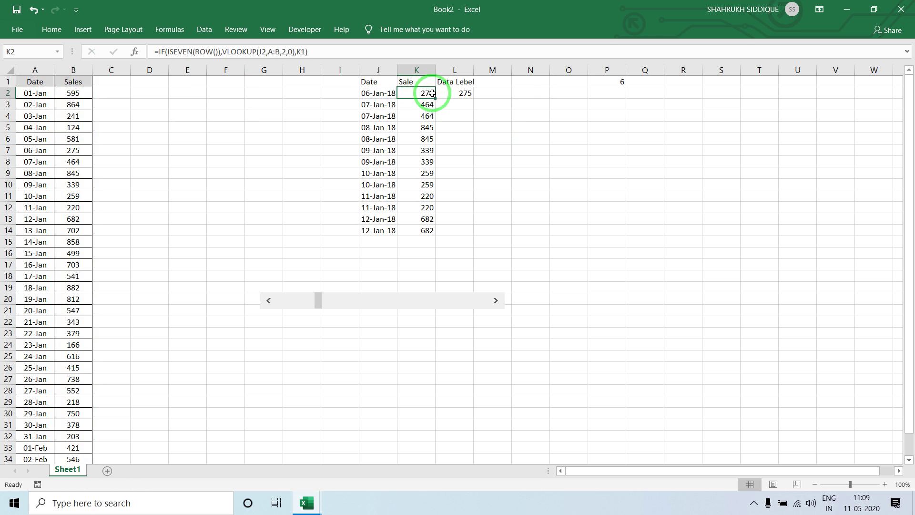
{"action": "key", "text": "Escape"}
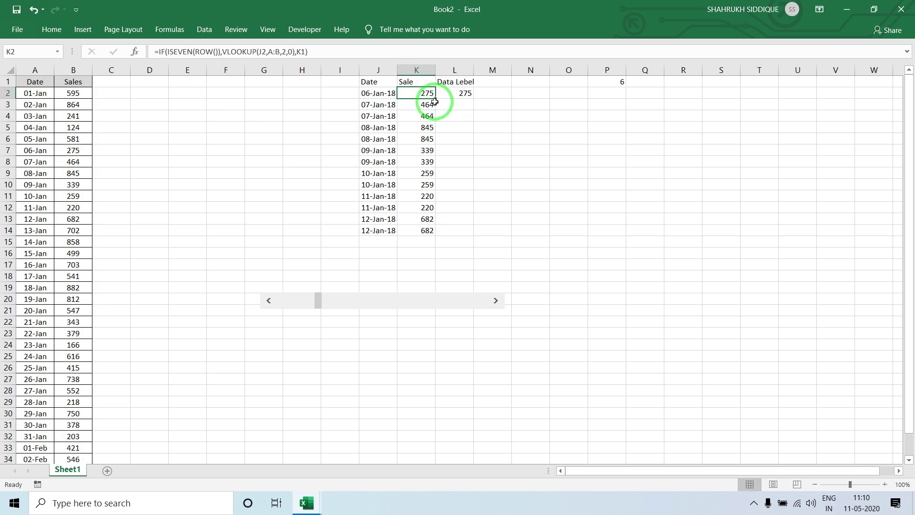
{"action": "double_click", "coordinate": [435, 97]}
{"action": "left_click", "coordinate": [460, 93]}
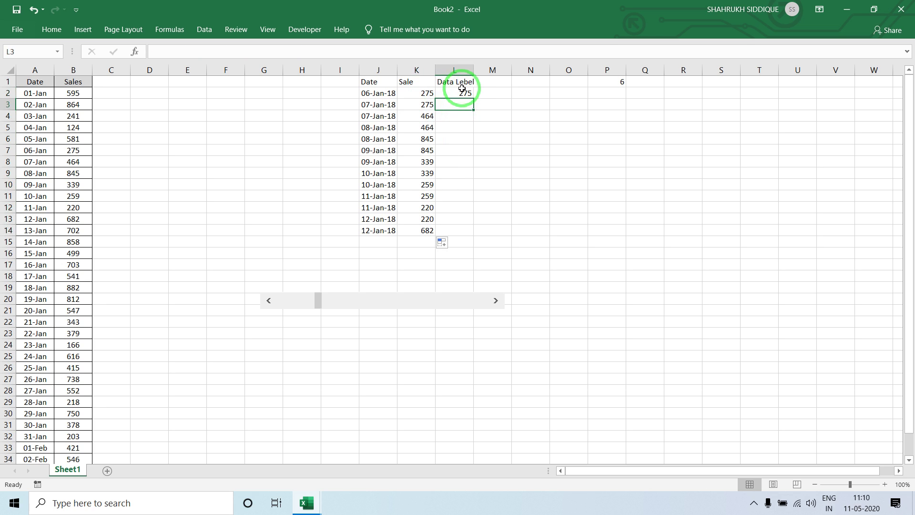
{"action": "key", "text": "Delete"}
- Inspect the date and sale formulas in J2:K11 to verify the paired rows
{"action": "left_click", "coordinate": [384, 94]}
{"action": "left_click", "coordinate": [395, 107]}
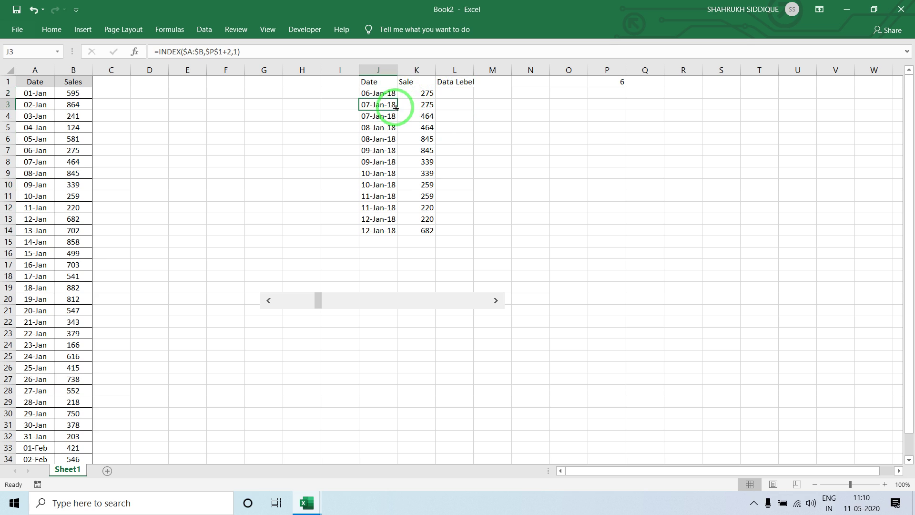
{"action": "left_click", "coordinate": [409, 107]}
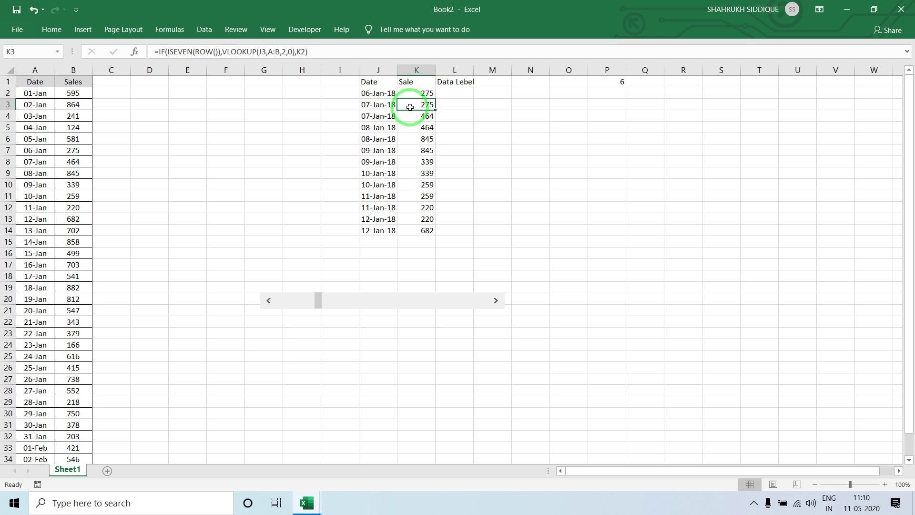
{"action": "left_click", "coordinate": [391, 117]}
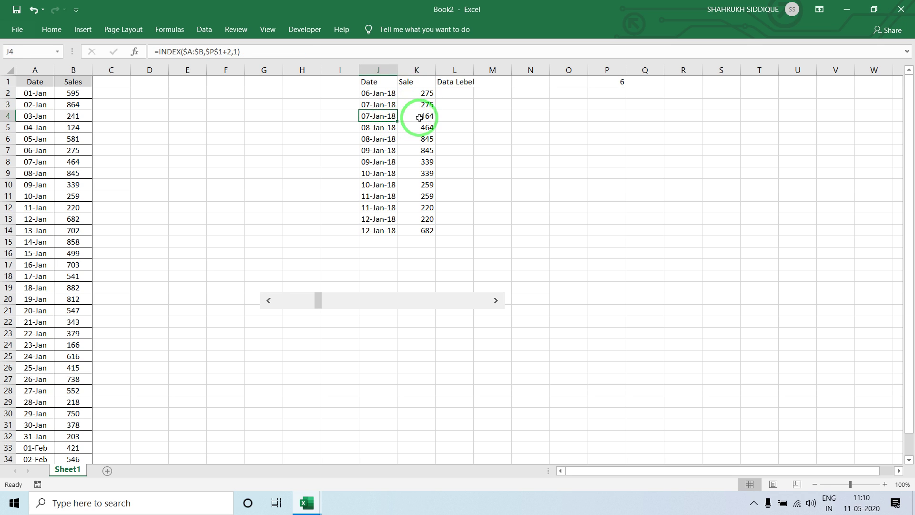
{"action": "left_click", "coordinate": [377, 128]}
{"action": "left_click", "coordinate": [425, 130]}
{"action": "left_click", "coordinate": [430, 114]}
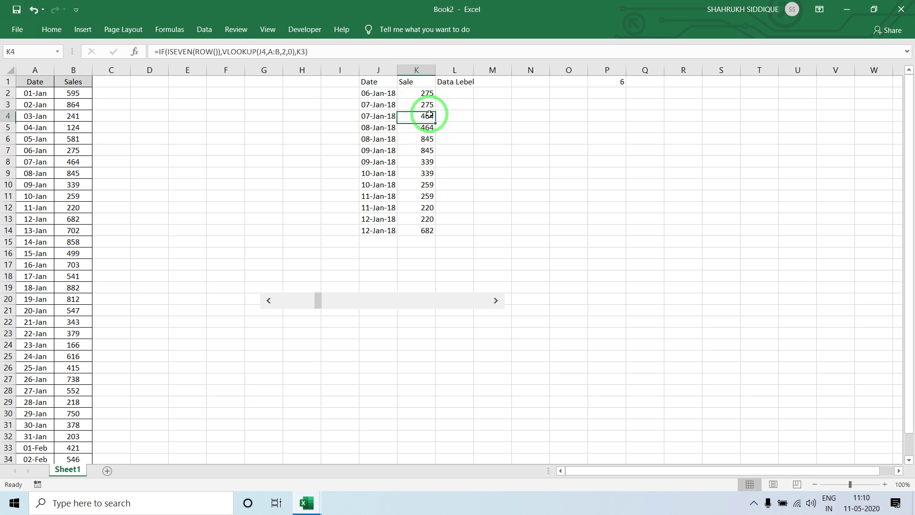
{"action": "left_click", "coordinate": [391, 150]}
{"action": "left_click", "coordinate": [424, 151]}
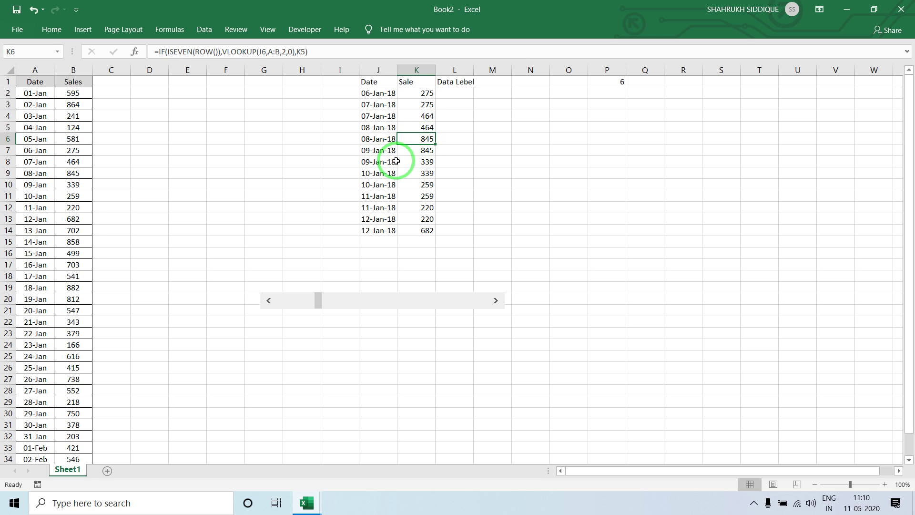
{"action": "left_click_drag", "start_coordinate": [386, 162], "coordinate": [415, 162]}
{"action": "left_click", "coordinate": [416, 163]}
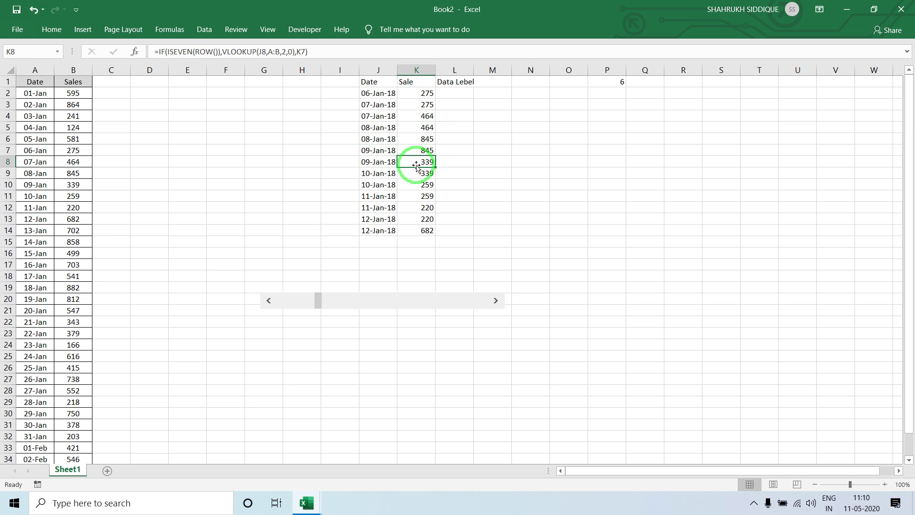
{"action": "left_click", "coordinate": [390, 175]}
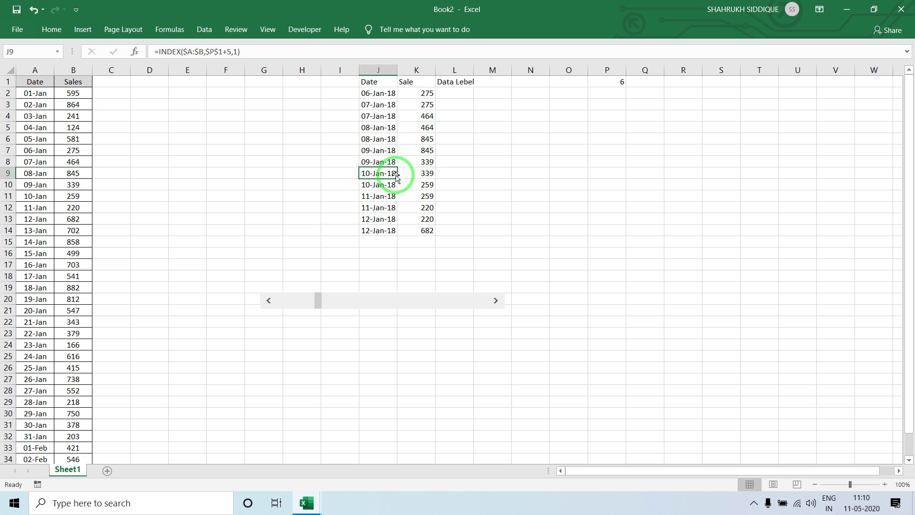
{"action": "left_click", "coordinate": [385, 187]}
{"action": "left_click", "coordinate": [384, 197]}
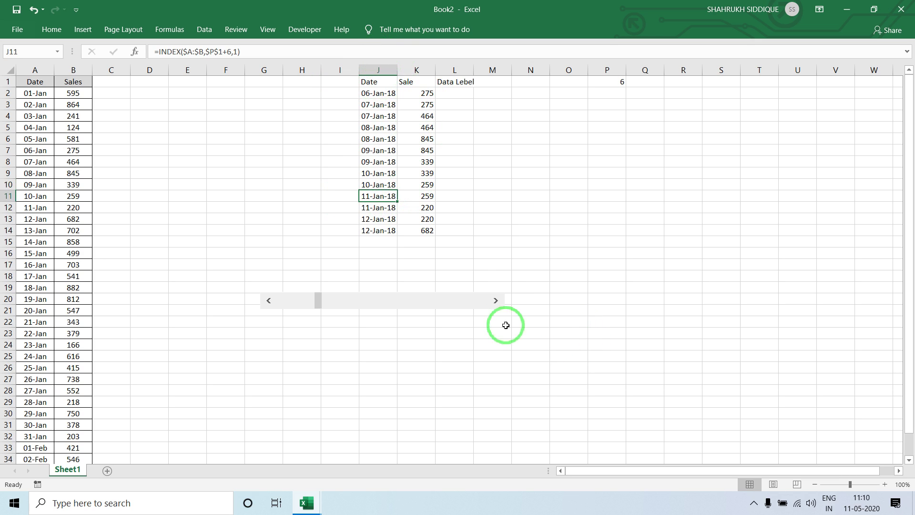
- Step the scroll bar forward so P1 reads 7 and the table starts at 07-Jan-18 with 464
{"action": "left_click", "coordinate": [496, 300]}
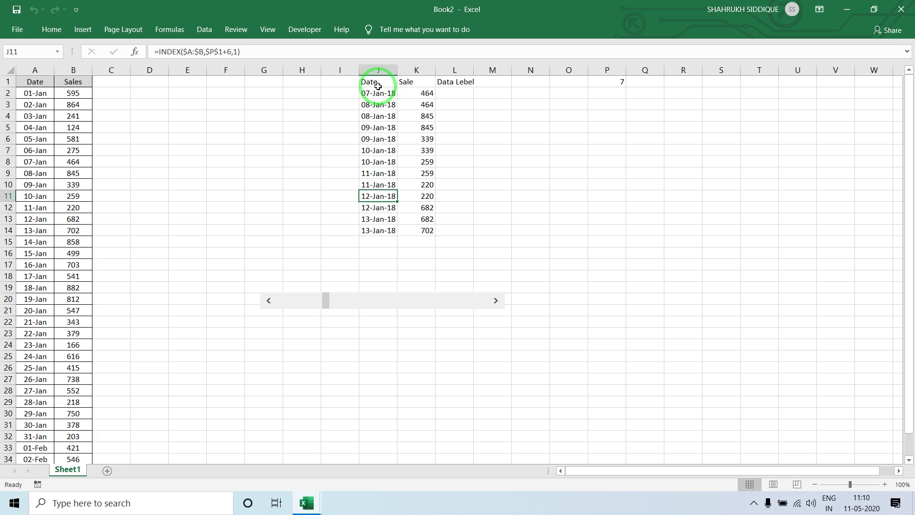
{"action": "left_click_drag", "start_coordinate": [379, 105], "coordinate": [418, 109]}
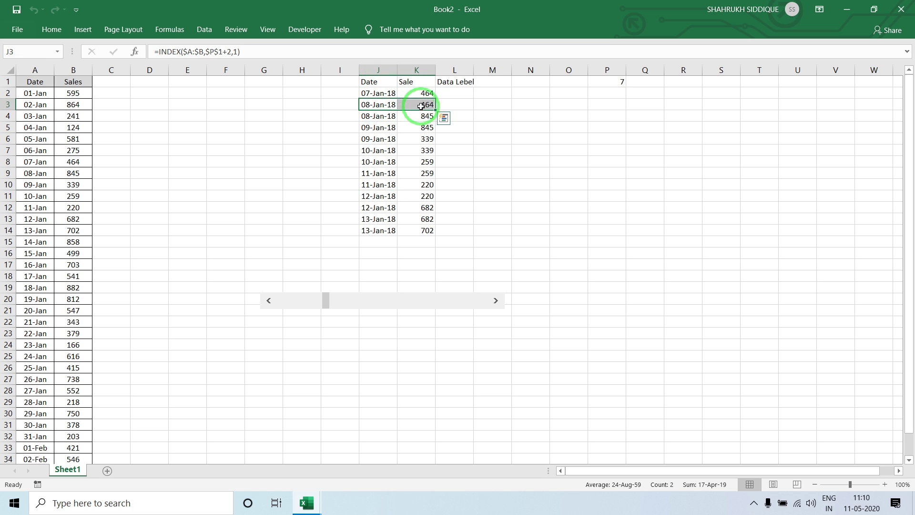
{"action": "left_click", "coordinate": [423, 91]}
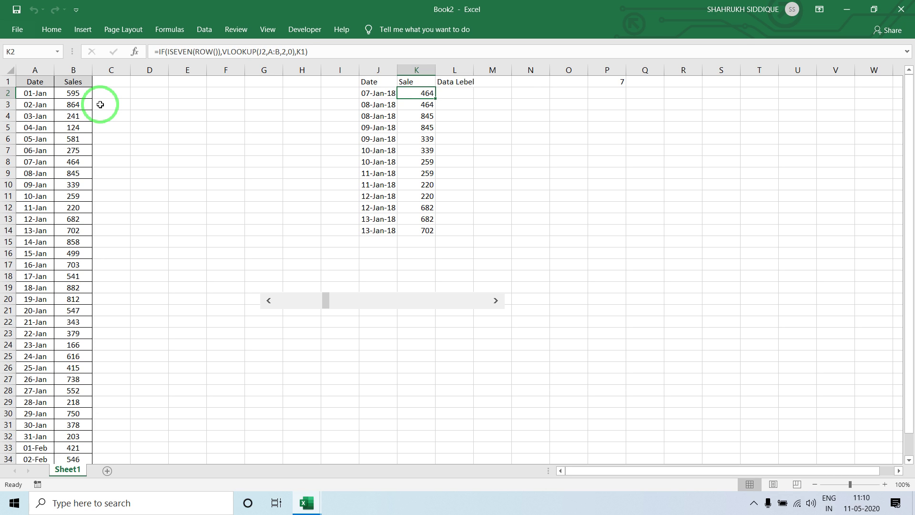
- Set L2 to =IF(ISEVEN(ROW()),VLOOKUP(J2,A:B,2,0)," ") based on K2's formula
{"action": "key", "text": "F2"}
{"action": "key", "text": "shift+Home"}
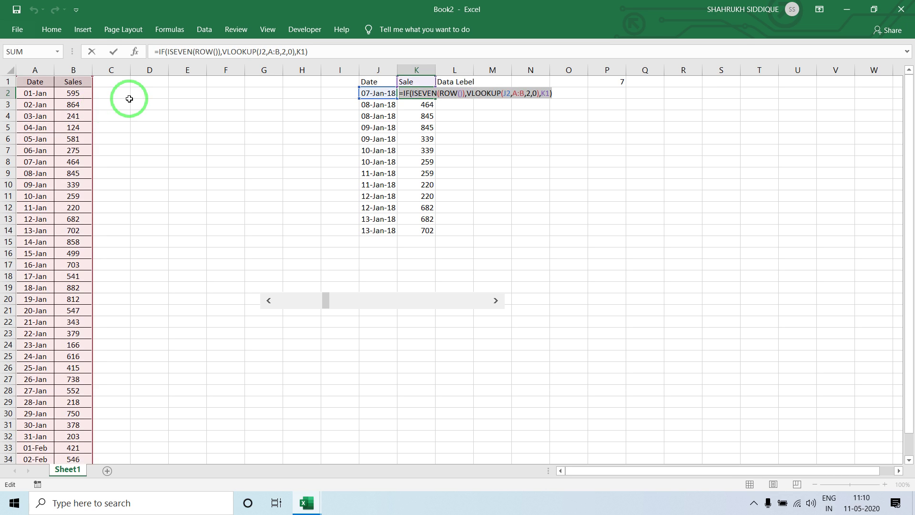
{"action": "key", "text": "F9"}
{"action": "key", "text": "Tab"}
{"action": "key", "text": "ctrl+v"}
{"action": "key", "text": "F2"}
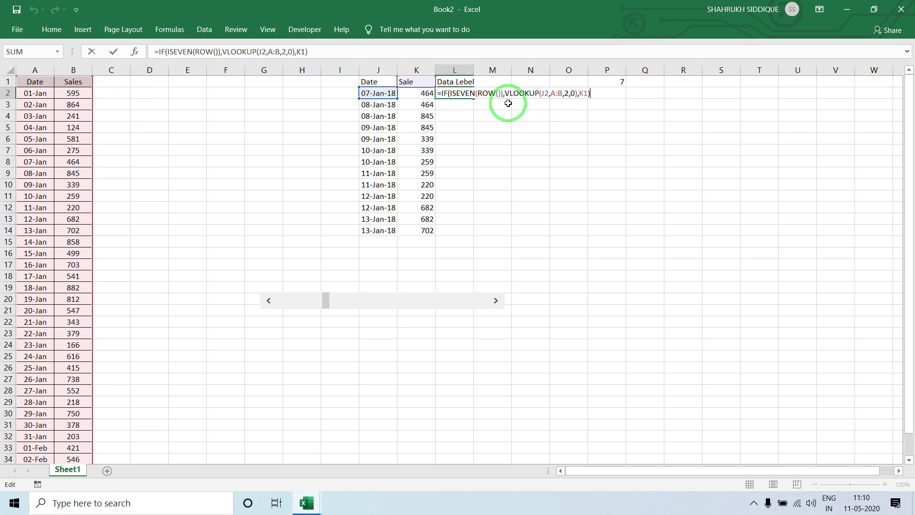
{"action": "key", "text": "BackSpace"}
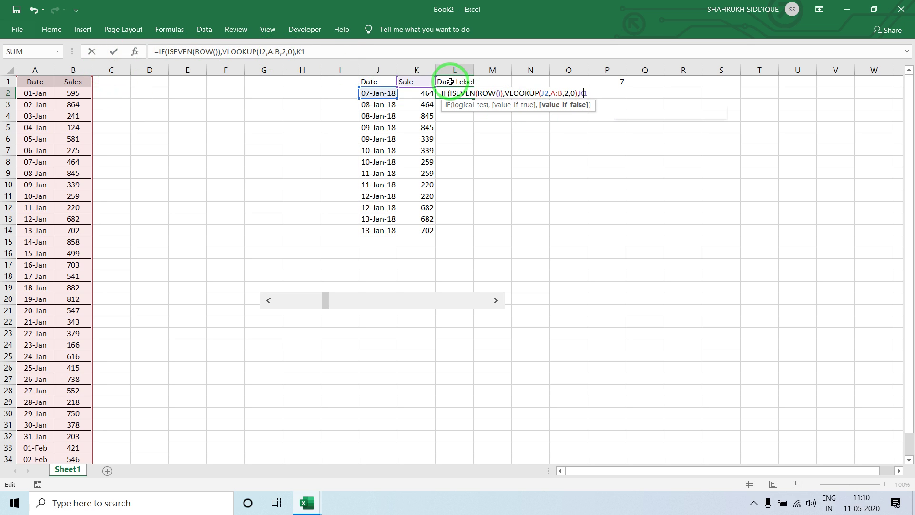
{"action": "type", "text": "\""}
{"action": "key", "text": "Return"}
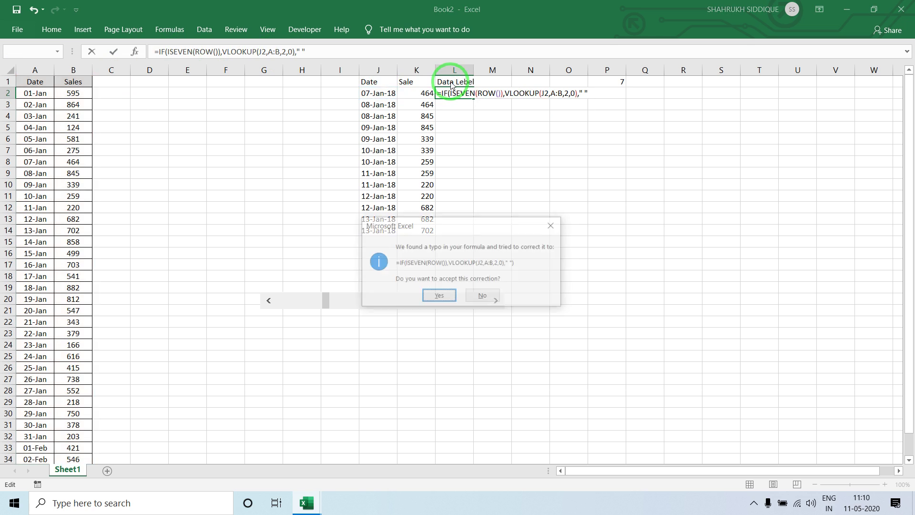
{"action": "key", "text": "Return"}
- Fill the L2 formula down through L14 with Ctrl+D, showing sales on alternate rows
{"action": "key", "text": "Right"}
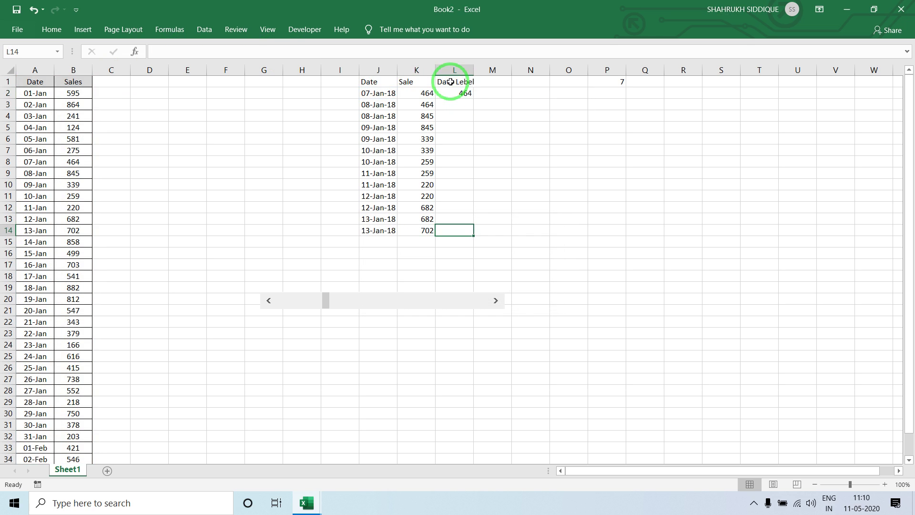
{"action": "key", "text": "ctrl+shift+Up"}
{"action": "key", "text": "ctrl+d"}
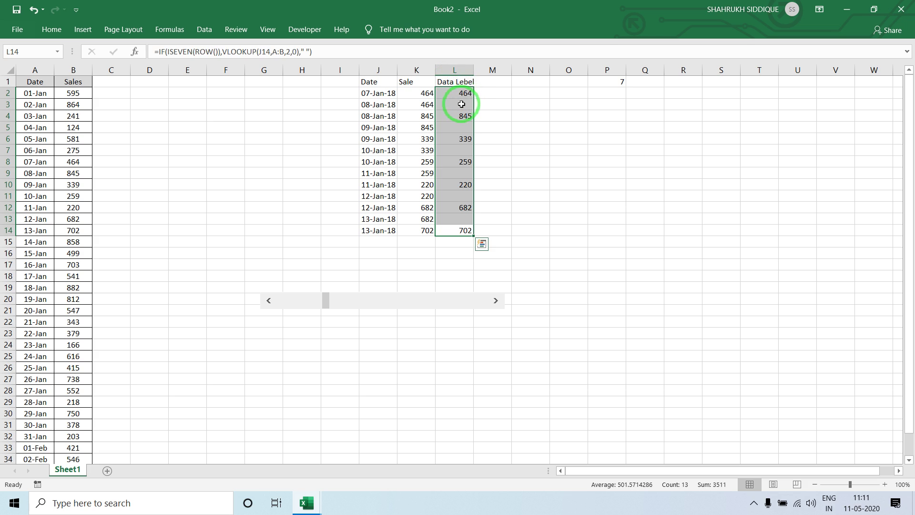
{"action": "left_click", "coordinate": [461, 104]}
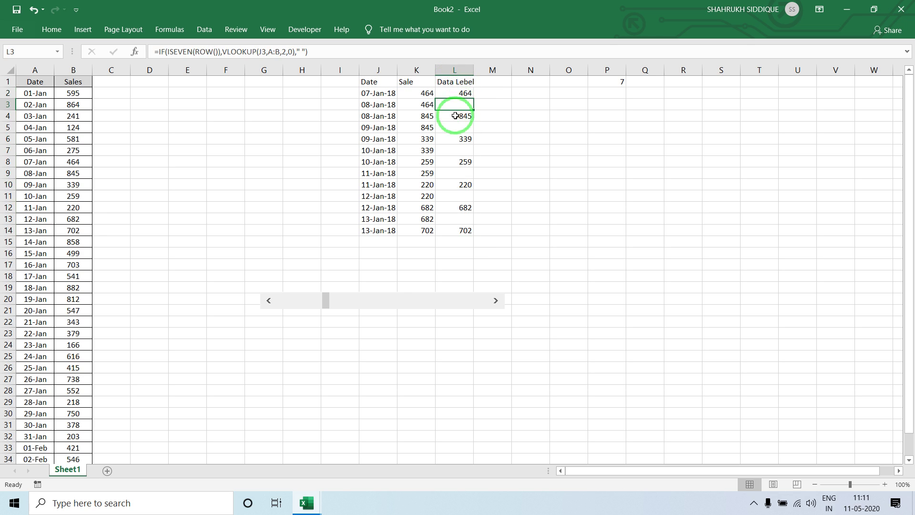
- Move the scroll bar control up to the top of the sheet beside P1
{"action": "right_click", "coordinate": [362, 296]}
{"action": "key", "text": "Escape"}
{"action": "left_click_drag", "start_coordinate": [362, 296], "coordinate": [442, 273]}
{"action": "left_click_drag", "start_coordinate": [486, 244], "coordinate": [754, 66]}
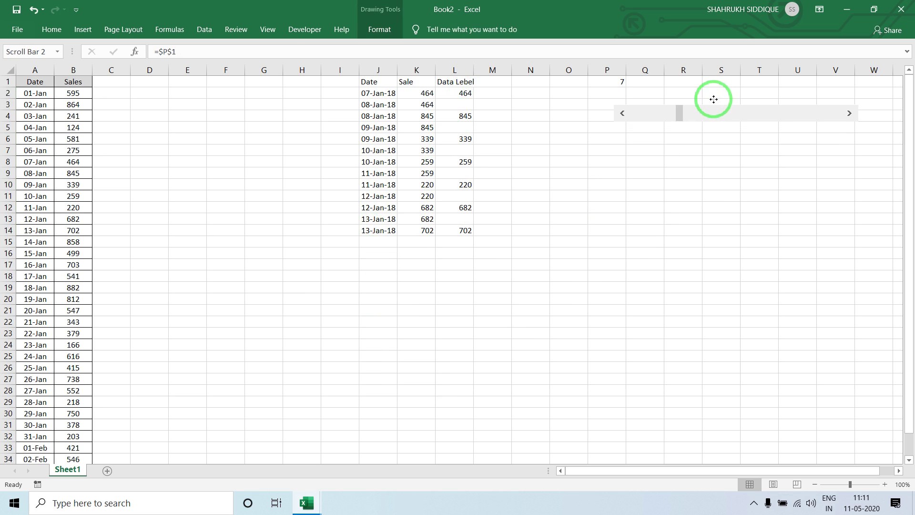
- Select the Date and Sale data J1:K14 and bring up the line chart types
{"action": "left_click_drag", "start_coordinate": [377, 84], "coordinate": [402, 229]}
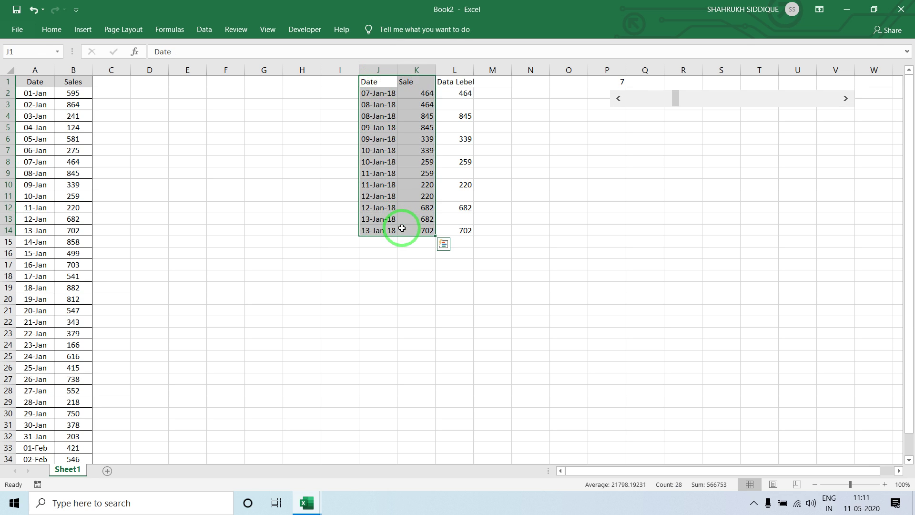
{"action": "left_click", "coordinate": [87, 30]}
{"action": "left_click", "coordinate": [427, 59]}
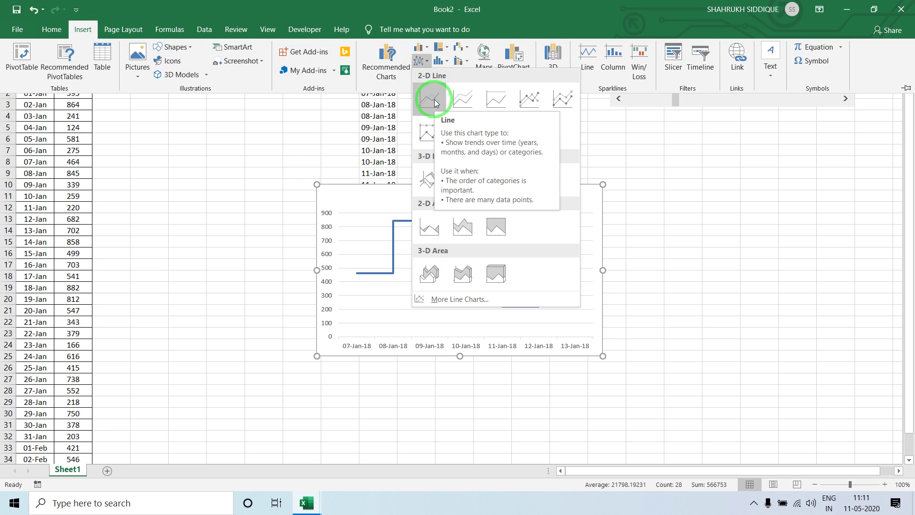
- Insert a line chart of J1:K14 and move it below the data table
{"action": "left_click", "coordinate": [434, 100]}
{"action": "left_click_drag", "start_coordinate": [363, 184], "coordinate": [290, 222]}
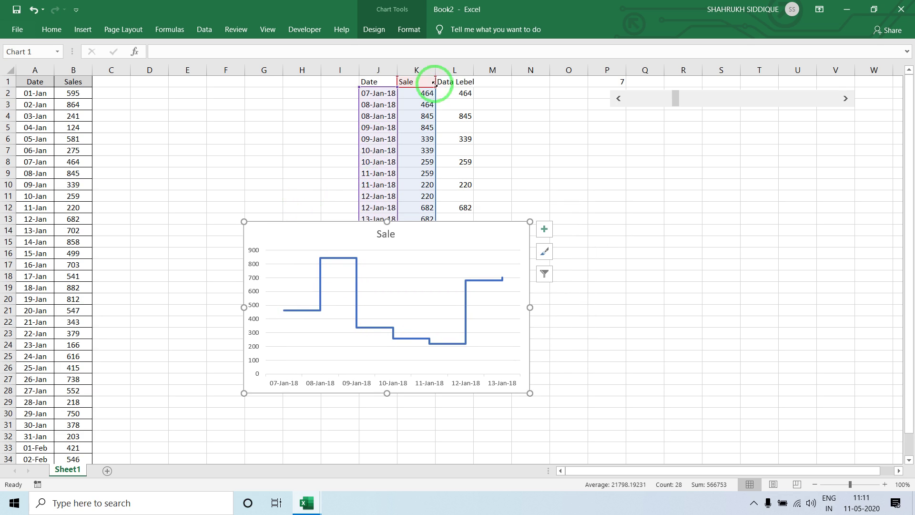
{"action": "left_click", "coordinate": [419, 36]}
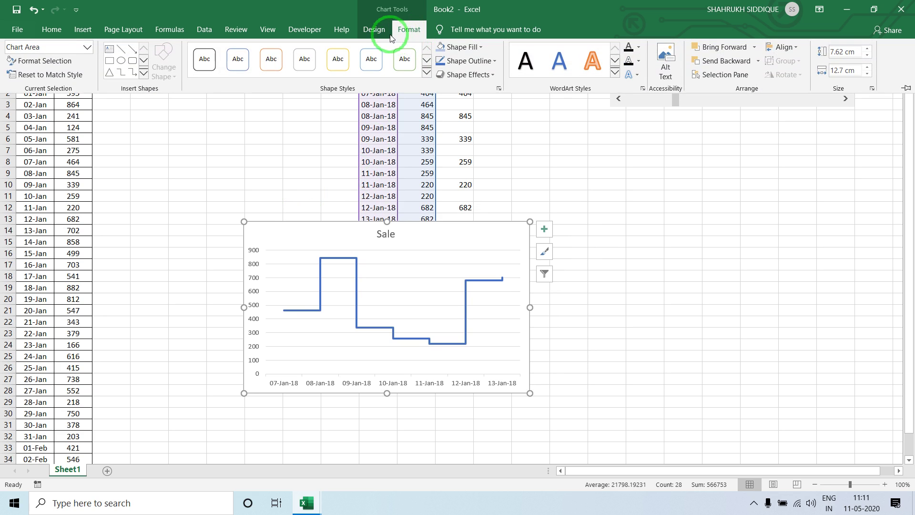
{"action": "left_click", "coordinate": [377, 29]}
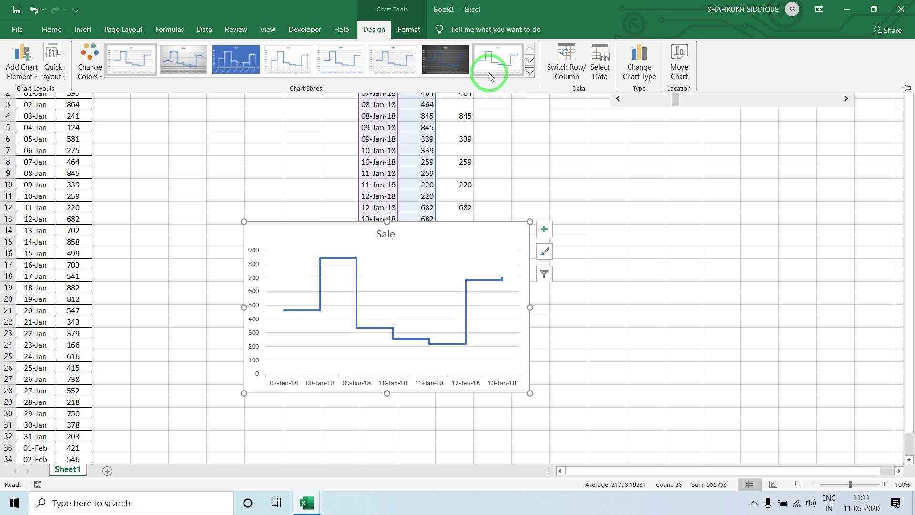
- Apply the black shape style to the chart's background
{"action": "left_click", "coordinate": [530, 73]}
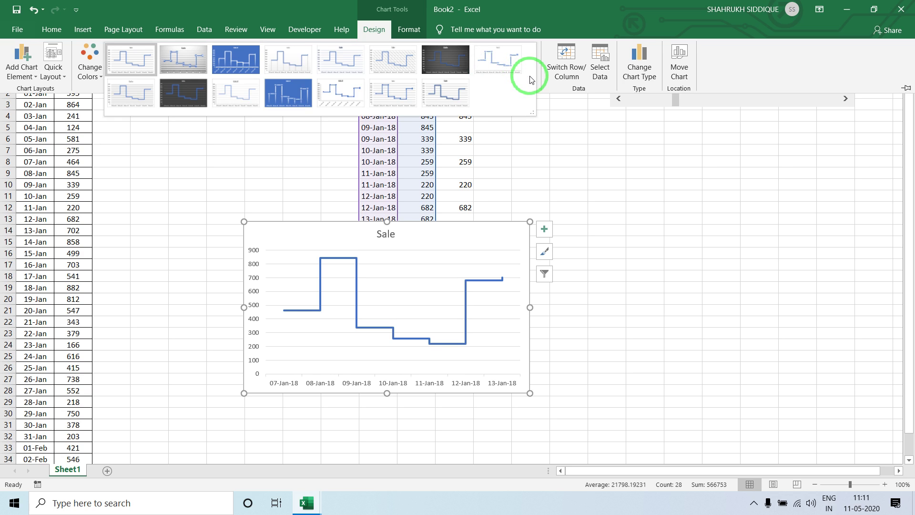
{"action": "left_click", "coordinate": [408, 29]}
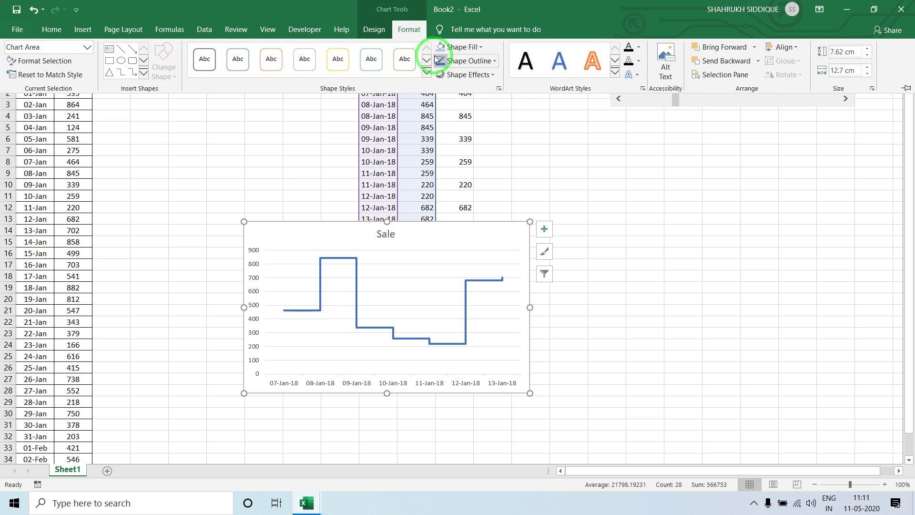
{"action": "left_click", "coordinate": [426, 71]}
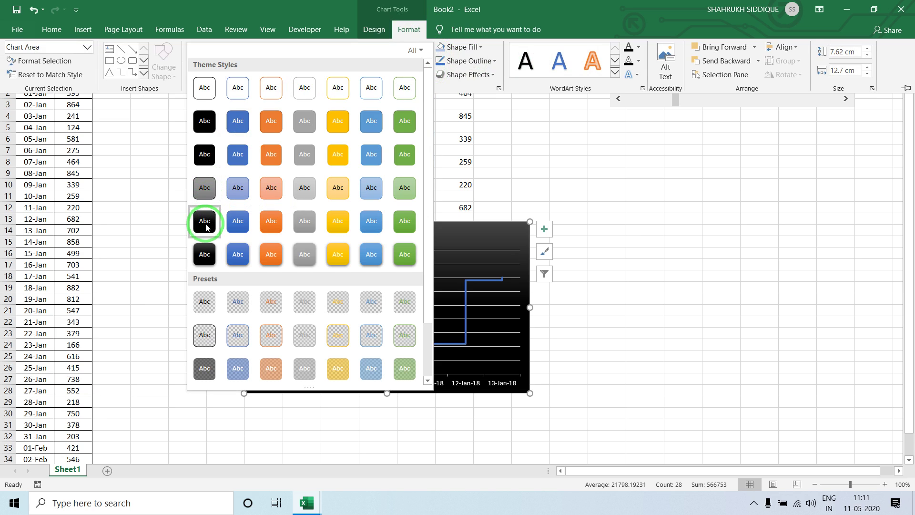
{"action": "left_click", "coordinate": [204, 221]}
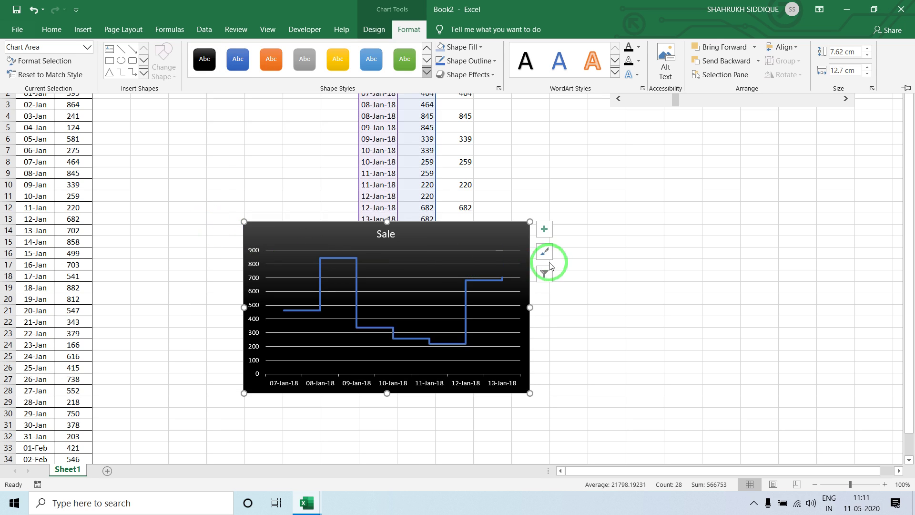
- Remove the Sale chart title and the horizontal gridlines
{"action": "left_click", "coordinate": [544, 229]}
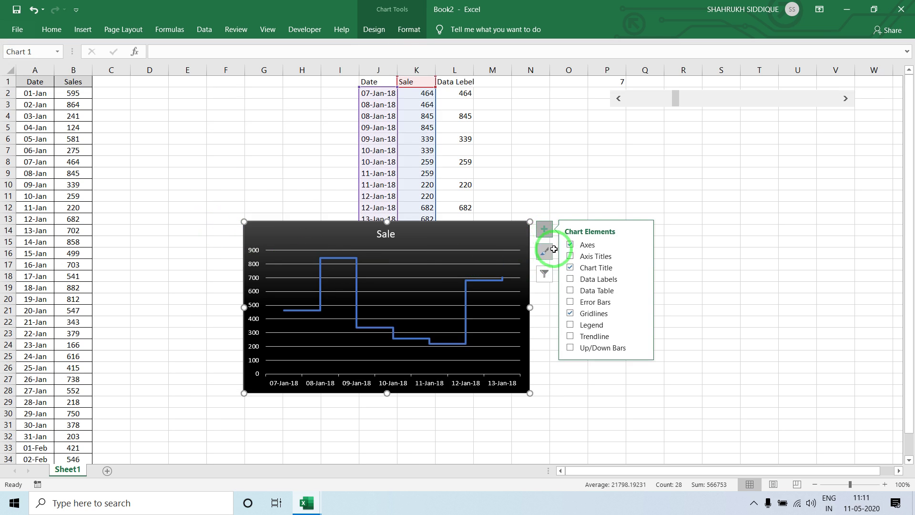
{"action": "left_click", "coordinate": [570, 267]}
{"action": "left_click", "coordinate": [569, 312]}
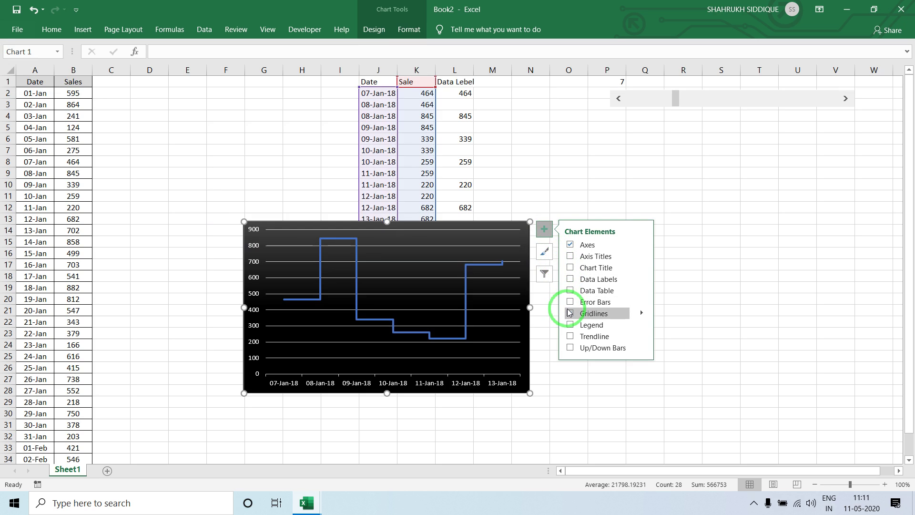
{"action": "left_click", "coordinate": [578, 378]}
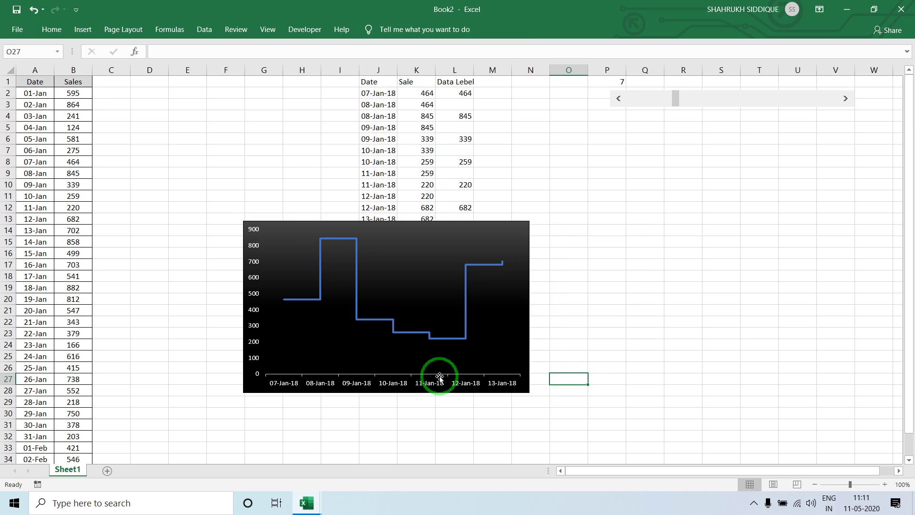
- Set the horizontal axis line to No line
{"action": "left_click", "coordinate": [312, 385]}
{"action": "right_click", "coordinate": [312, 381]}
{"action": "left_click", "coordinate": [336, 376]}
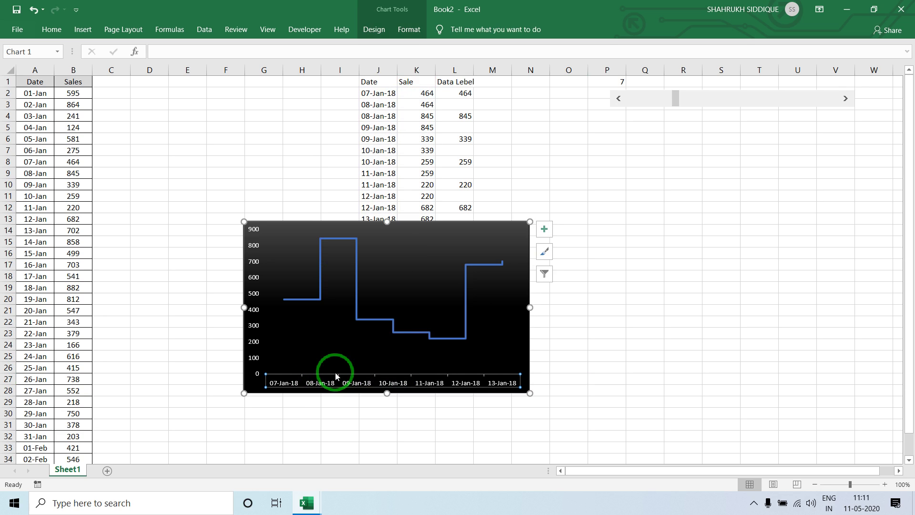
{"action": "left_click", "coordinate": [763, 118]}
{"action": "left_click", "coordinate": [773, 158]}
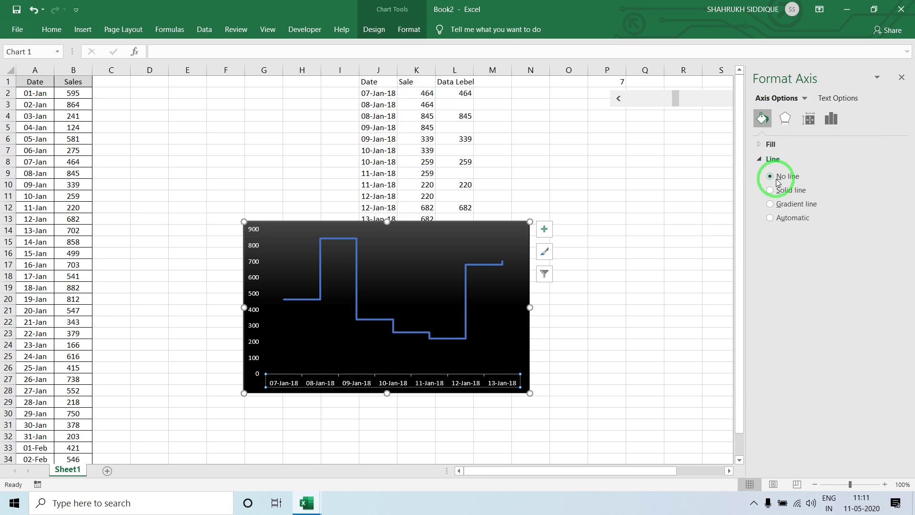
{"action": "left_click", "coordinate": [617, 229]}
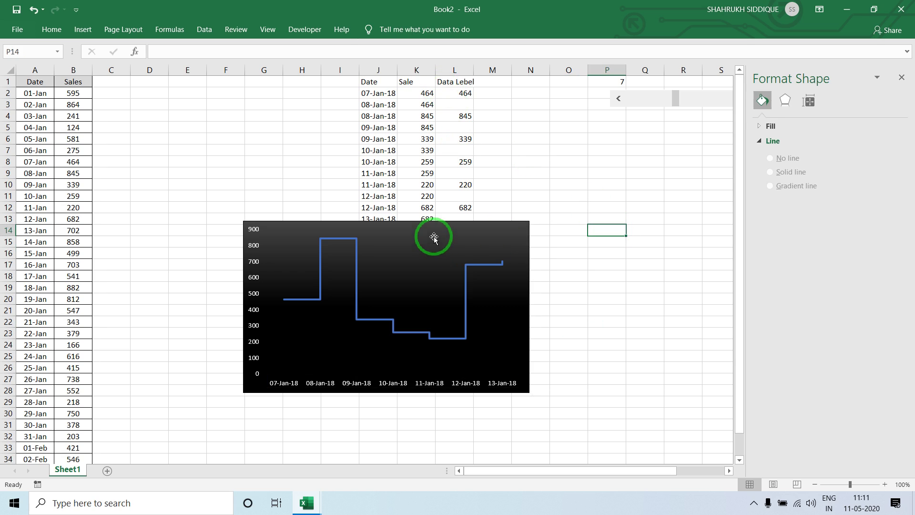
- Enlarge the chart, shrink the plot area from the top, and move the chart to the sheet's top
{"action": "left_click", "coordinate": [433, 238]}
{"action": "left_click", "coordinate": [507, 222]}
{"action": "mouse_move", "coordinate": [530, 393]}
{"action": "left_mouse_down"}
{"action": "mouse_move", "coordinate": [618, 411]}
{"action": "mouse_move", "coordinate": [638, 458]}
{"action": "left_mouse_up"}
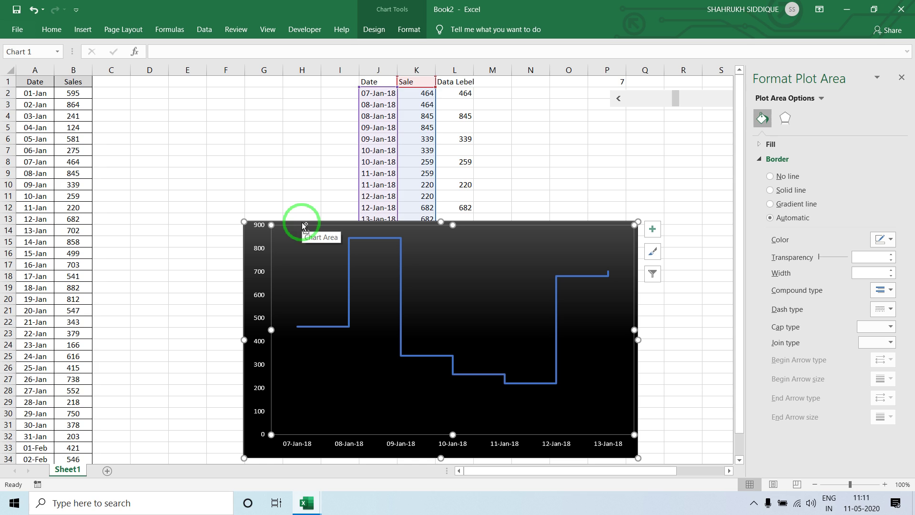
{"action": "left_click_drag", "start_coordinate": [448, 229], "coordinate": [447, 262]}
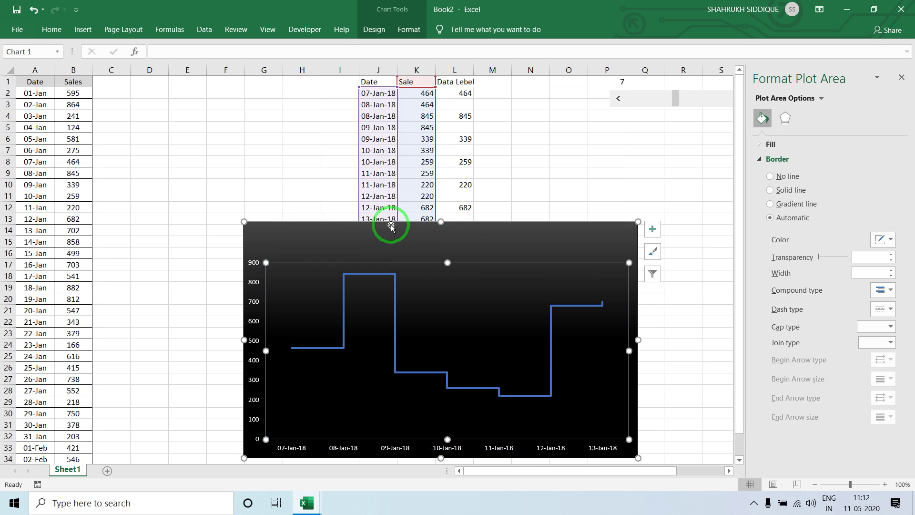
{"action": "mouse_move", "coordinate": [391, 225]}
{"action": "left_mouse_down"}
{"action": "mouse_move", "coordinate": [346, 71]}
{"action": "mouse_move", "coordinate": [567, 306]}
{"action": "left_mouse_up"}
{"action": "mouse_move", "coordinate": [493, 231]}
{"action": "left_mouse_down"}
{"action": "mouse_move", "coordinate": [425, 116]}
{"action": "mouse_move", "coordinate": [440, 75]}
{"action": "left_mouse_up"}
{"action": "left_click", "coordinate": [391, 346]}
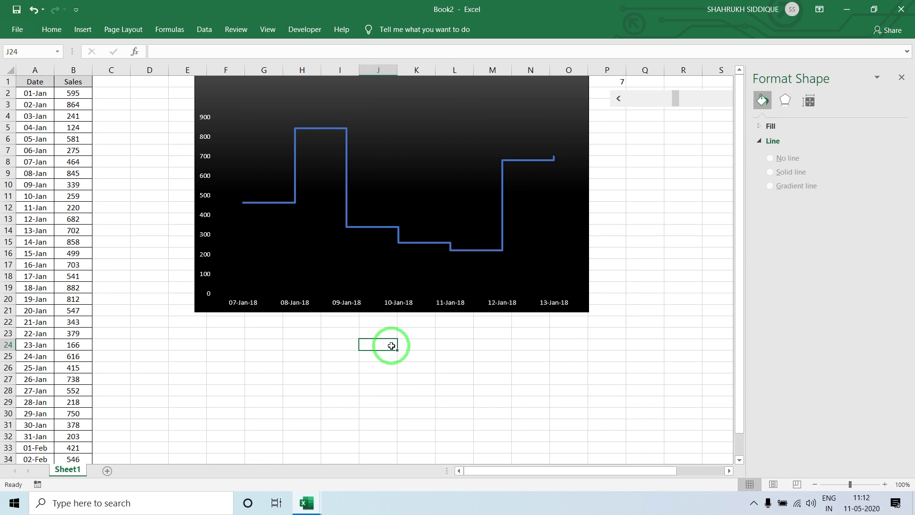
{"action": "left_click", "coordinate": [326, 130]}
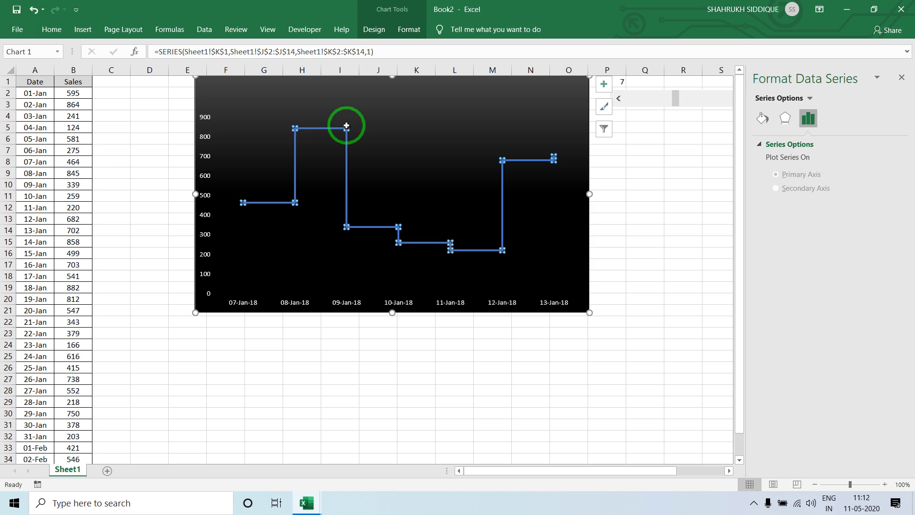
- Make the sales step line a solid light blue line
{"action": "right_click", "coordinate": [343, 127]}
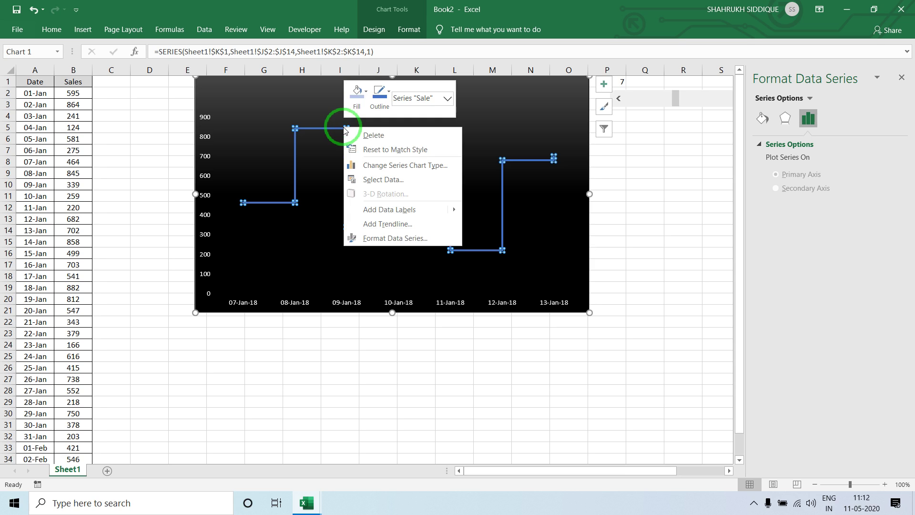
{"action": "left_click", "coordinate": [376, 238]}
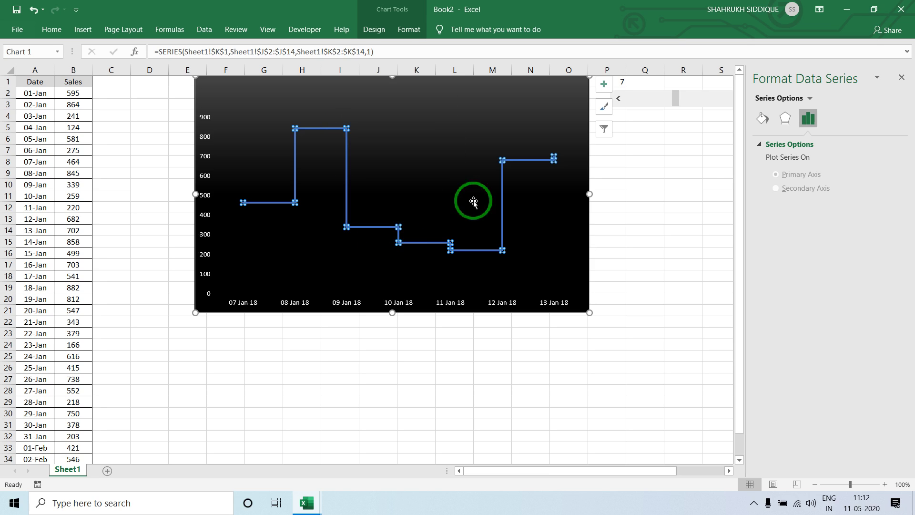
{"action": "left_click", "coordinate": [762, 118]}
{"action": "left_click", "coordinate": [791, 191]}
{"action": "left_click", "coordinate": [890, 241]}
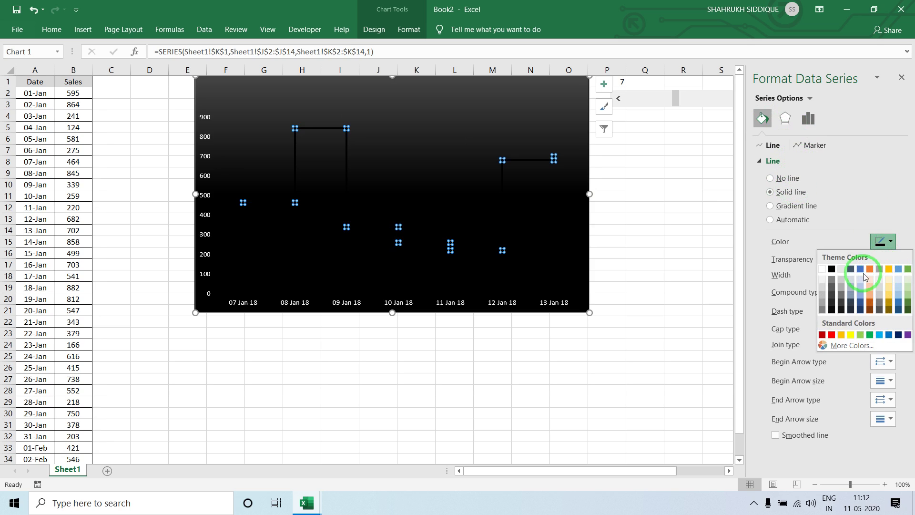
{"action": "left_click", "coordinate": [861, 288]}
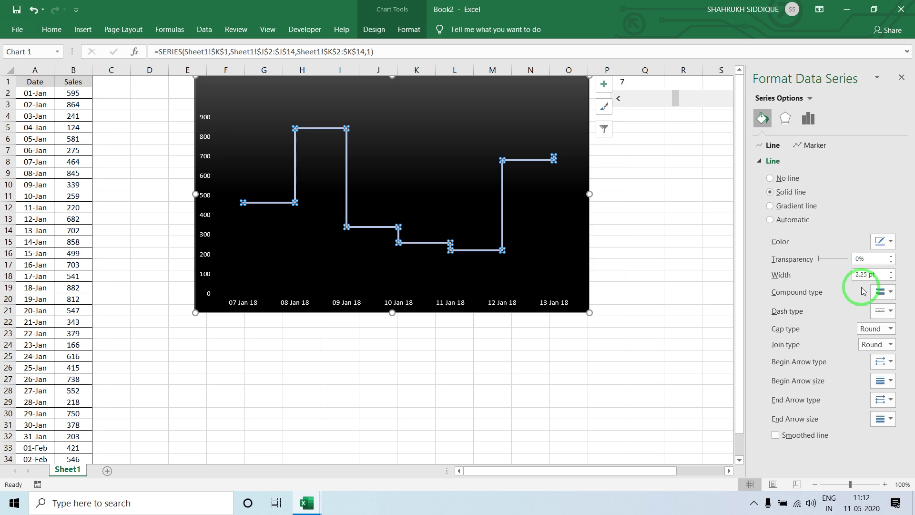
- Set the sales line width to 2 pt and apply a line style option
{"action": "left_click", "coordinate": [892, 278]}
{"action": "left_click", "coordinate": [892, 277]}
{"action": "left_click", "coordinate": [892, 277]}
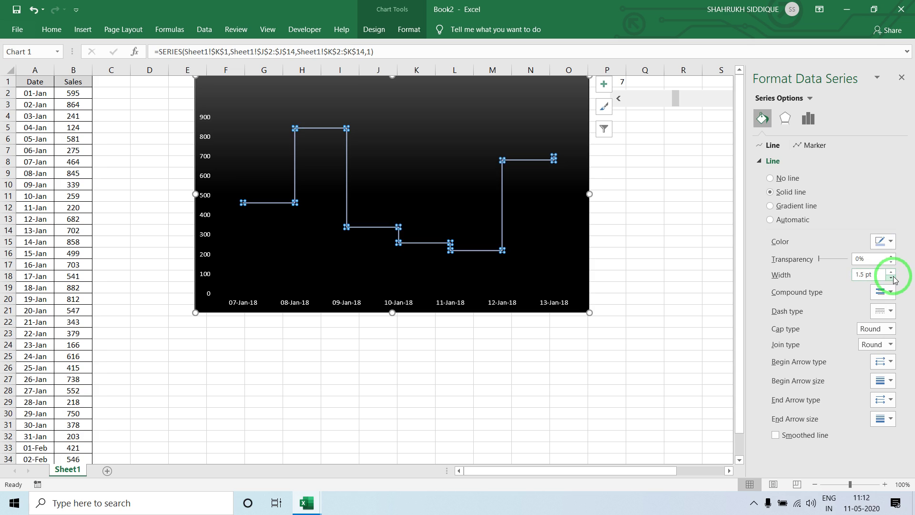
{"action": "left_click", "coordinate": [892, 272]}
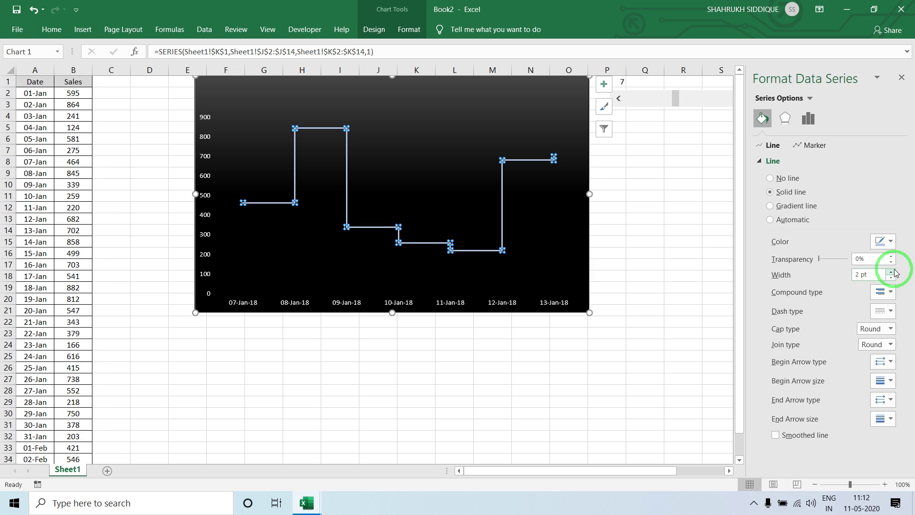
{"action": "left_click", "coordinate": [890, 292]}
{"action": "left_click", "coordinate": [890, 292]}
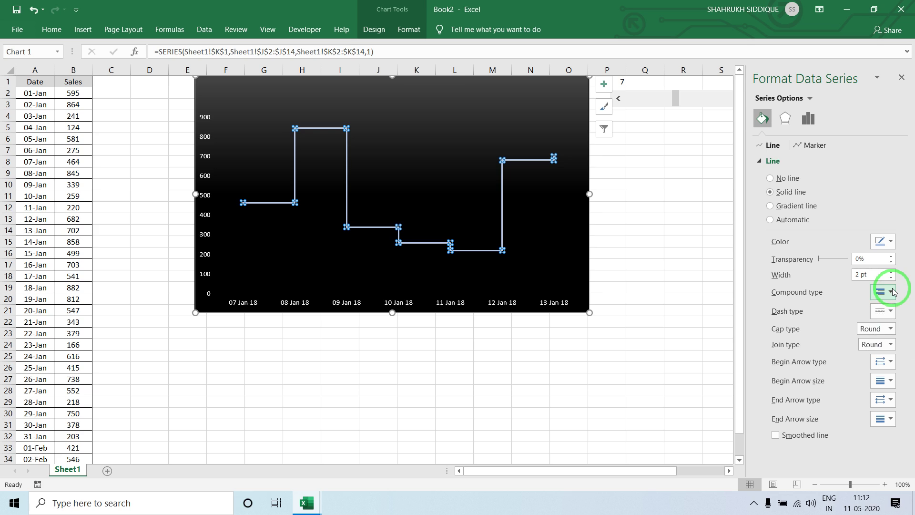
{"action": "left_click", "coordinate": [891, 312]}
{"action": "left_click", "coordinate": [887, 329]}
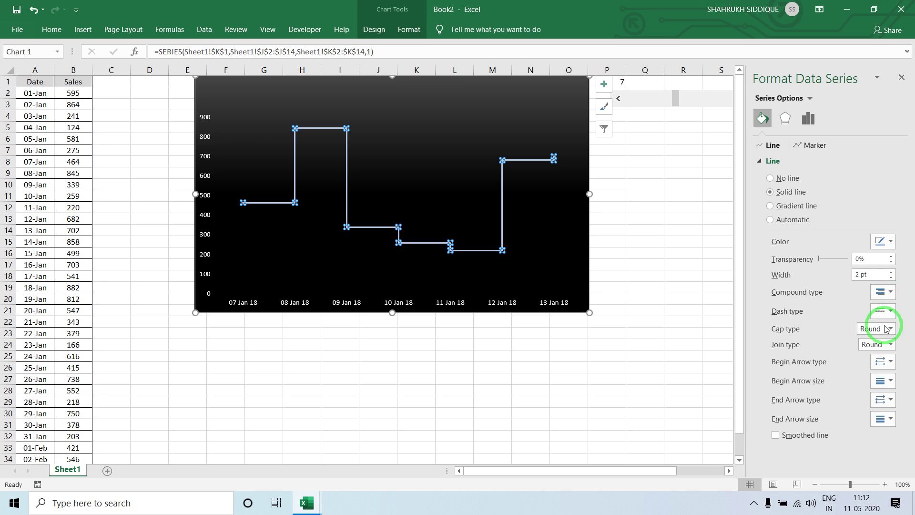
{"action": "left_click", "coordinate": [687, 270]}
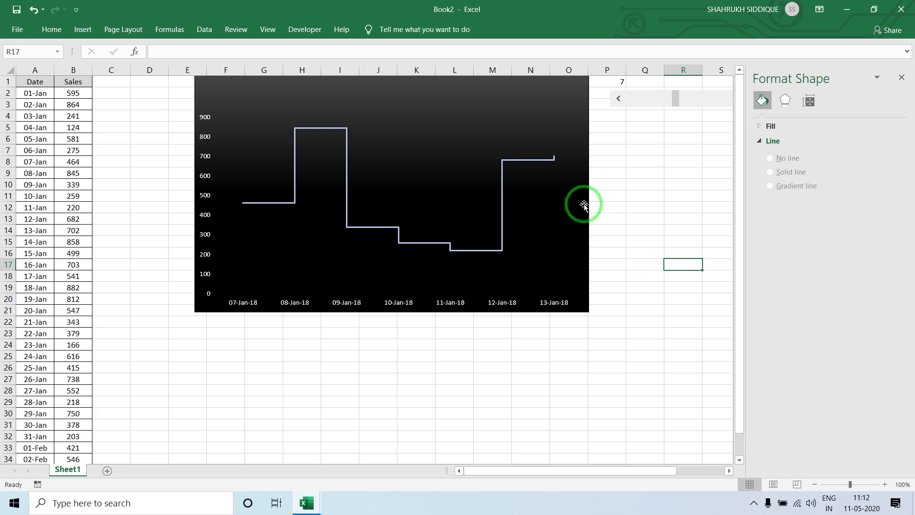
- Give the step line a blue glow preset of 11 pt at 60% transparency
{"action": "left_click", "coordinate": [513, 165]}
{"action": "left_click", "coordinate": [513, 162]}
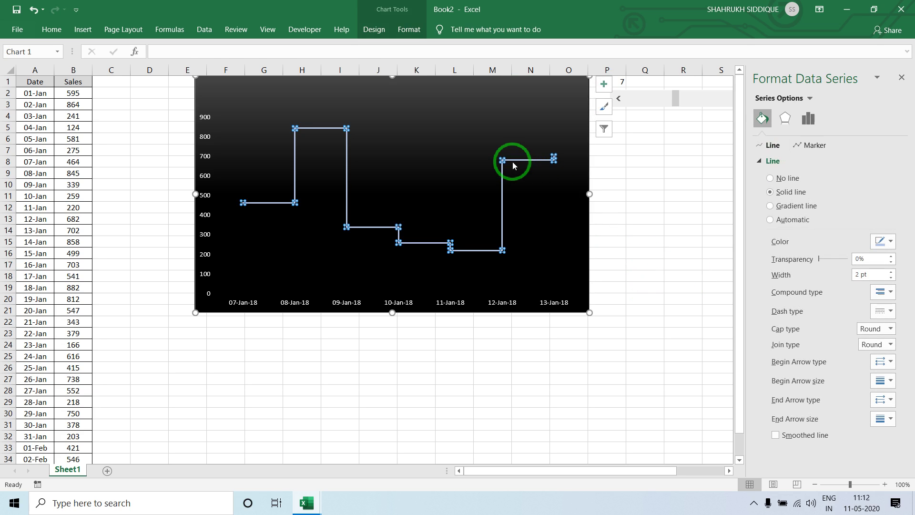
{"action": "left_click", "coordinate": [784, 119]}
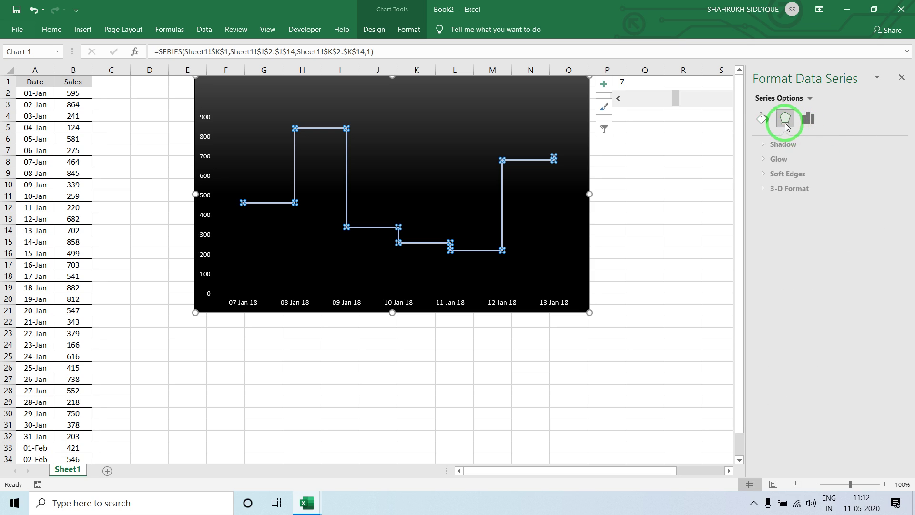
{"action": "left_click", "coordinate": [799, 159]}
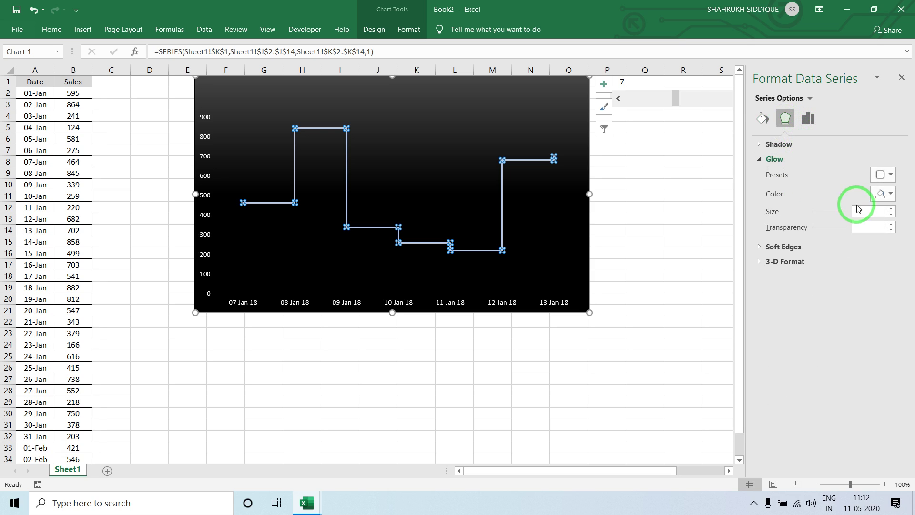
{"action": "left_click", "coordinate": [885, 175]}
{"action": "left_click", "coordinate": [741, 327]}
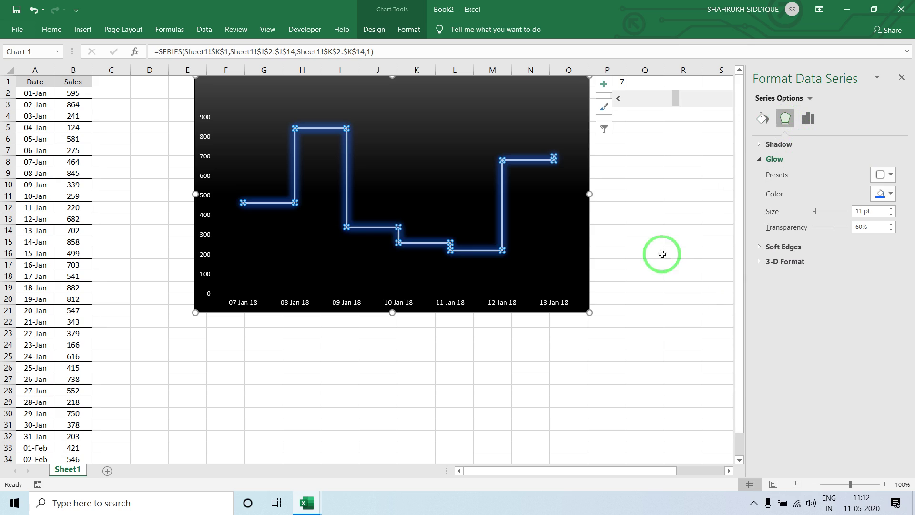
{"action": "left_click", "coordinate": [673, 234]}
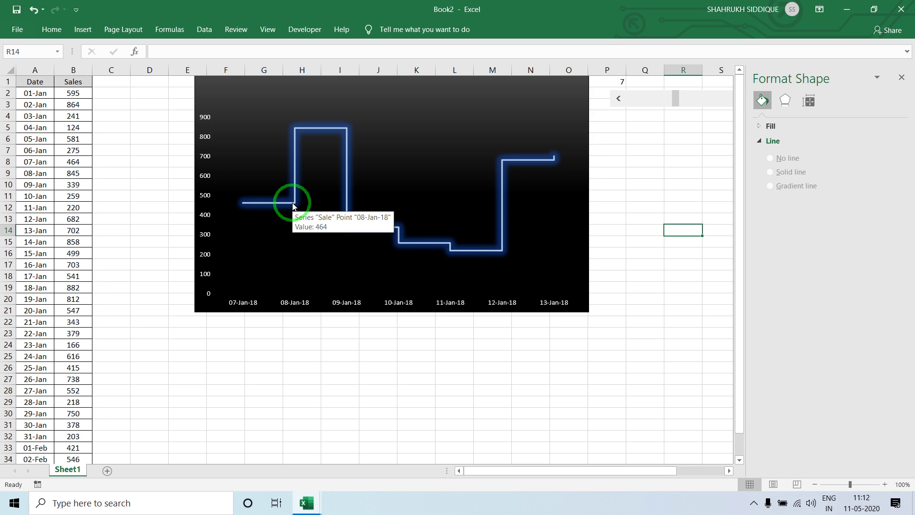
{"action": "right_click", "coordinate": [259, 206]}
- Set begin and end arrow types so the glowing sales line has arrowheads at both ends
{"action": "left_click", "coordinate": [308, 316]}
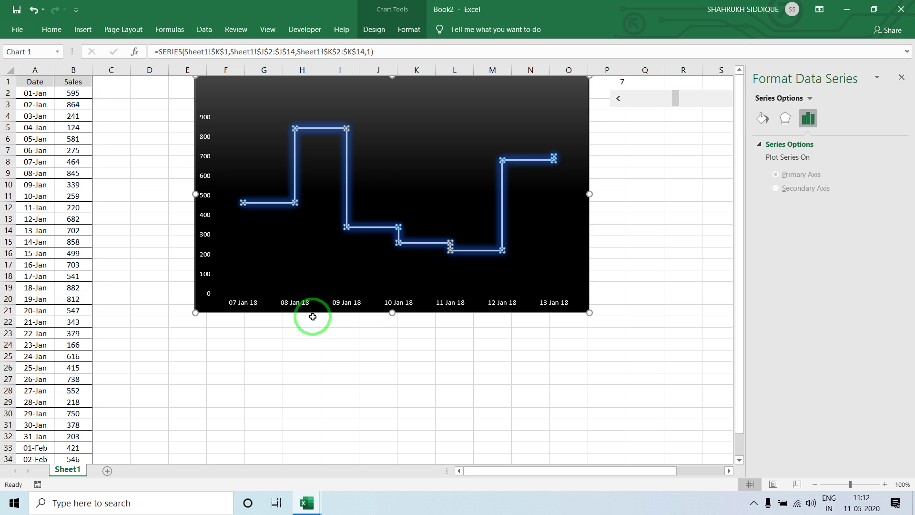
{"action": "left_click", "coordinate": [762, 119]}
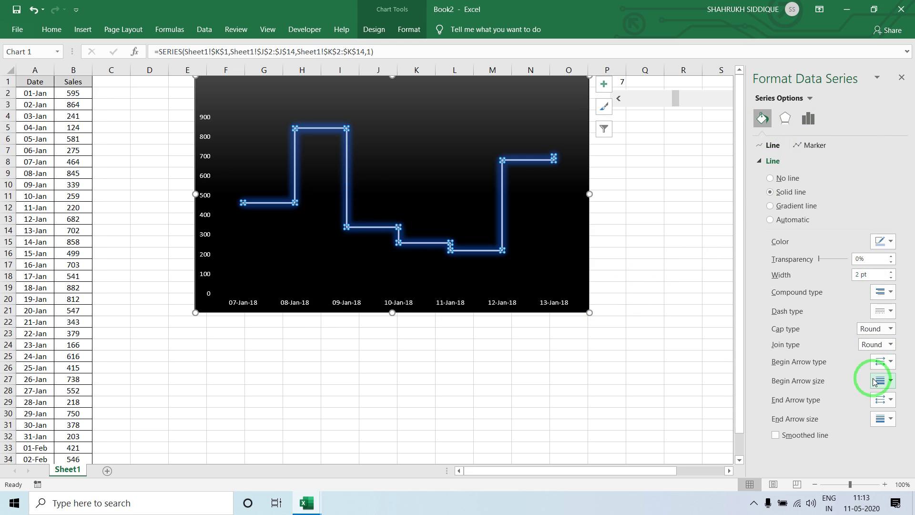
{"action": "left_click", "coordinate": [889, 366]}
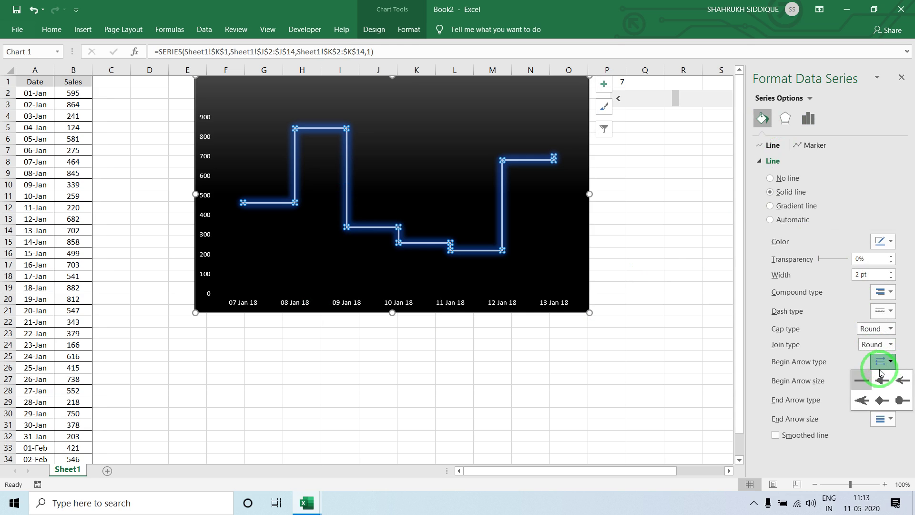
{"action": "left_click", "coordinate": [885, 400]}
{"action": "left_click", "coordinate": [885, 399]}
{"action": "left_click", "coordinate": [882, 417]}
{"action": "left_click", "coordinate": [711, 291]}
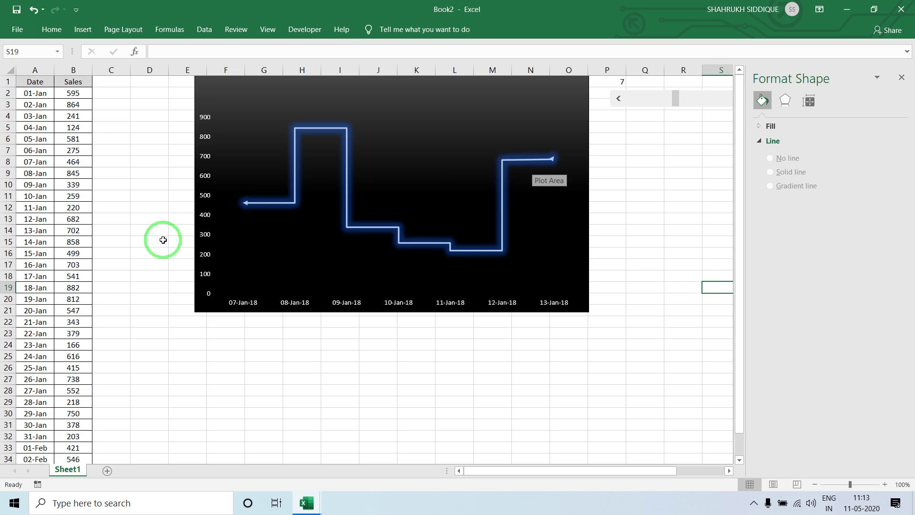
- Add data labels to the step points, centred on each point, with a light grey fill
{"action": "right_click", "coordinate": [288, 203]}
{"action": "left_click", "coordinate": [327, 282]}
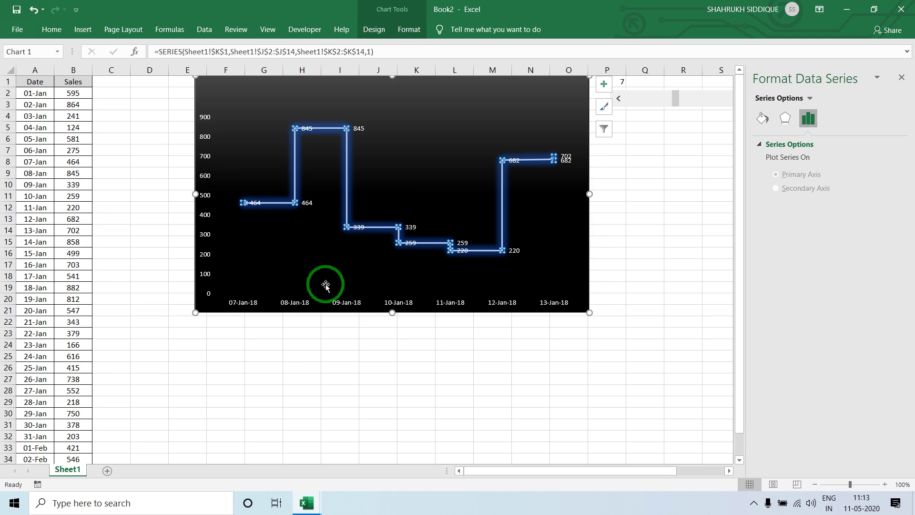
{"action": "left_click", "coordinate": [307, 203]}
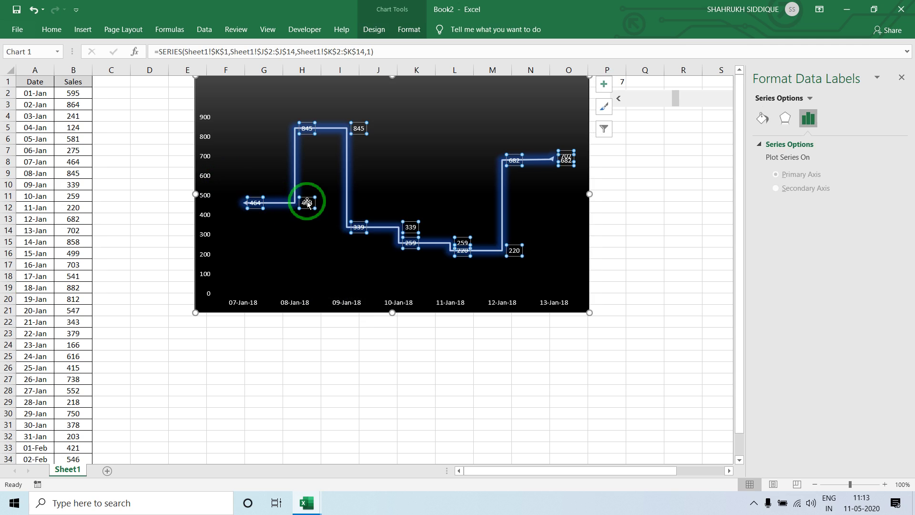
{"action": "right_click", "coordinate": [307, 203]}
{"action": "left_click", "coordinate": [330, 327]}
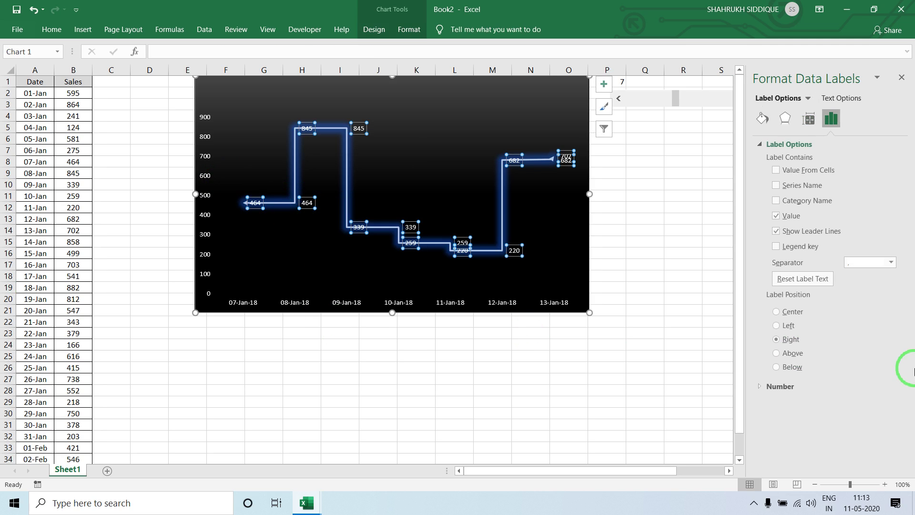
{"action": "left_click", "coordinate": [791, 312]}
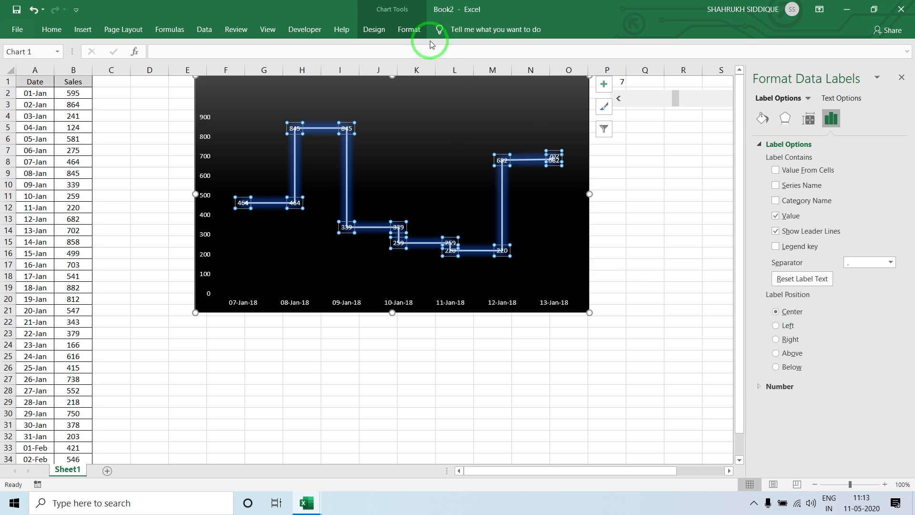
{"action": "left_click", "coordinate": [409, 30]}
{"action": "left_click", "coordinate": [450, 47]}
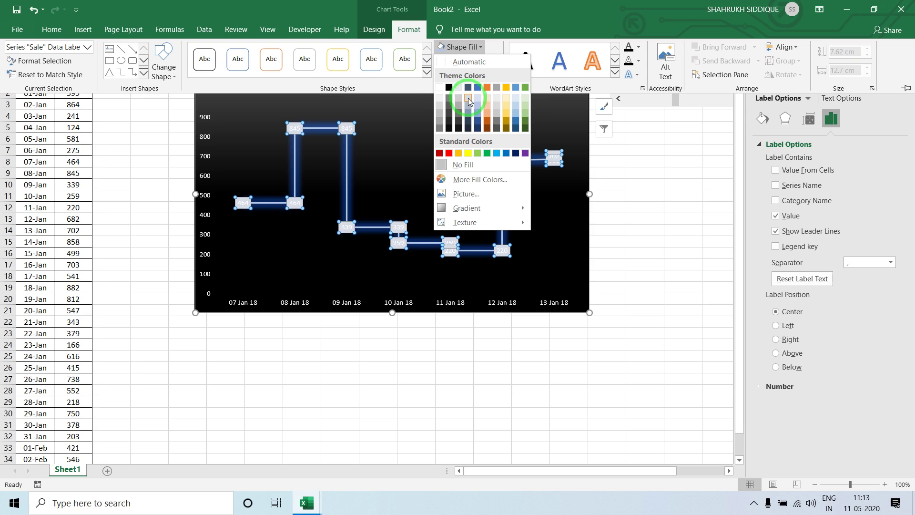
{"action": "left_click", "coordinate": [469, 100]}
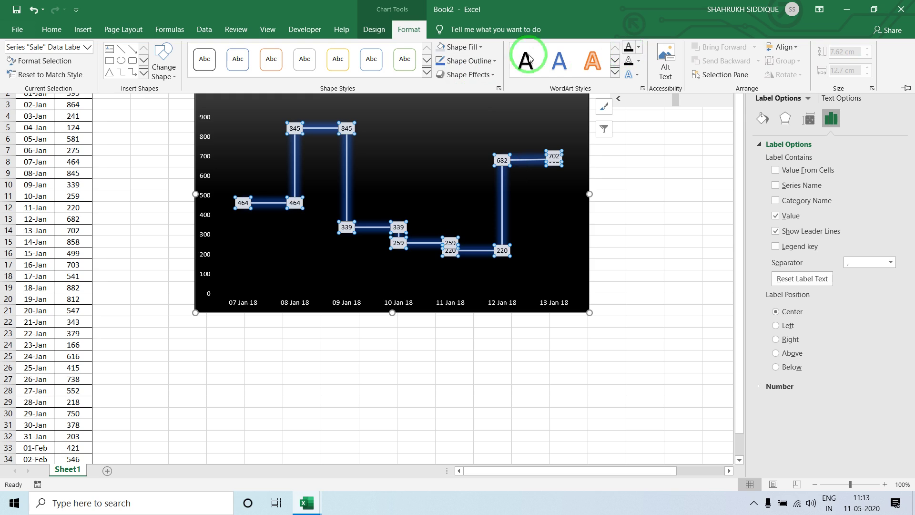
- Make the data label text bold in the Agency FB font
{"action": "left_click", "coordinate": [82, 29]}
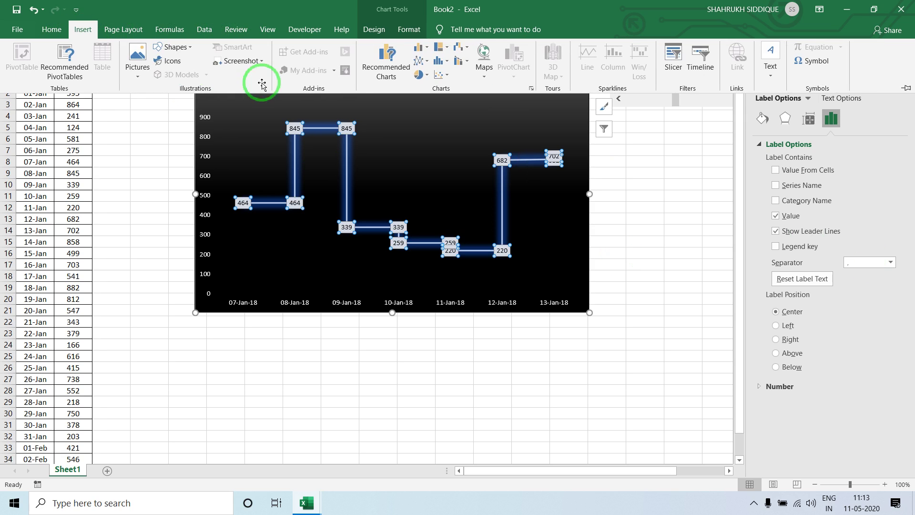
{"action": "left_click", "coordinate": [52, 29]}
{"action": "left_click", "coordinate": [109, 70]}
{"action": "left_click", "coordinate": [124, 53]}
{"action": "key", "text": "Return"}
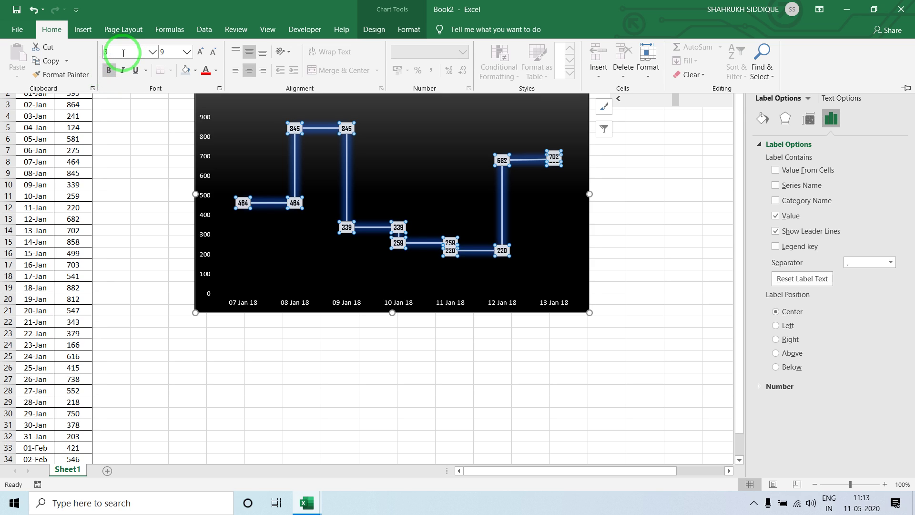
{"action": "left_click", "coordinate": [157, 139]}
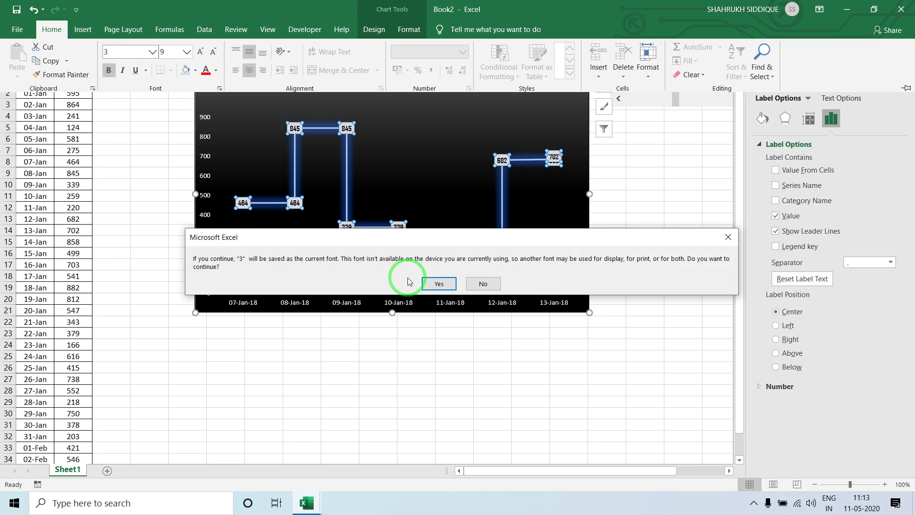
{"action": "left_click", "coordinate": [425, 284]}
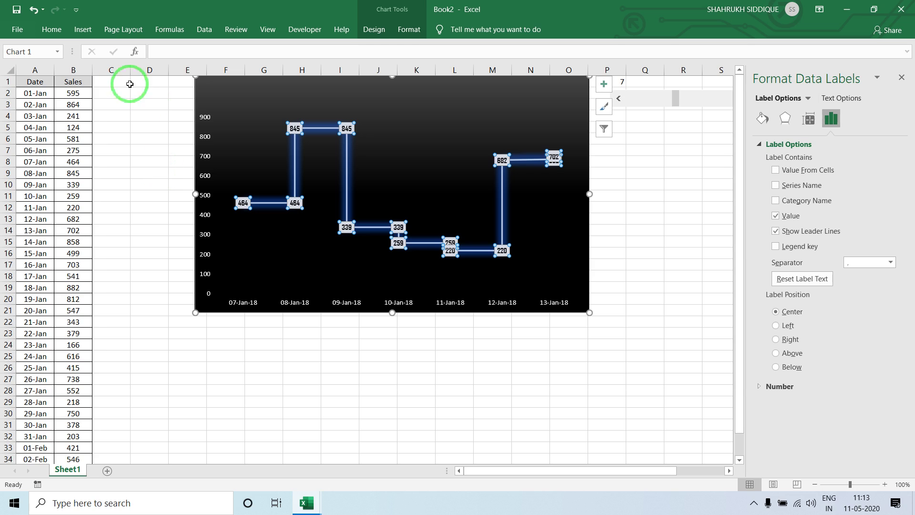
{"action": "left_click", "coordinate": [59, 29]}
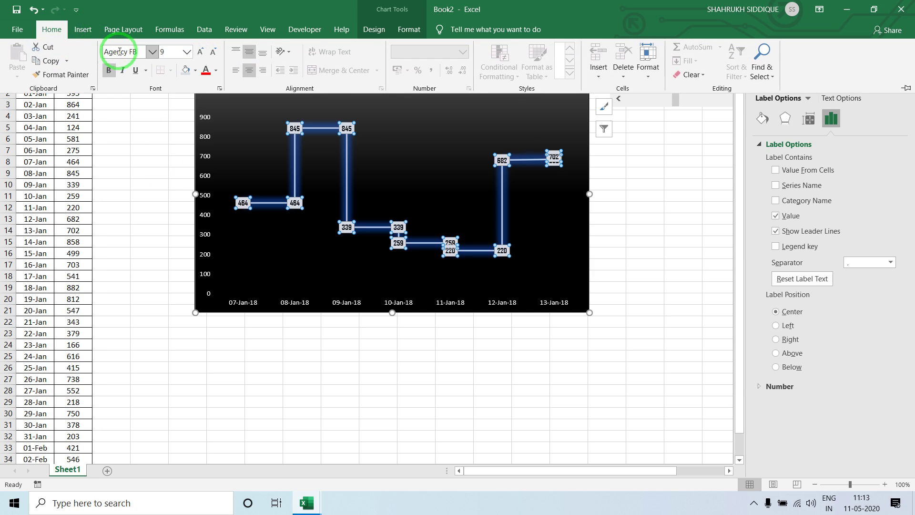
{"action": "left_click", "coordinate": [171, 184]}
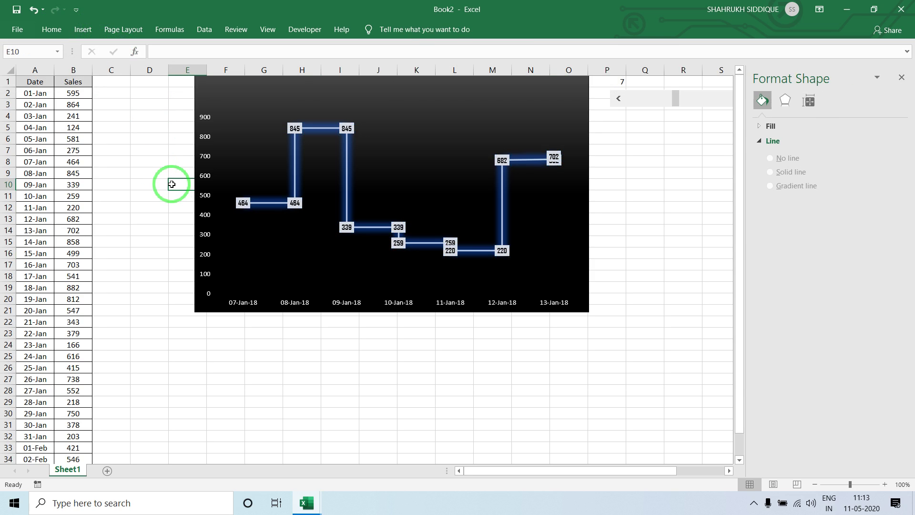
{"action": "left_click", "coordinate": [294, 128]}
{"action": "left_click", "coordinate": [785, 118]}
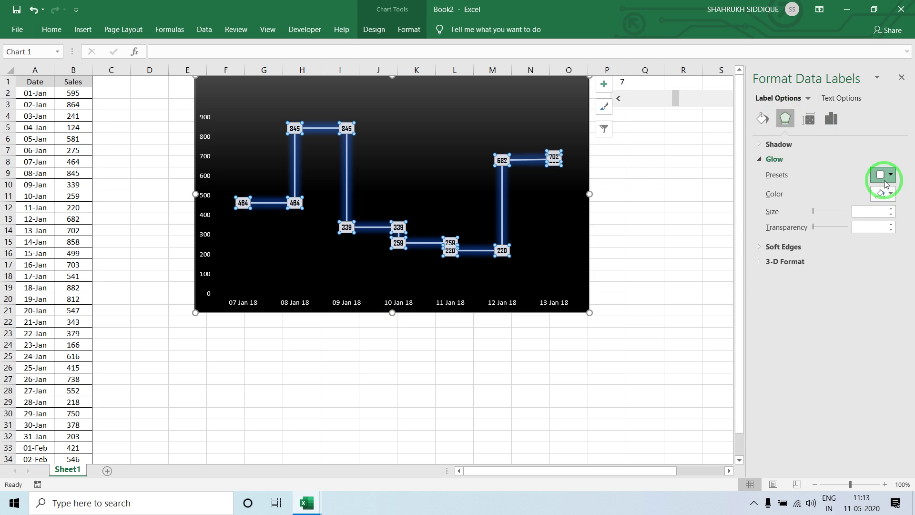
- Give the data labels a blue glow of 11 pt at 60% transparency
{"action": "left_click", "coordinate": [889, 174]}
{"action": "left_click", "coordinate": [727, 326]}
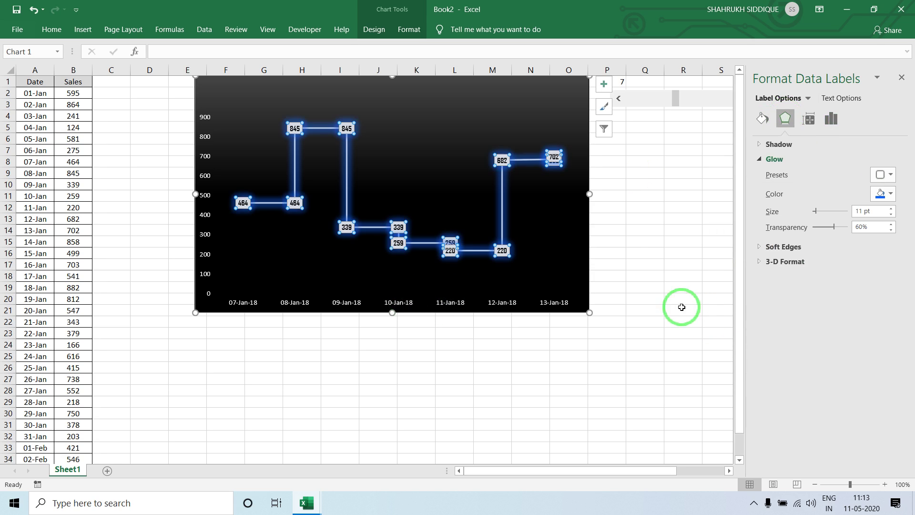
{"action": "left_click", "coordinate": [658, 257]}
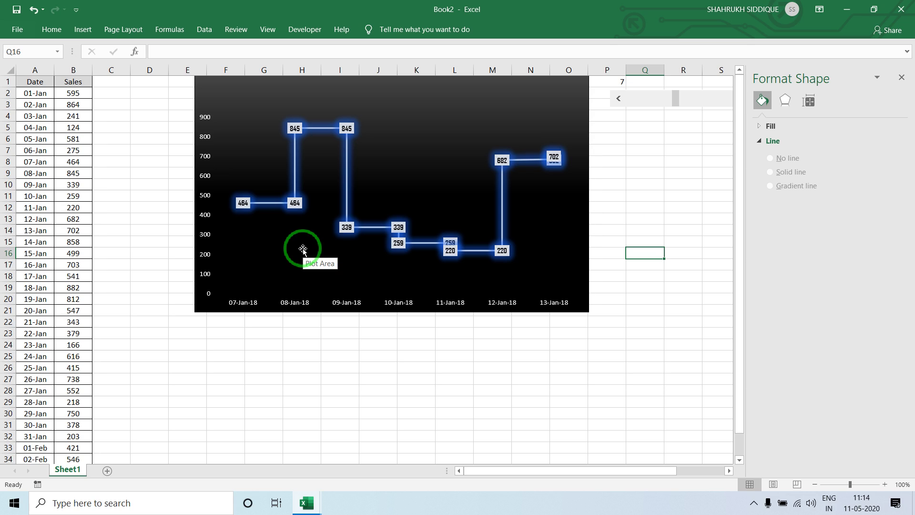
- Delete the duplicate 464 label at 08-Jan and the duplicate 845 label at 09-Jan
{"action": "left_click", "coordinate": [301, 205]}
{"action": "left_click", "coordinate": [301, 206]}
{"action": "key", "text": "Delete"}
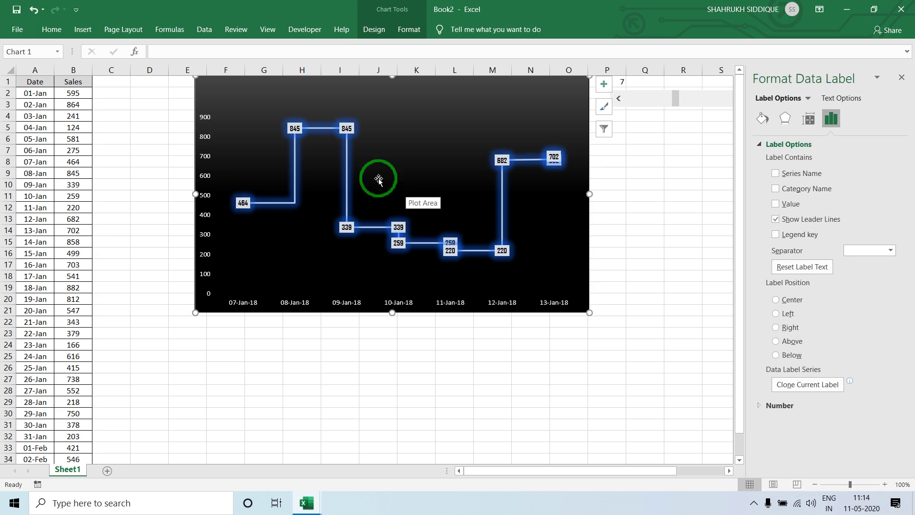
{"action": "left_click", "coordinate": [357, 131]}
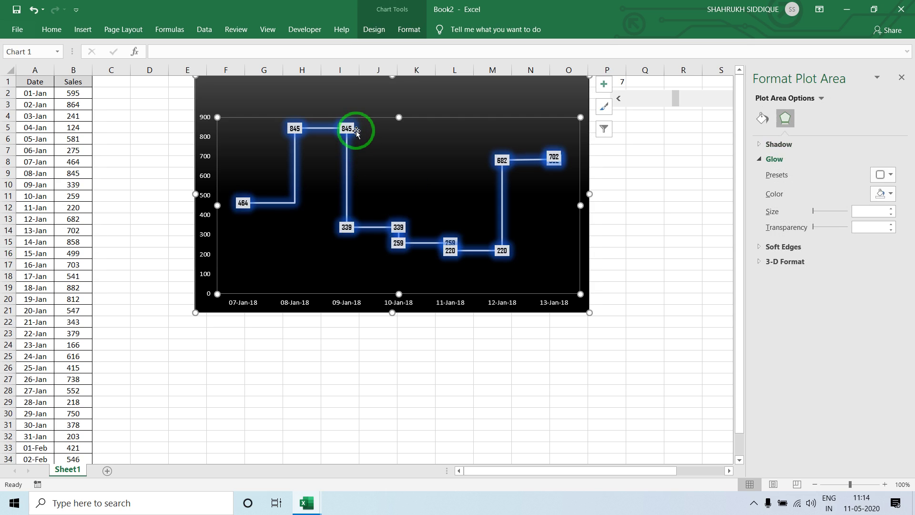
{"action": "left_click", "coordinate": [350, 130]}
{"action": "left_click", "coordinate": [350, 130]}
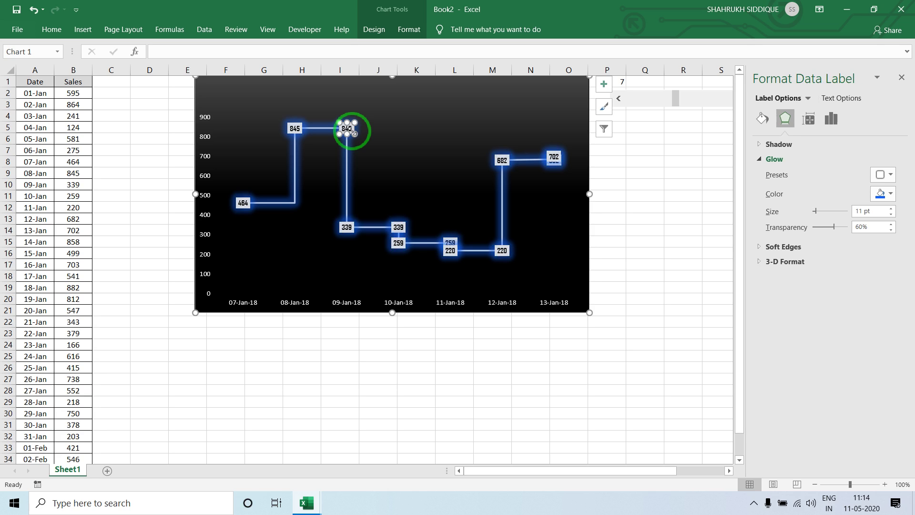
{"action": "key", "text": "Delete"}
- Check the remaining 339, 259 and 702 labels so each step shows one value
{"action": "left_click", "coordinate": [347, 227]}
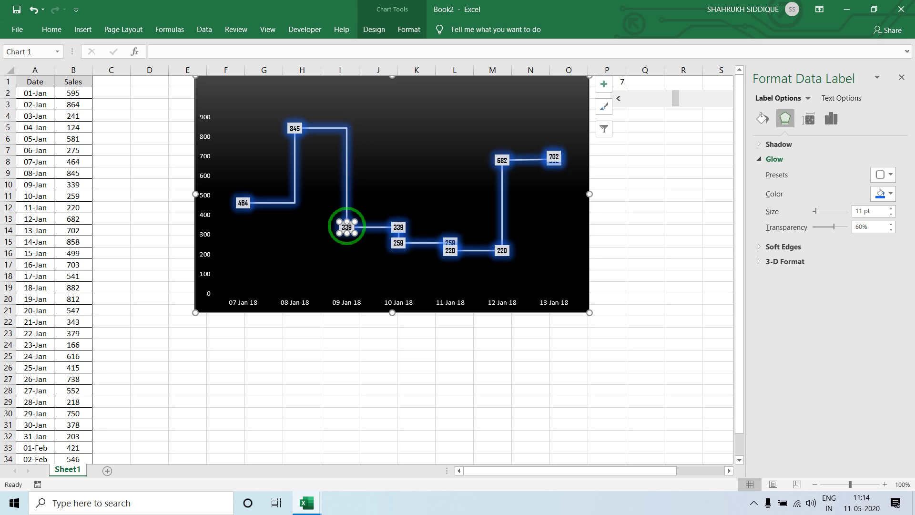
{"action": "left_click", "coordinate": [402, 223]}
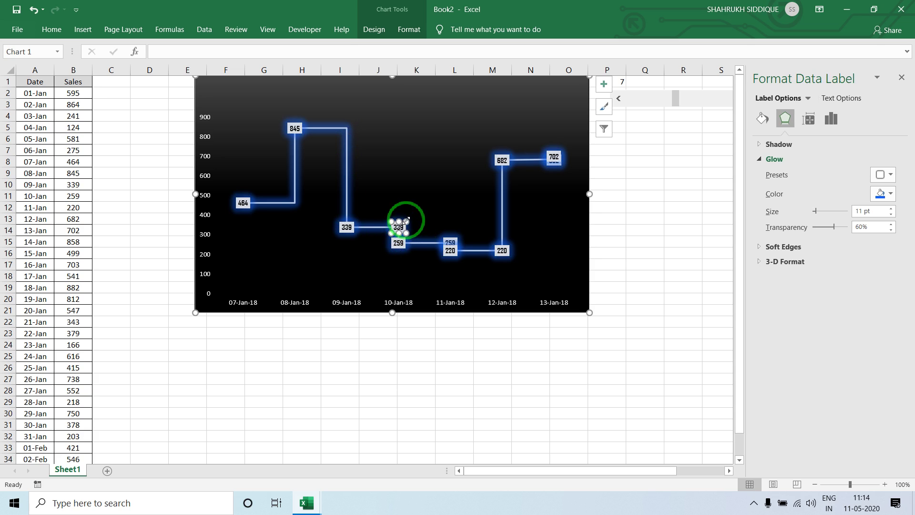
{"action": "left_click", "coordinate": [451, 242]}
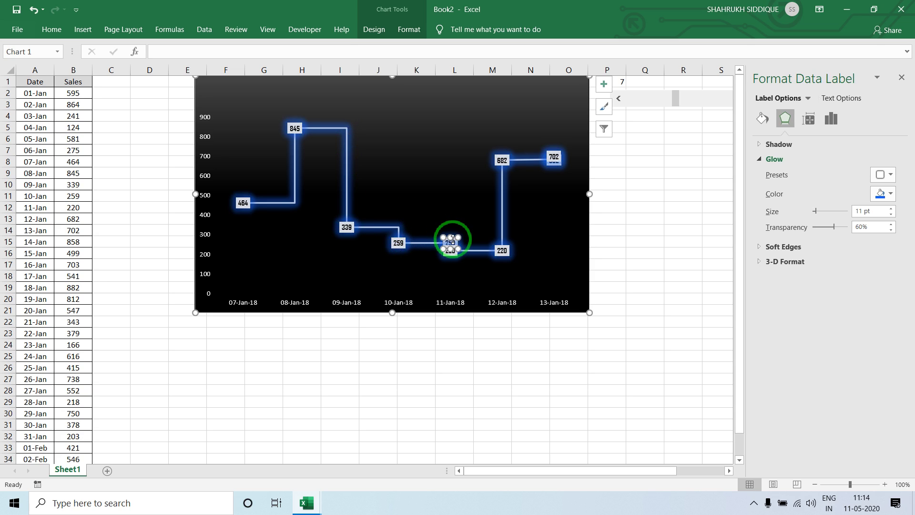
{"action": "left_click", "coordinate": [556, 167]}
{"action": "left_click", "coordinate": [554, 162]}
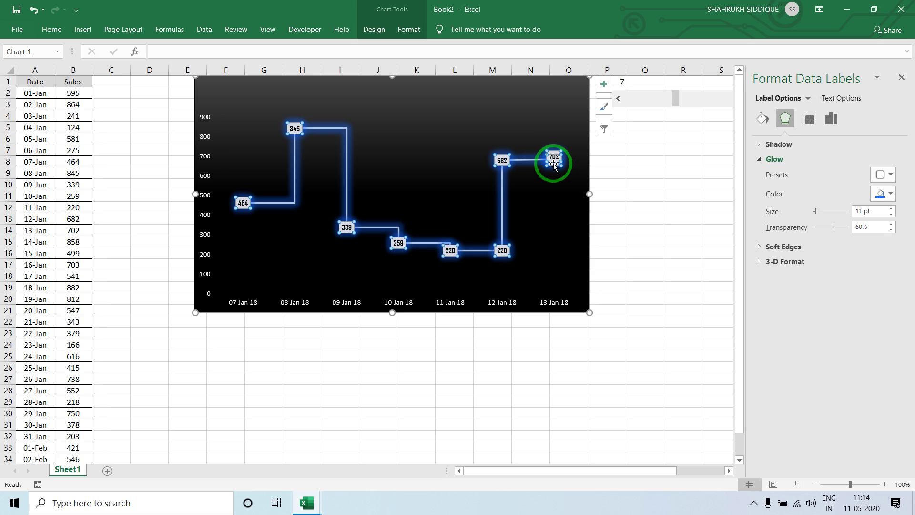
{"action": "left_click", "coordinate": [552, 162]}
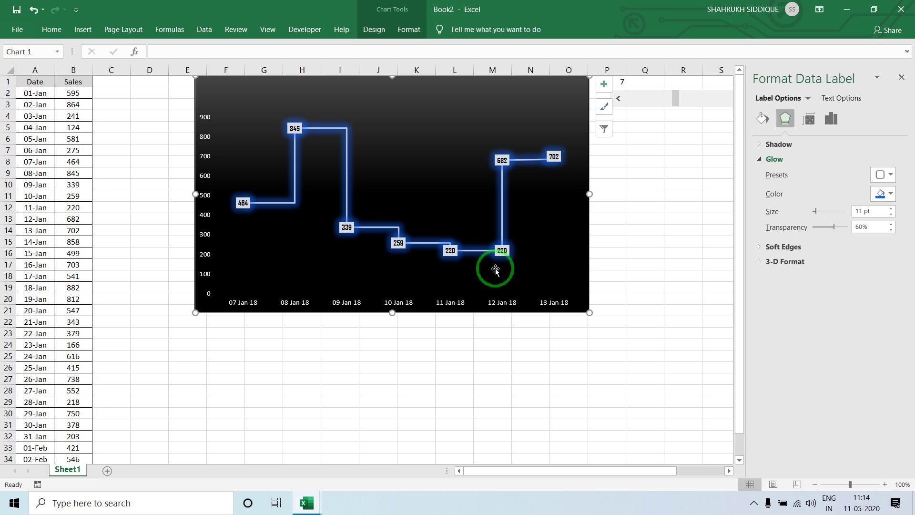
{"action": "left_click", "coordinate": [651, 218]}
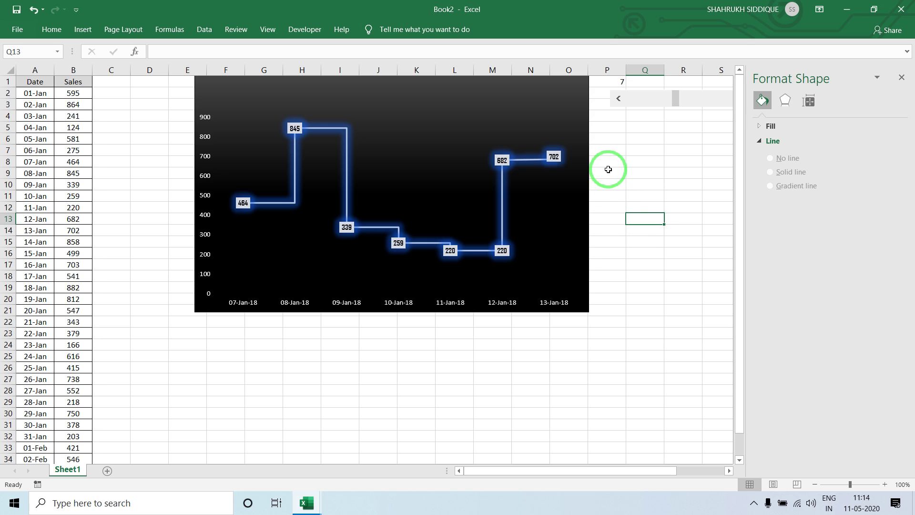
- Bring the scroll bar in front, place it on the chart's top edge, and advance to 09-Jan
{"action": "left_click", "coordinate": [902, 77]}
{"action": "right_click", "coordinate": [644, 95]}
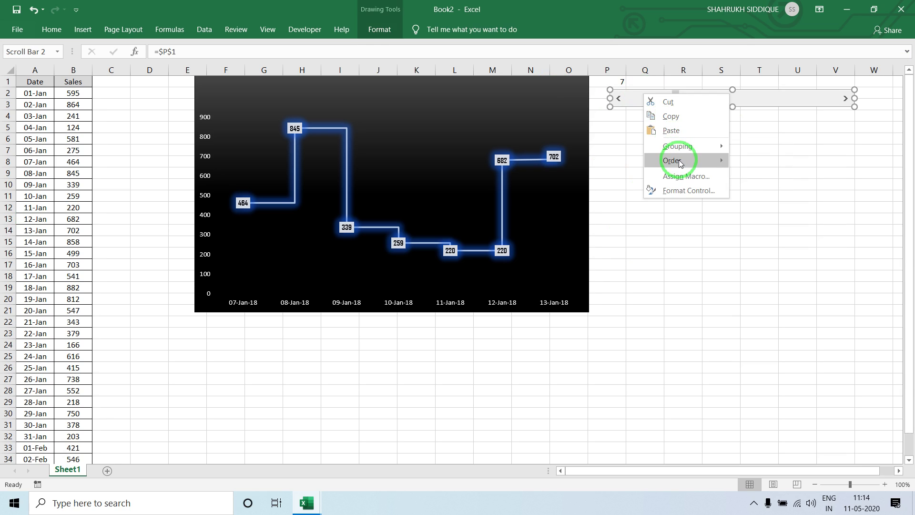
{"action": "left_click", "coordinate": [756, 161]}
{"action": "mouse_move", "coordinate": [629, 95]}
{"action": "left_mouse_down"}
{"action": "mouse_move", "coordinate": [364, 83]}
{"action": "mouse_move", "coordinate": [448, 89]}
{"action": "left_mouse_up"}
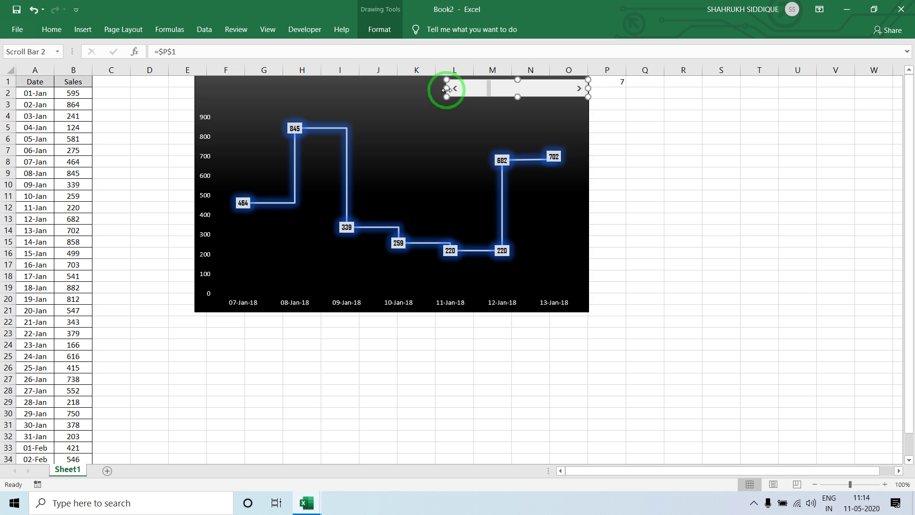
{"action": "left_click", "coordinate": [648, 104]}
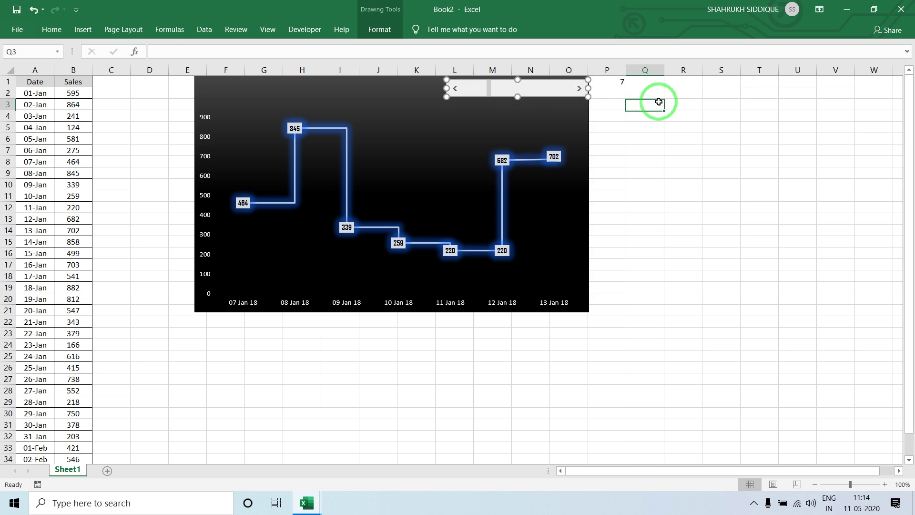
{"action": "left_click", "coordinate": [579, 91]}
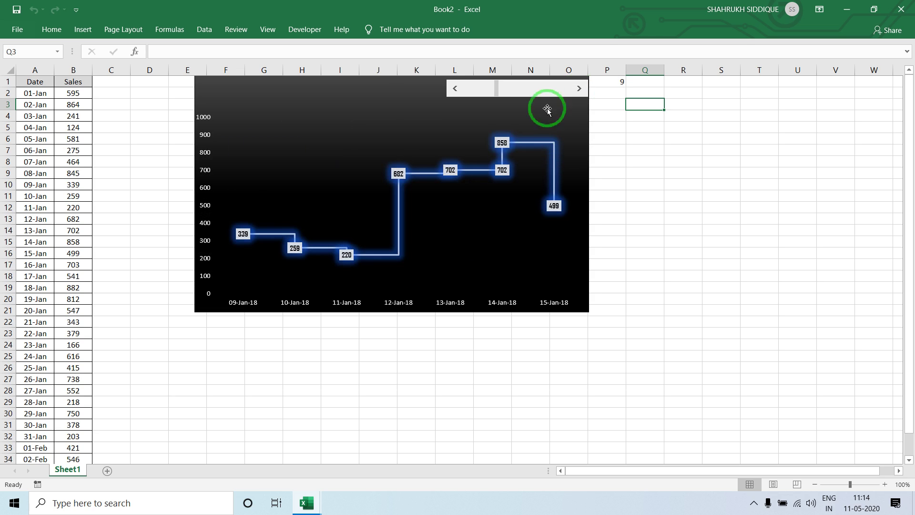
{"action": "left_click", "coordinate": [93, 32]}
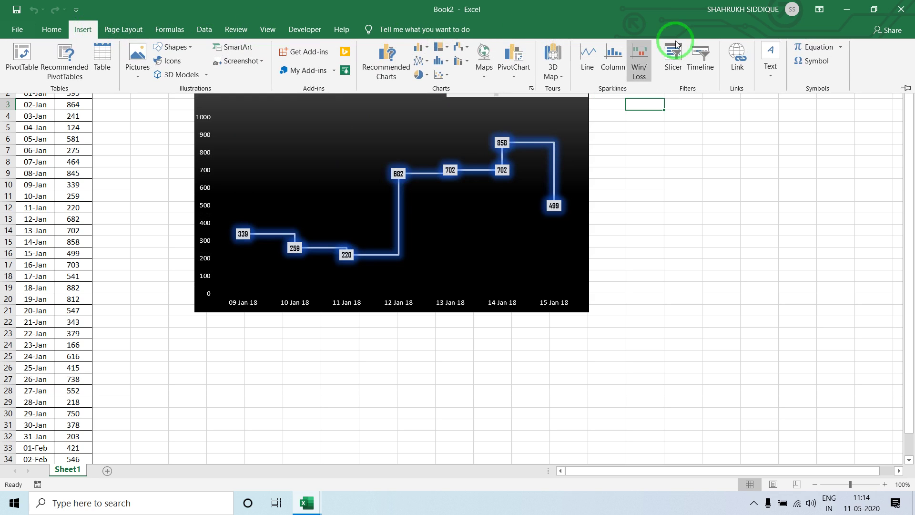
- Insert a blue-outlined WordArt below the chart reading 'Day Wise Sale'
{"action": "left_click", "coordinate": [770, 72]}
{"action": "left_click", "coordinate": [822, 119]}
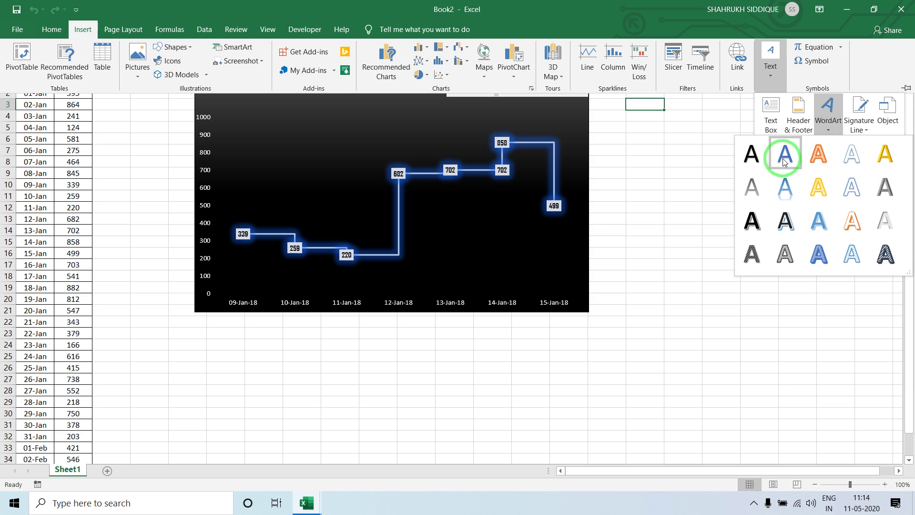
{"action": "left_click", "coordinate": [759, 158]}
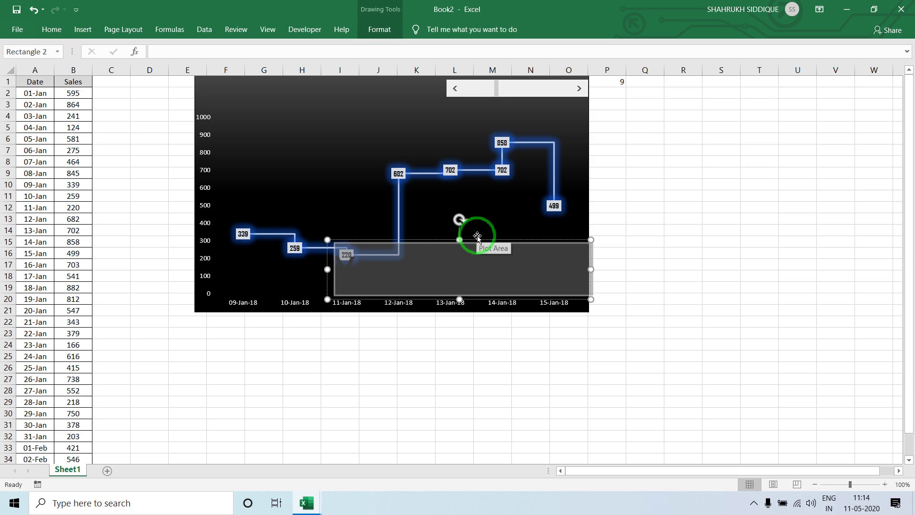
{"action": "left_click_drag", "start_coordinate": [480, 241], "coordinate": [491, 330]}
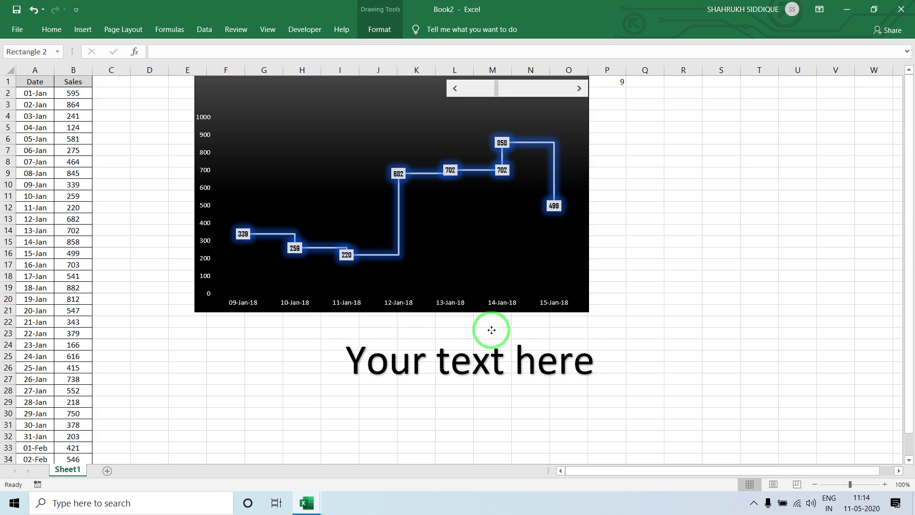
{"action": "left_click", "coordinate": [381, 365]}
{"action": "left_click_drag", "start_coordinate": [358, 361], "coordinate": [568, 381]}
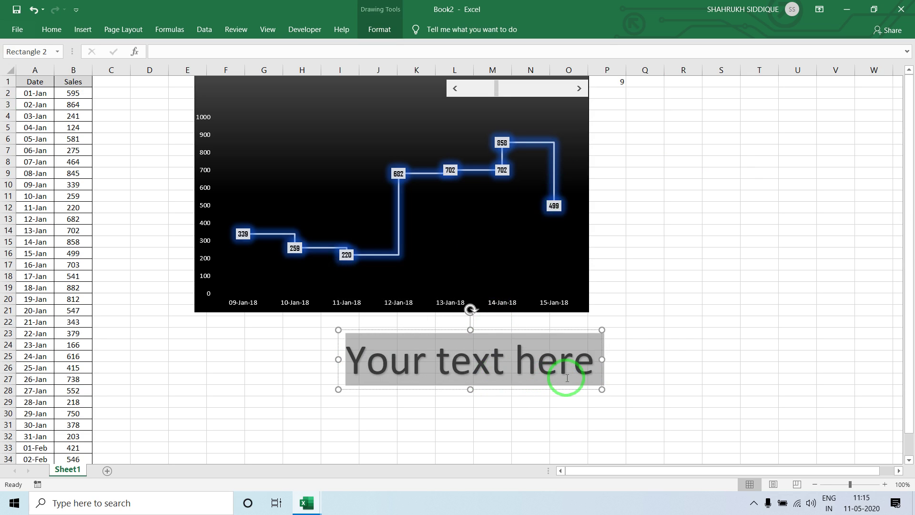
{"action": "type", "text": "Da"}
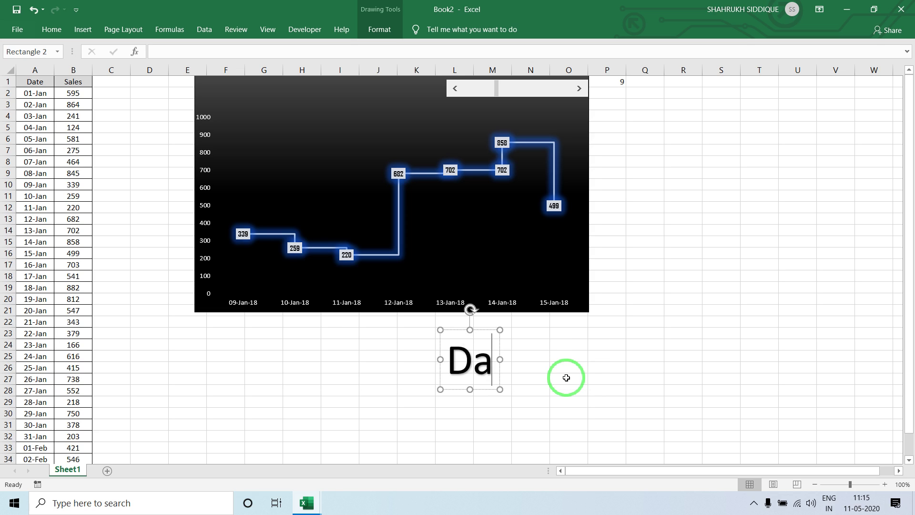
{"action": "type", "text": "y Wise Sal"}
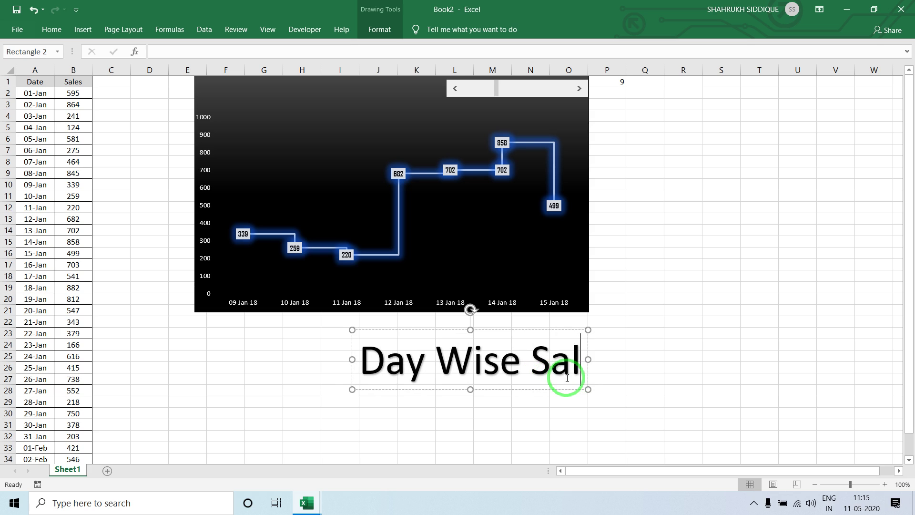
{"action": "type", "text": "e"}
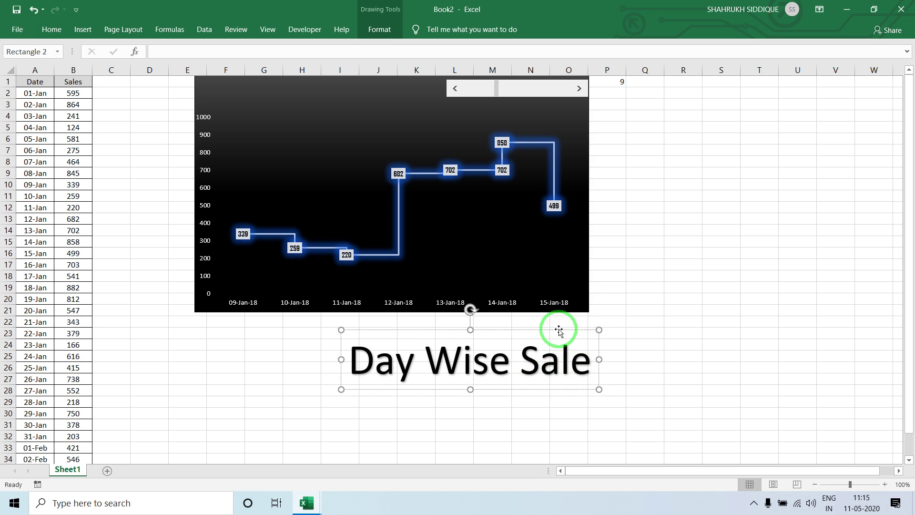
- Style the 'Day Wise Sale' text white, bold, in Agency FB
{"action": "left_click", "coordinate": [380, 29]}
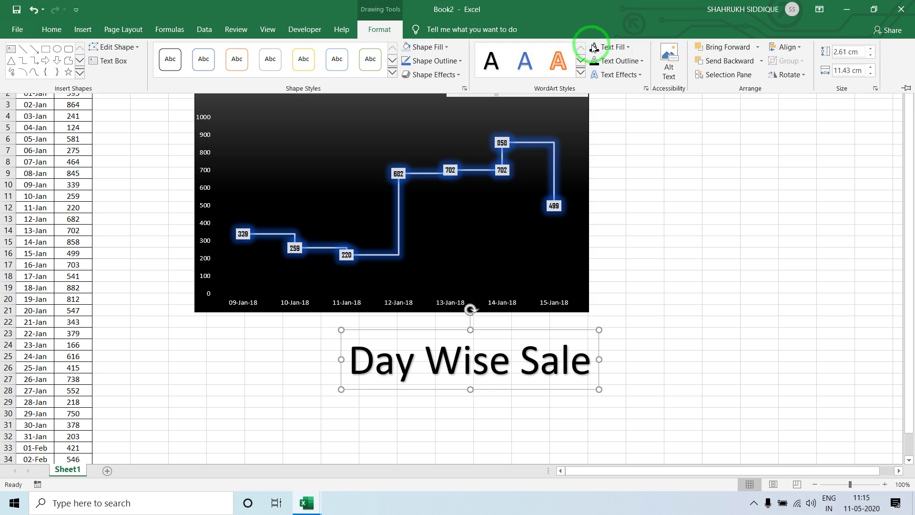
{"action": "left_click", "coordinate": [627, 47]}
{"action": "left_click", "coordinate": [594, 89]}
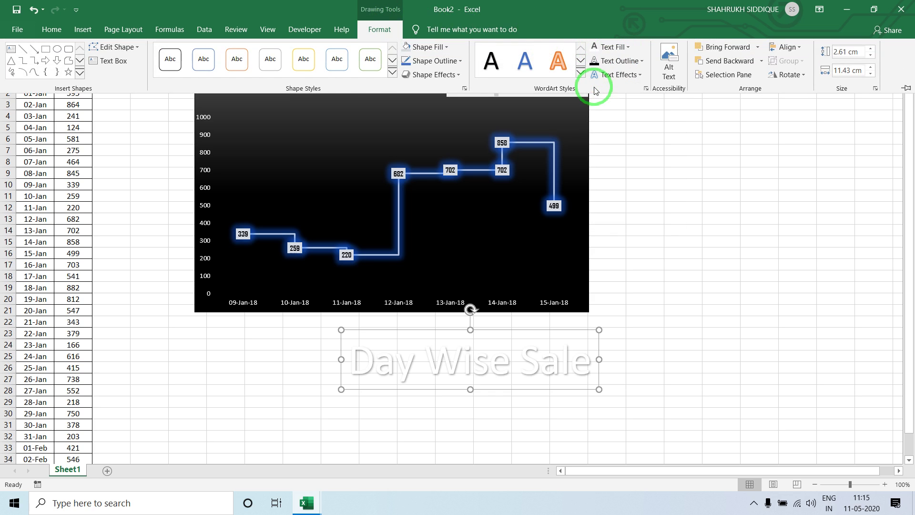
{"action": "left_click", "coordinate": [52, 29]}
{"action": "left_click", "coordinate": [116, 53]}
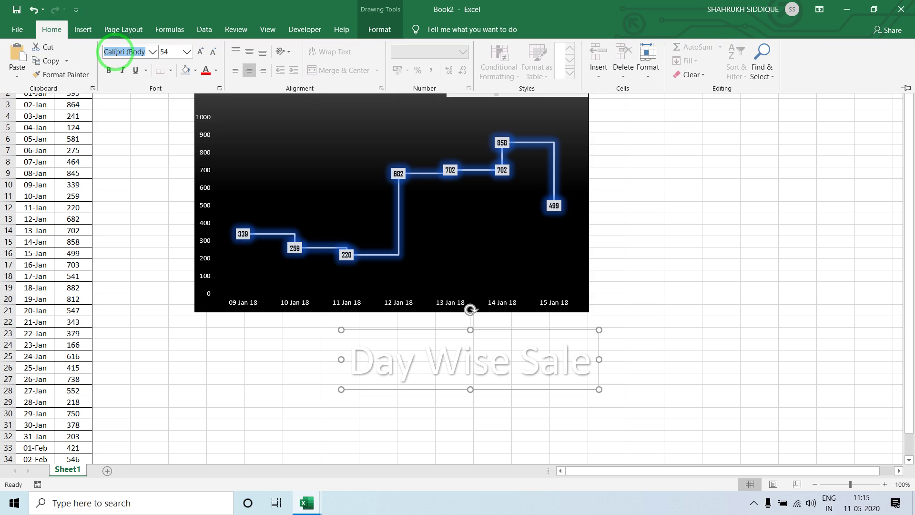
{"action": "type", "text": "Agency FB"}
{"action": "key", "text": "Return"}
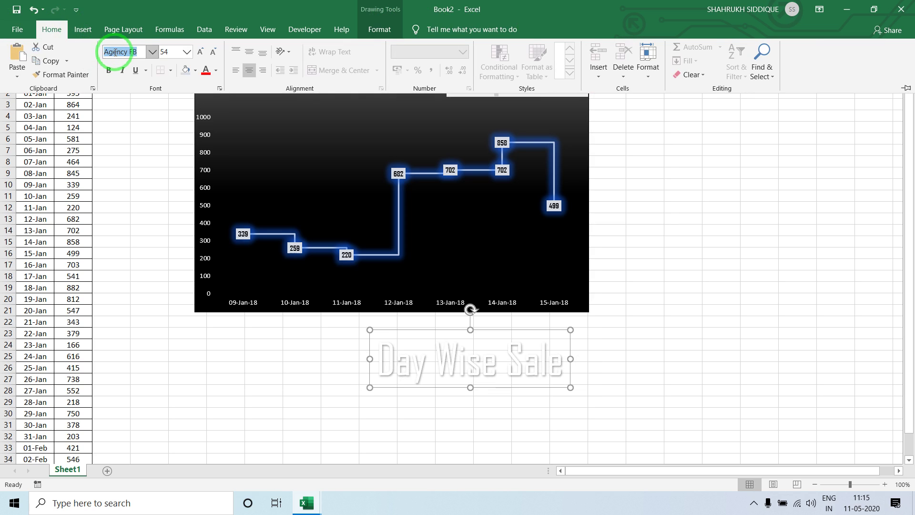
{"action": "left_click", "coordinate": [109, 71]}
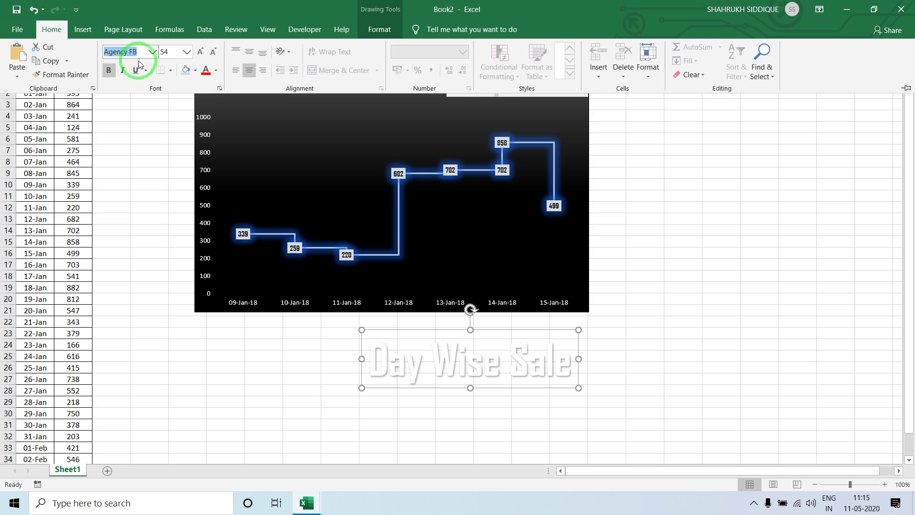
{"action": "key", "text": "ctrl+F1"}
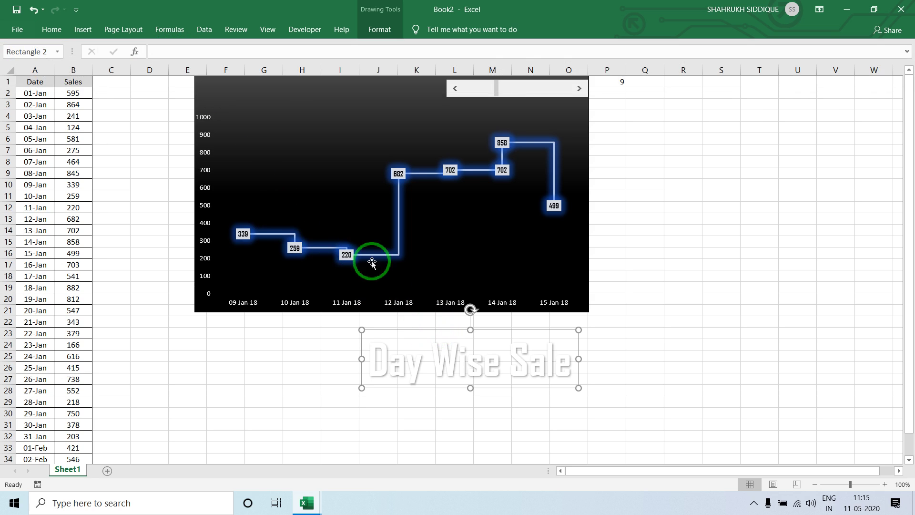
- Shrink the title font to 40 and place the title at the chart's top left
{"action": "left_click_drag", "start_coordinate": [409, 330], "coordinate": [291, 98]}
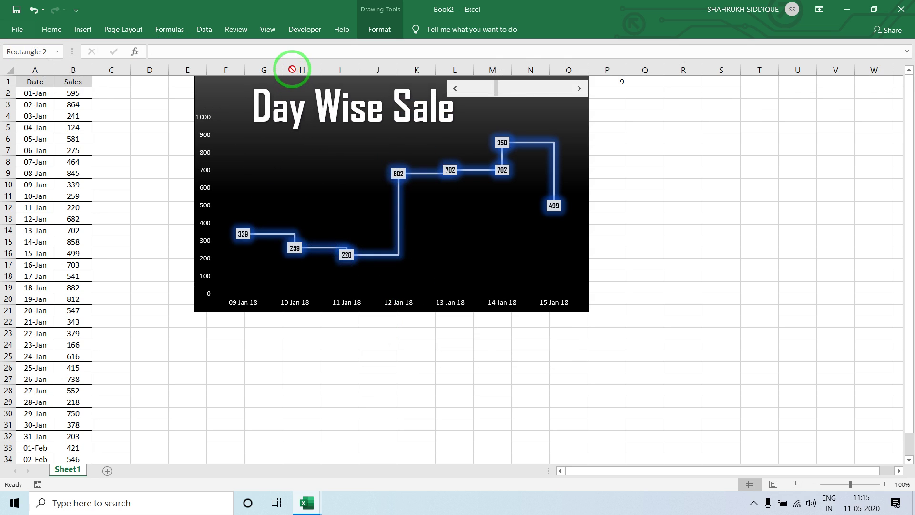
{"action": "key", "text": "Escape"}
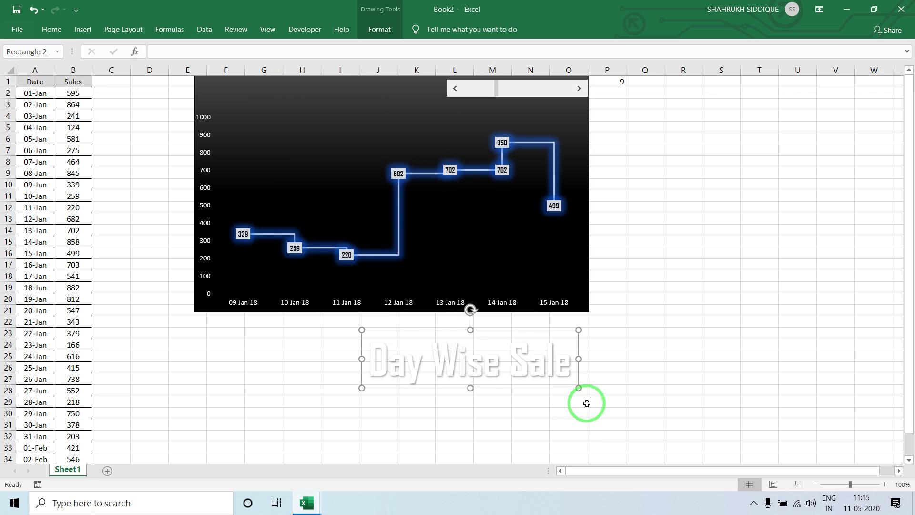
{"action": "left_click", "coordinate": [51, 21]}
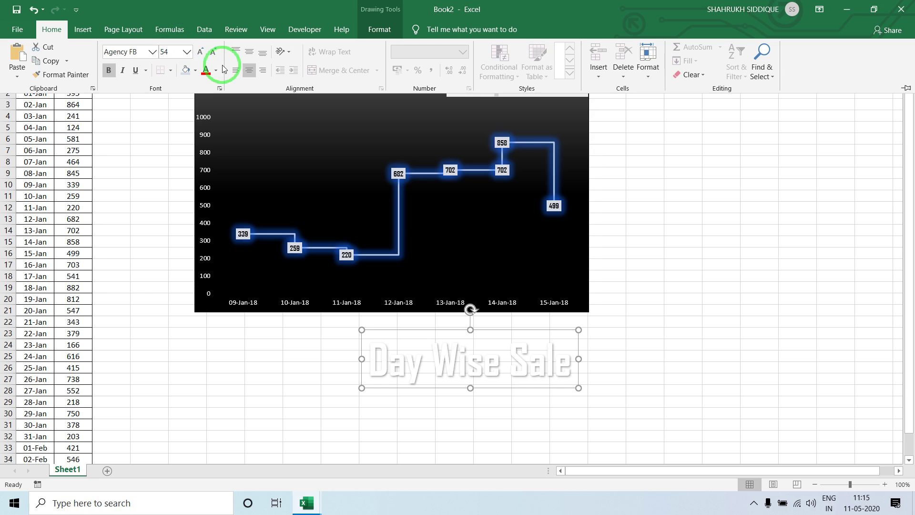
{"action": "left_click", "coordinate": [215, 52]}
{"action": "left_click", "coordinate": [215, 53]}
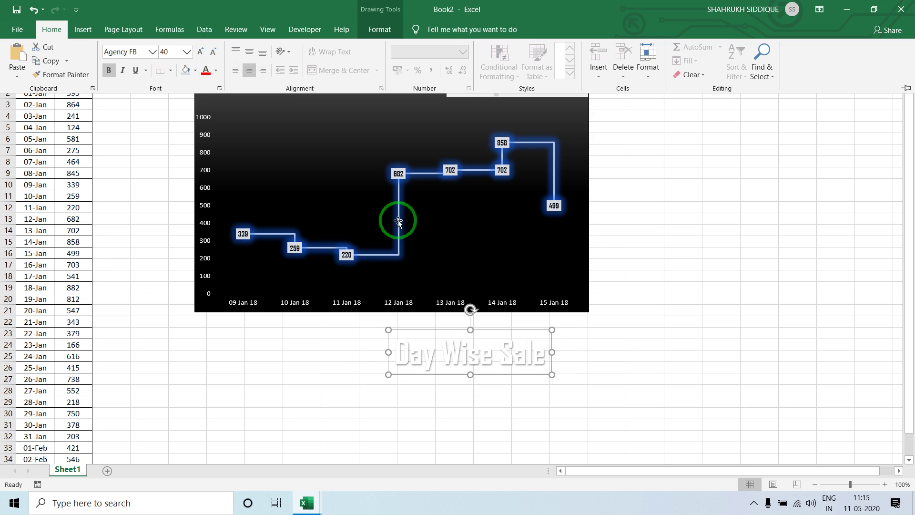
{"action": "left_click", "coordinate": [424, 328]}
{"action": "left_click_drag", "start_coordinate": [422, 319], "coordinate": [311, 80]}
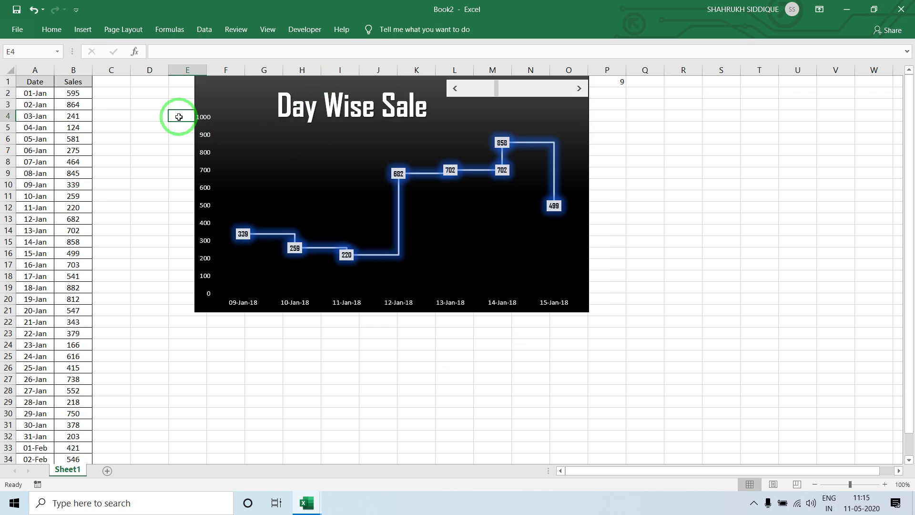
- Advance the scroll bar three days so the chart shows 12-Jan to 18-Jan
{"action": "left_click", "coordinate": [579, 89]}
{"action": "left_click", "coordinate": [580, 89]}
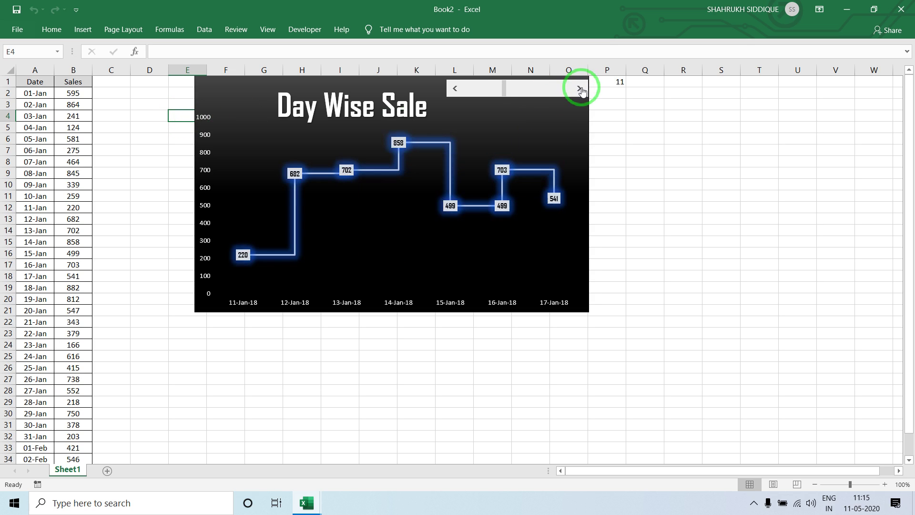
{"action": "left_click", "coordinate": [580, 89]}
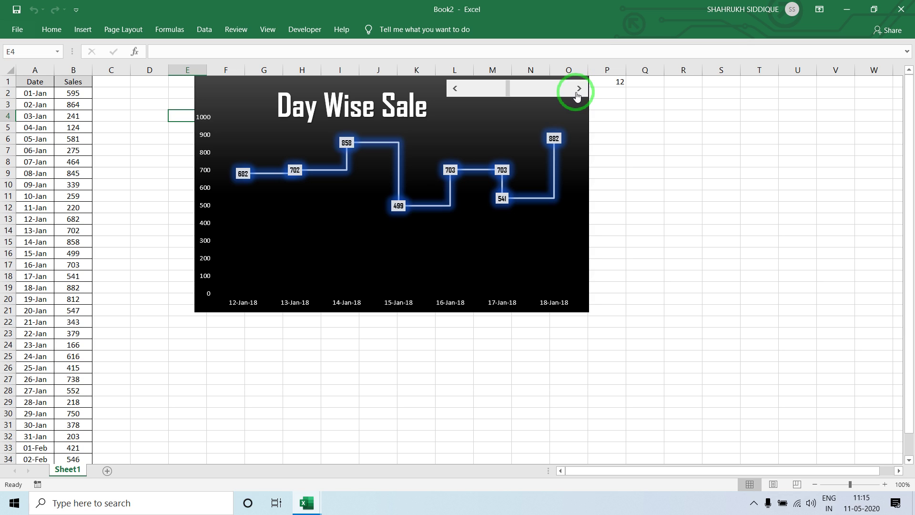
{"action": "left_click", "coordinate": [637, 92]}
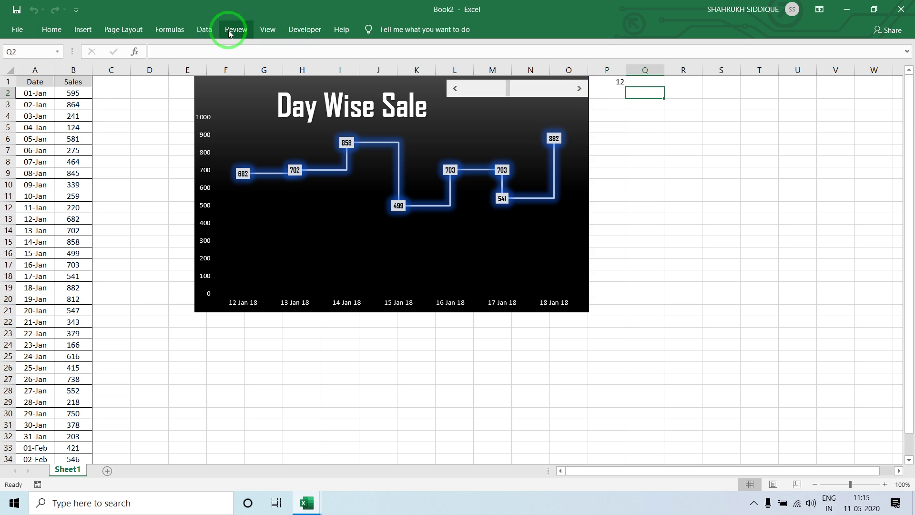
- Turn off the sheet's gridlines and row and column headings in the View tab's Show group
{"action": "left_click", "coordinate": [265, 29]}
{"action": "left_click", "coordinate": [149, 77]}
{"action": "left_click", "coordinate": [190, 71]}
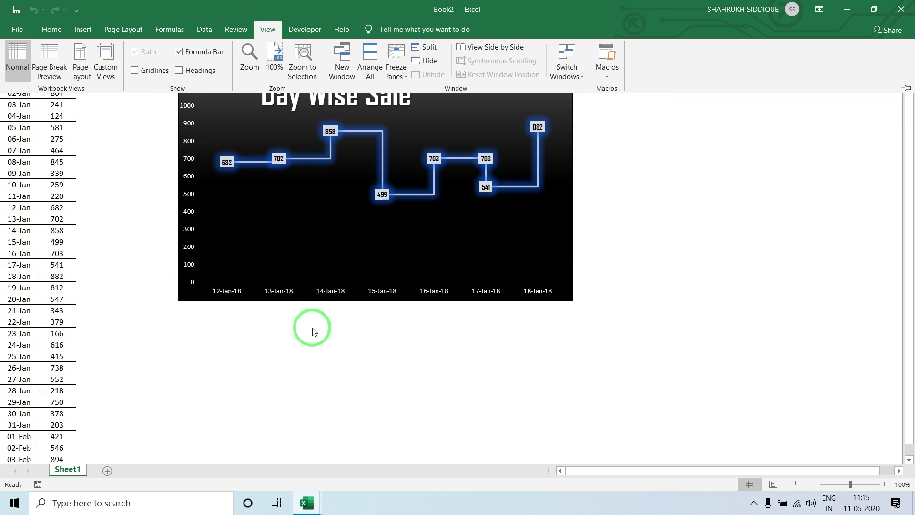
{"action": "left_click", "coordinate": [311, 334]}
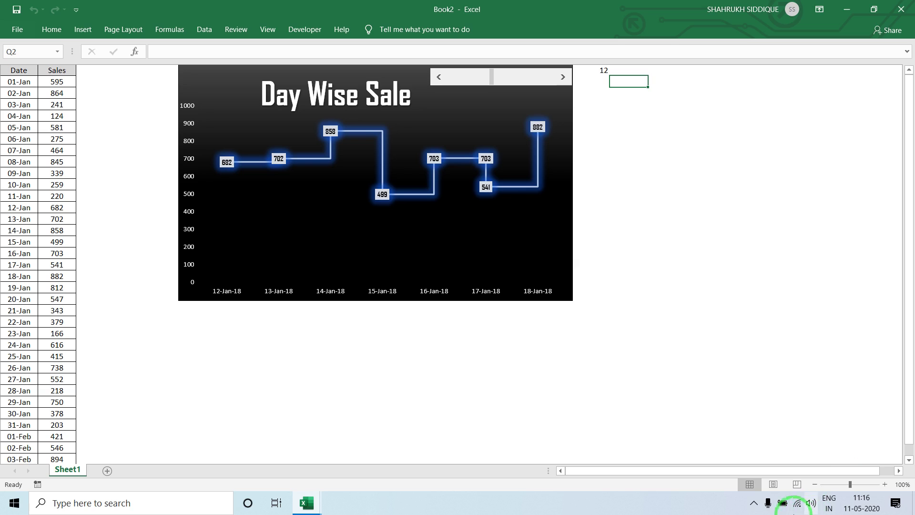
{"action": "left_click", "coordinate": [754, 503]}
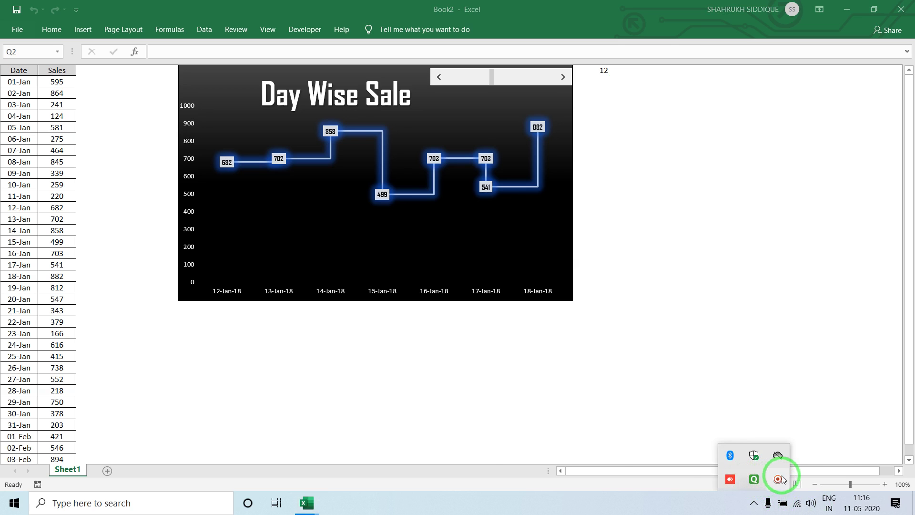